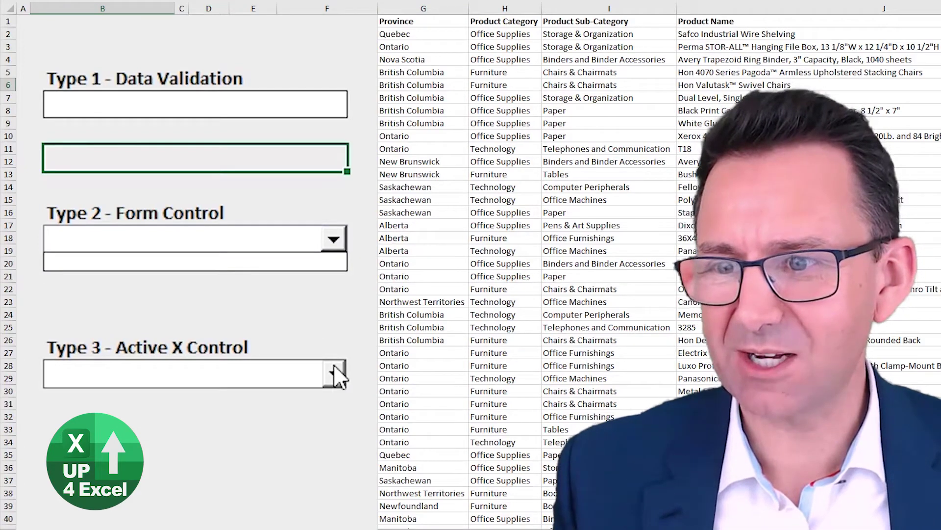
left_click(334, 374)
Step: Inspect the empty list controls and the Product Sub-Category data in column I down to row 8400
left_click(301, 442)
left_click(590, 22)
key("ctrl+shift+Down")
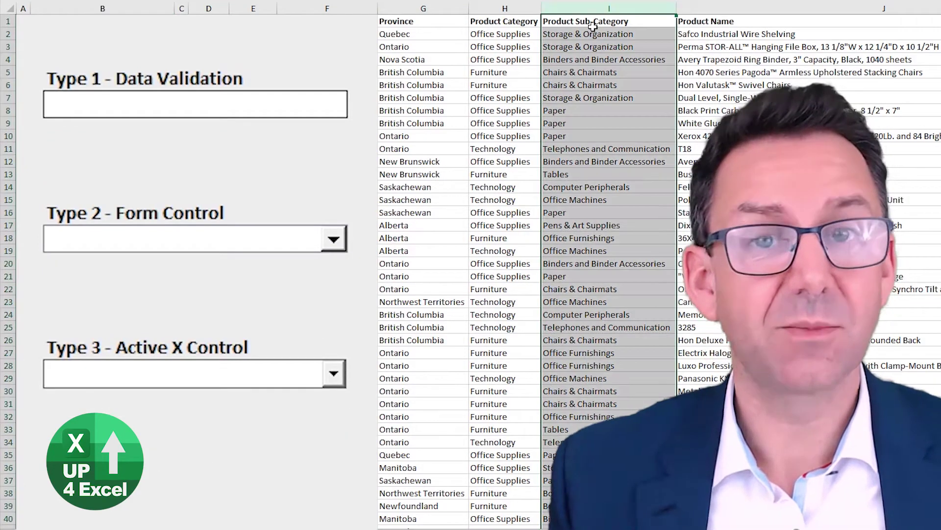
left_click(591, 29)
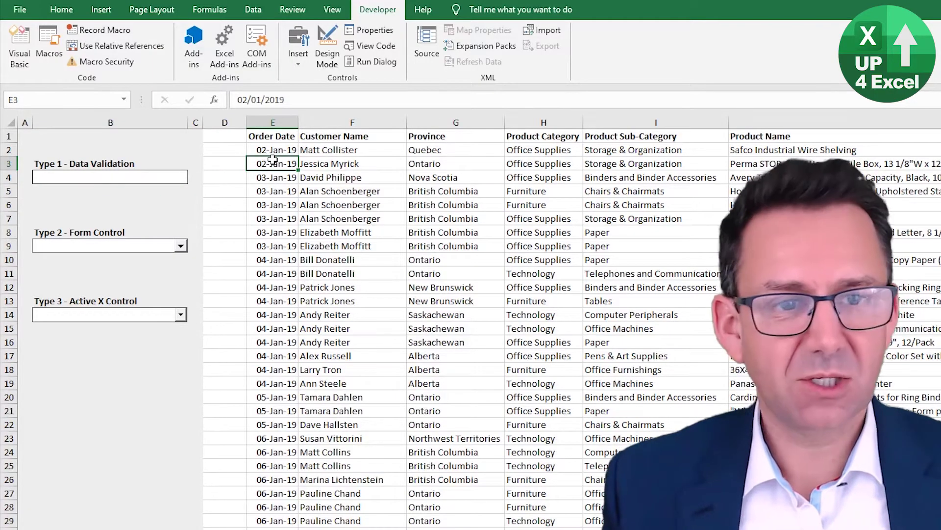
key("ctrl+Down")
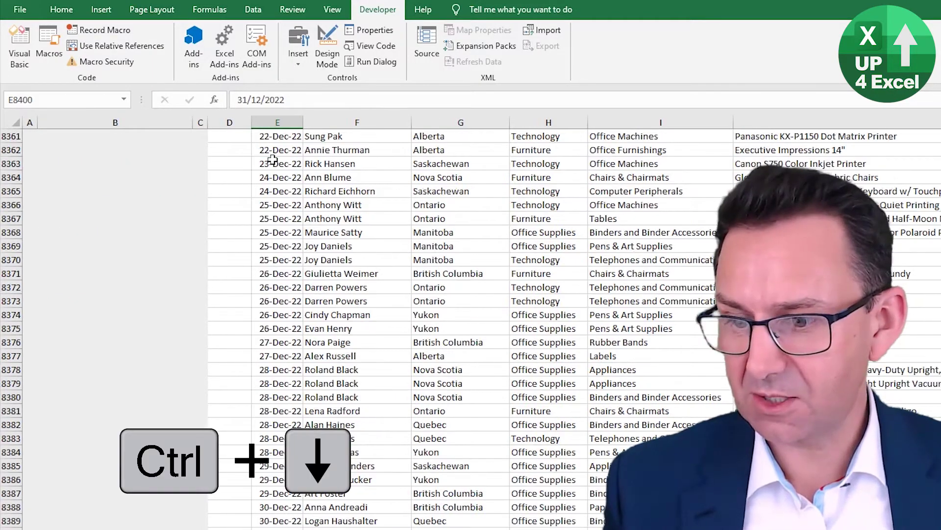
key("ctrl+Up")
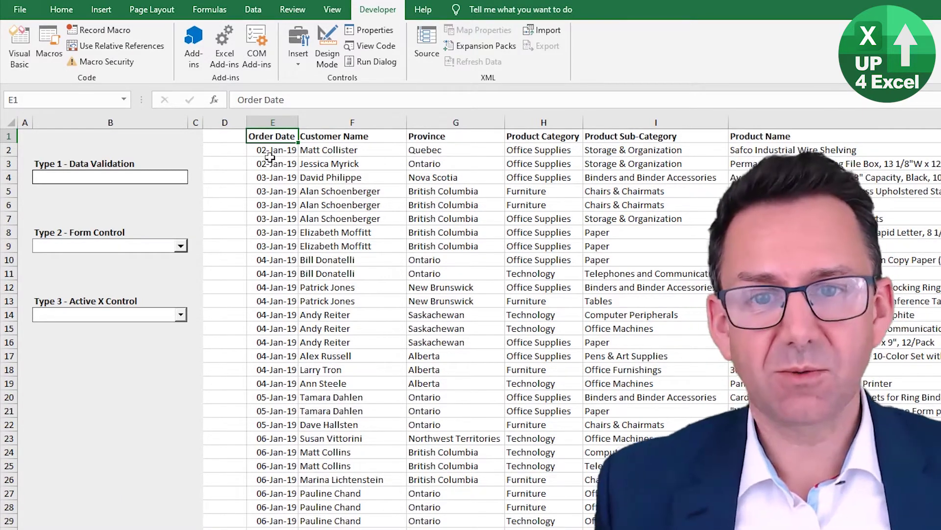
left_click(180, 246)
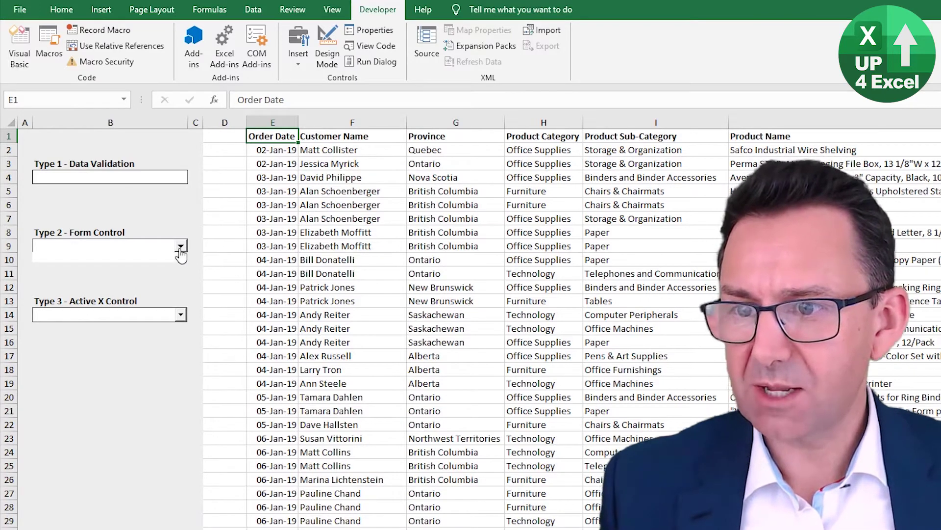
left_click_drag(666, 137, 672, 341)
left_click(621, 177)
left_click_drag(621, 191, 621, 199)
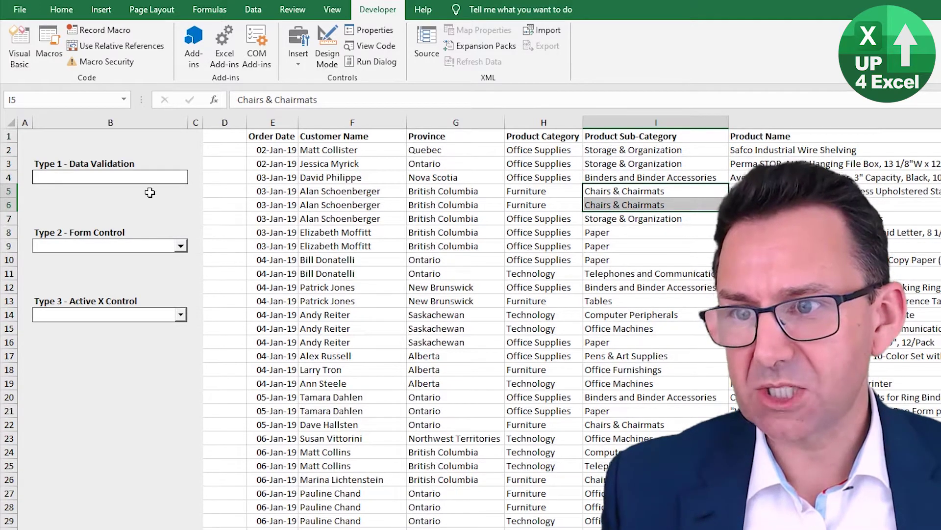
Step: Give cell B4 list validation with source =$I$2:$I$8400
left_click(156, 178)
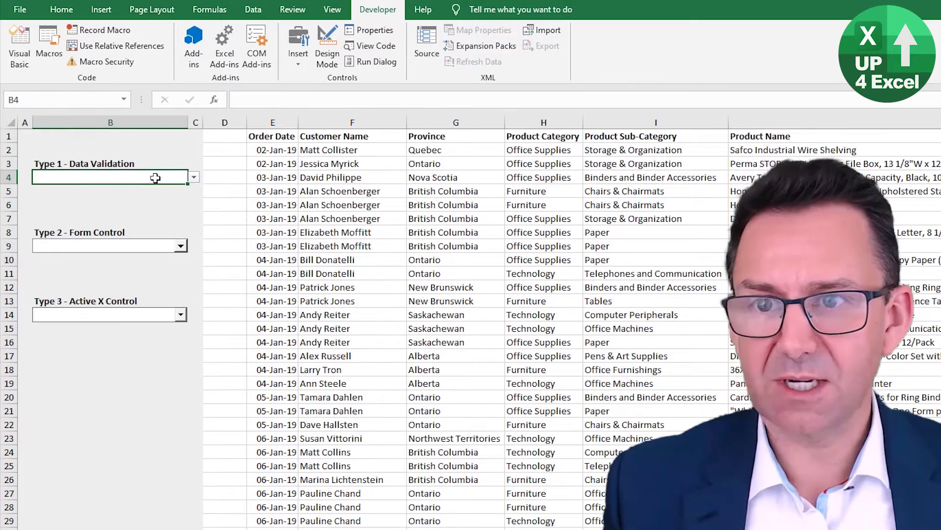
left_click(253, 10)
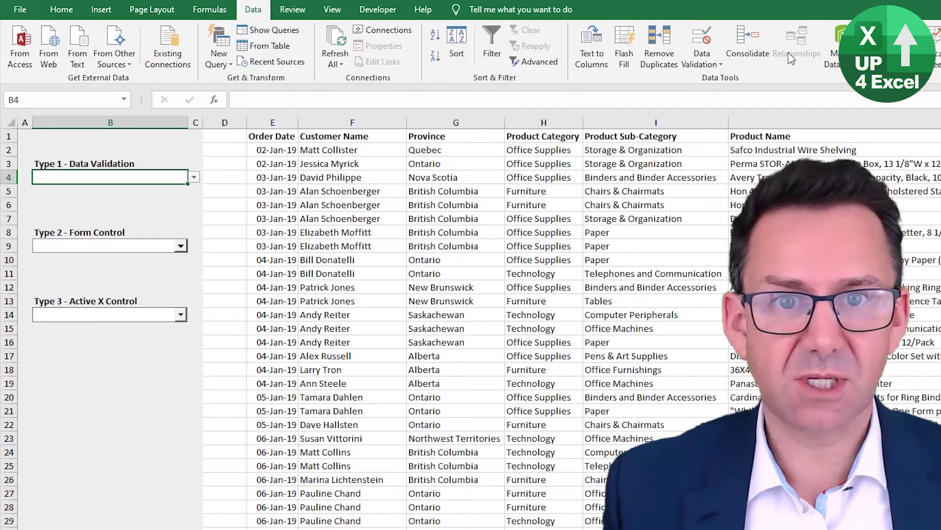
left_click(702, 42)
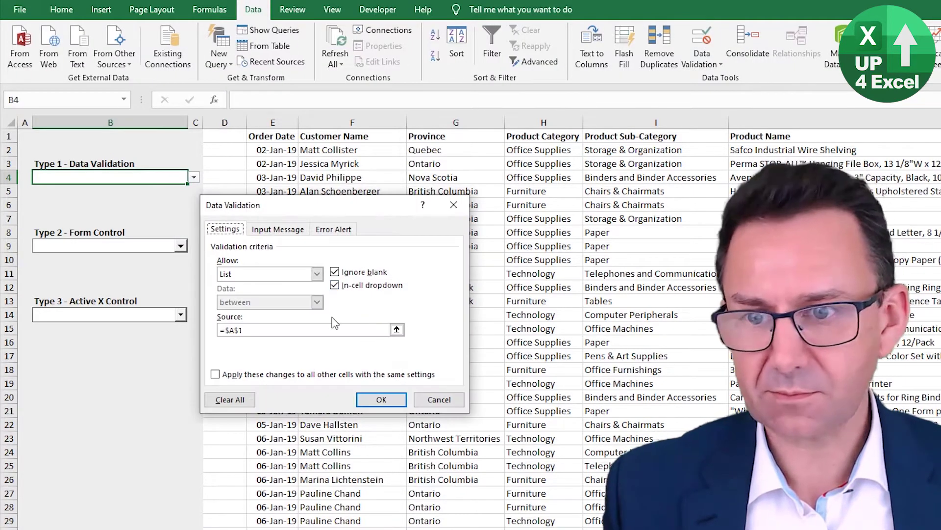
left_click(396, 329)
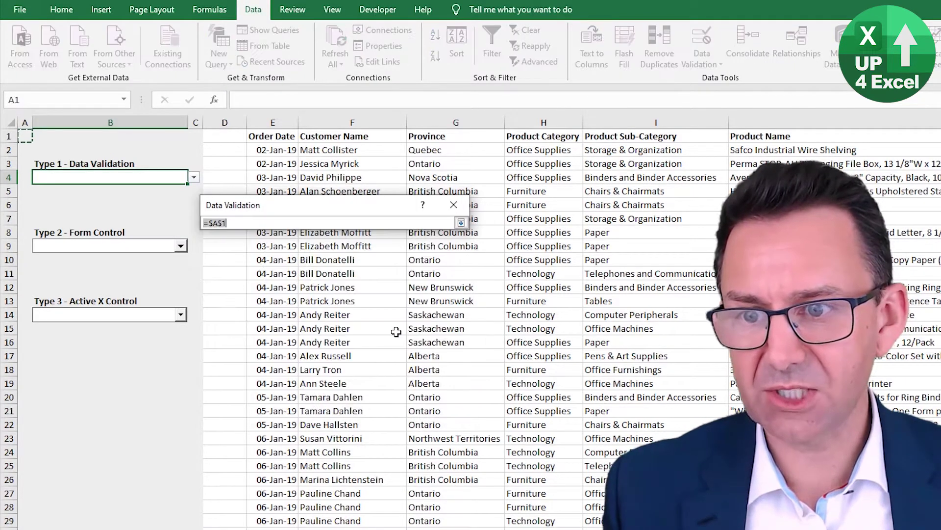
left_click(631, 148)
key("ctrl+shift+Down")
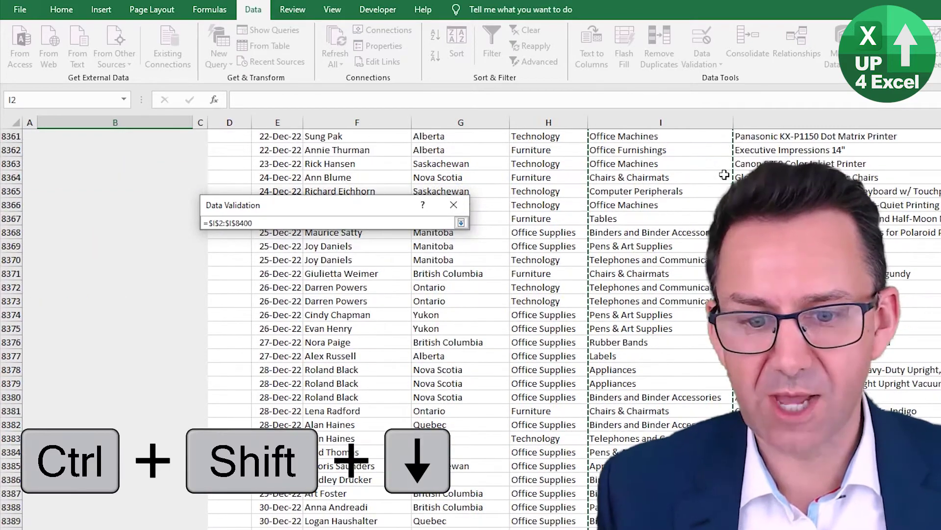
key("Return")
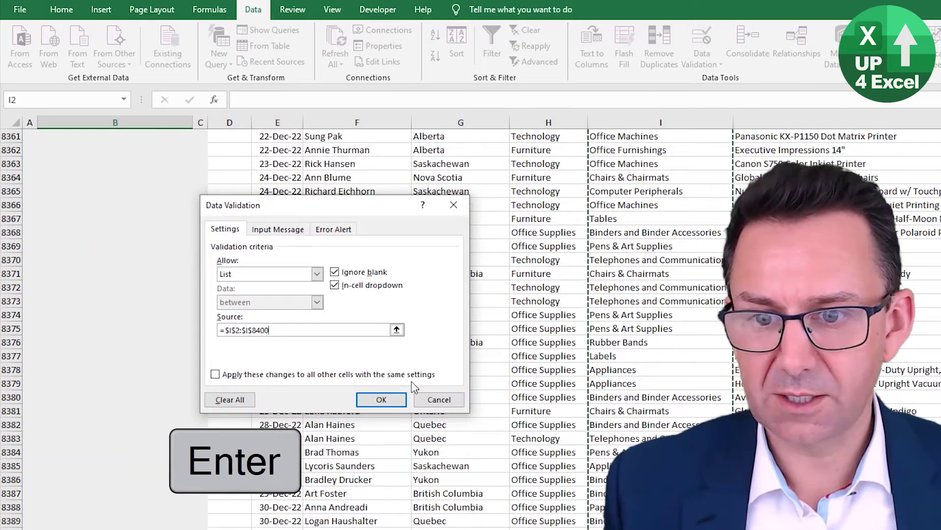
left_click(382, 400)
Step: Test B4's drop-down by picking Binders and Binder Accessories, then clear it
key("ctrl+Home")
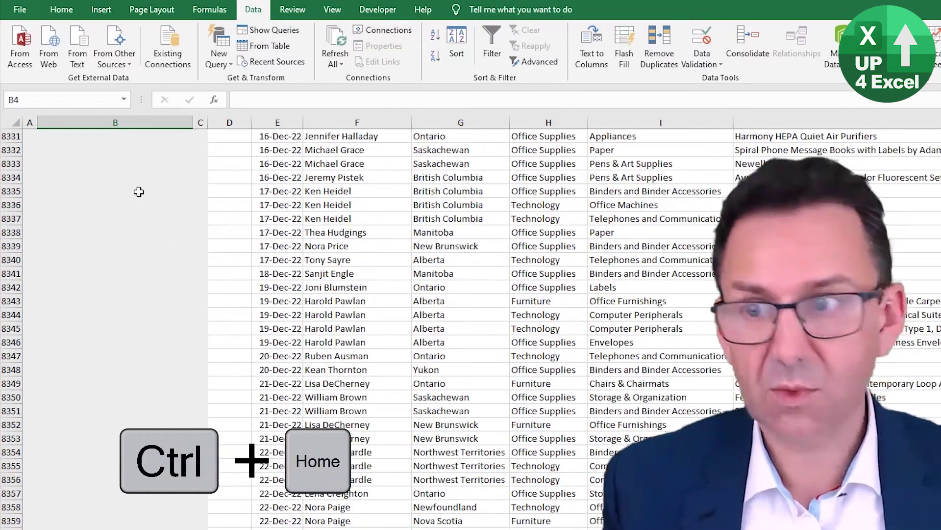
left_click(175, 177)
left_click(193, 177)
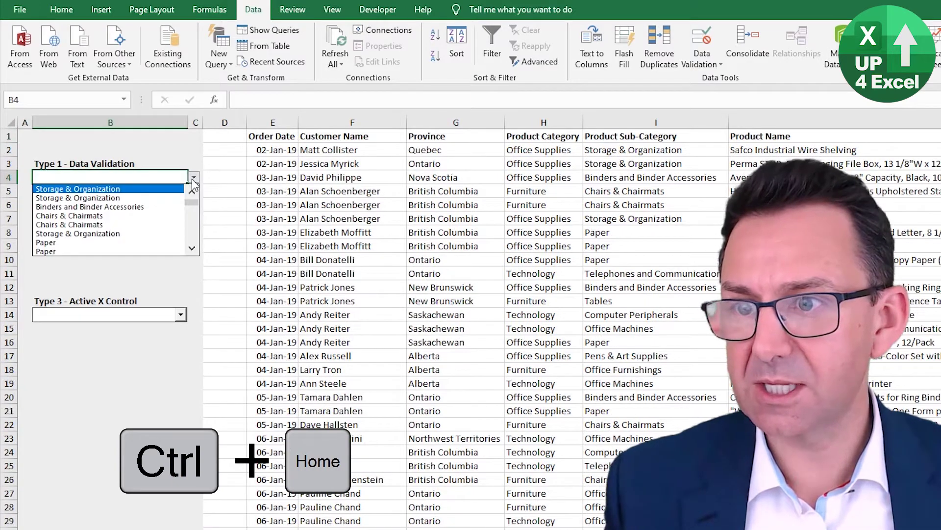
scroll(192, 201, "down", 3)
scroll(192, 201, "up", 3)
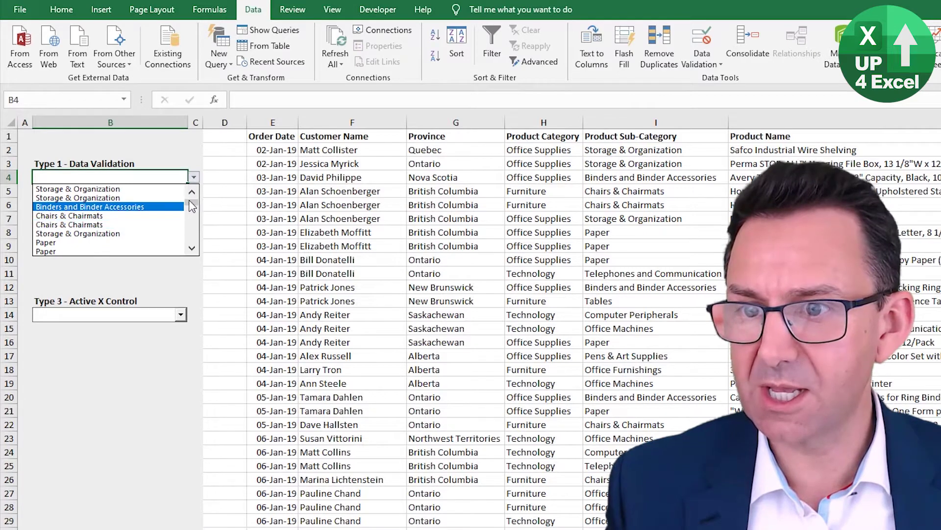
left_click_drag(192, 202, 192, 254)
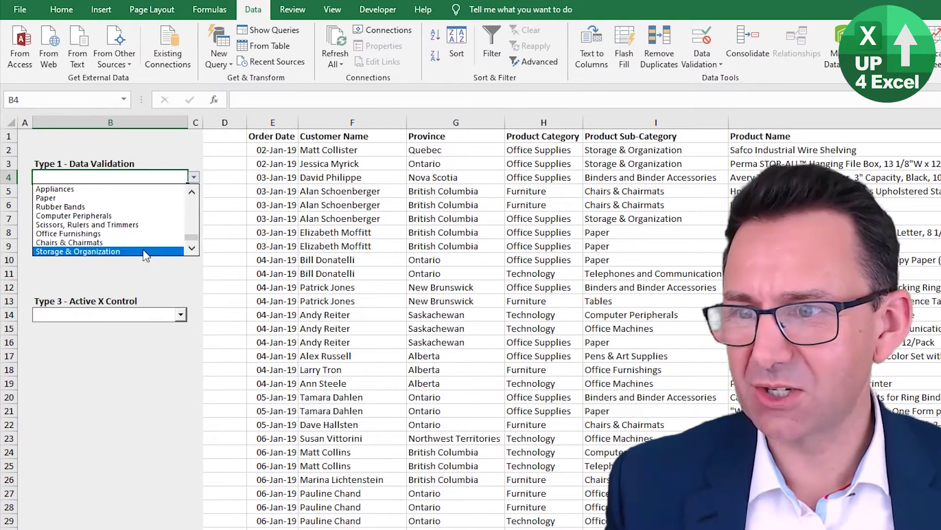
scroll(140, 233, "up", 10)
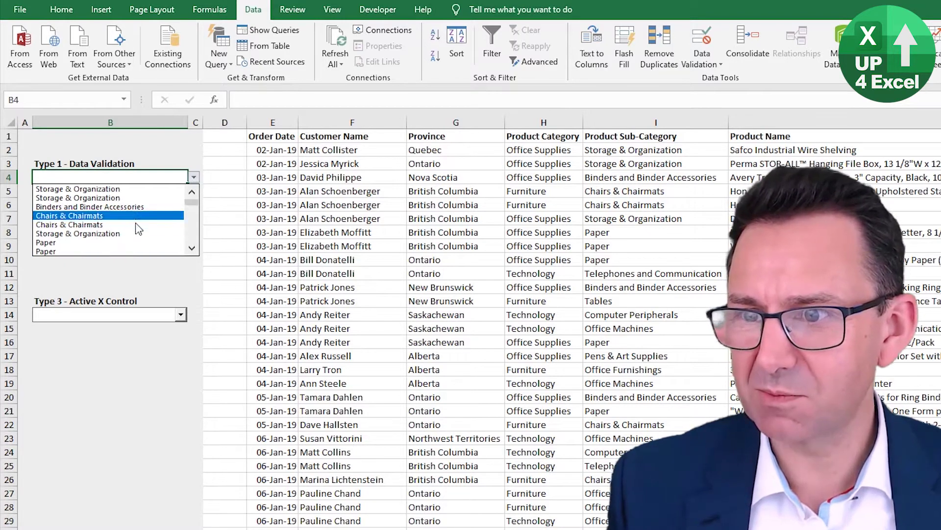
left_click(145, 206)
key("Delete")
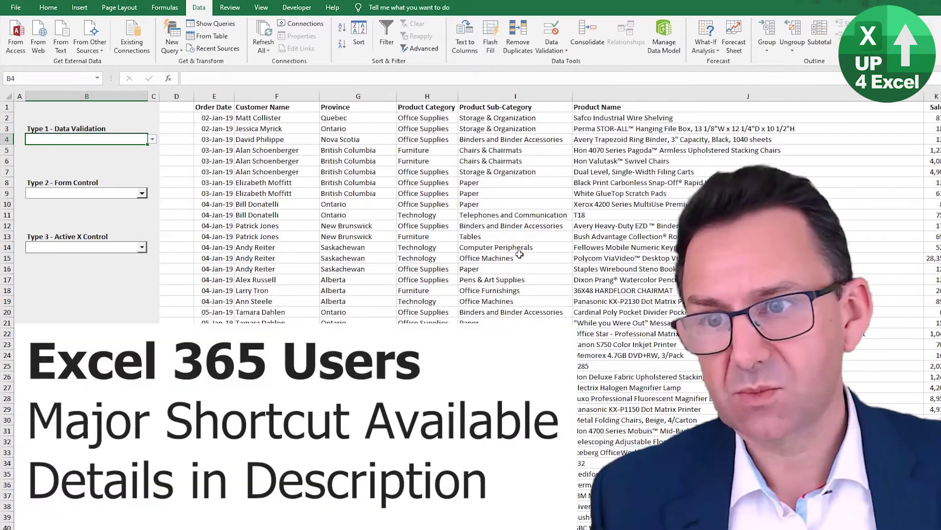
Step: Insert two columns before Order Date, narrowing D to a spacer and widening E
left_click(218, 93)
left_click_drag(218, 93, 277, 93)
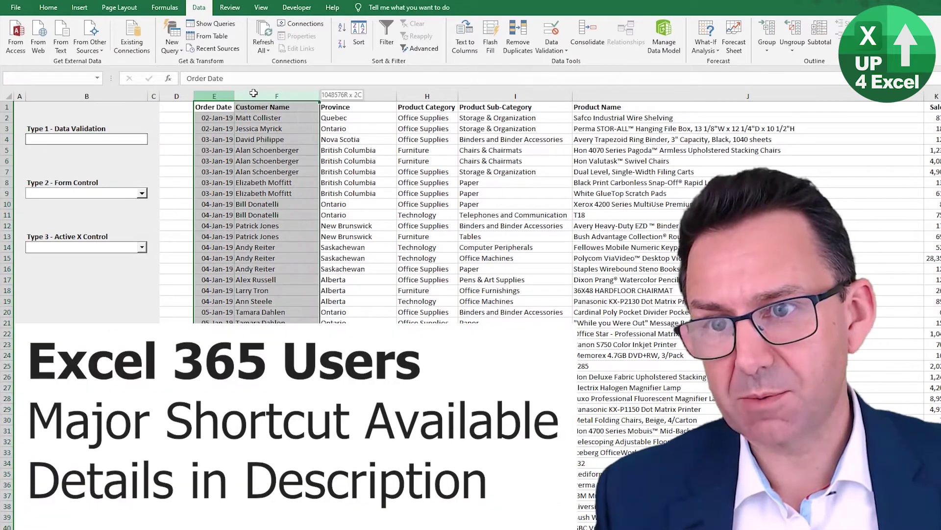
right_click(256, 94)
left_click(274, 169)
left_click(345, 212)
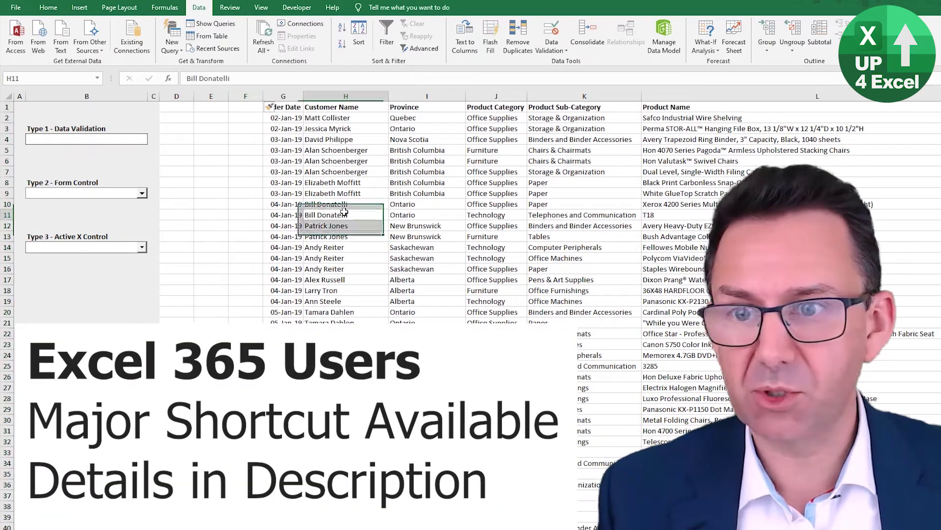
left_click_drag(176, 96, 251, 97)
left_click(210, 97)
left_click_drag(638, 97, 639, 97)
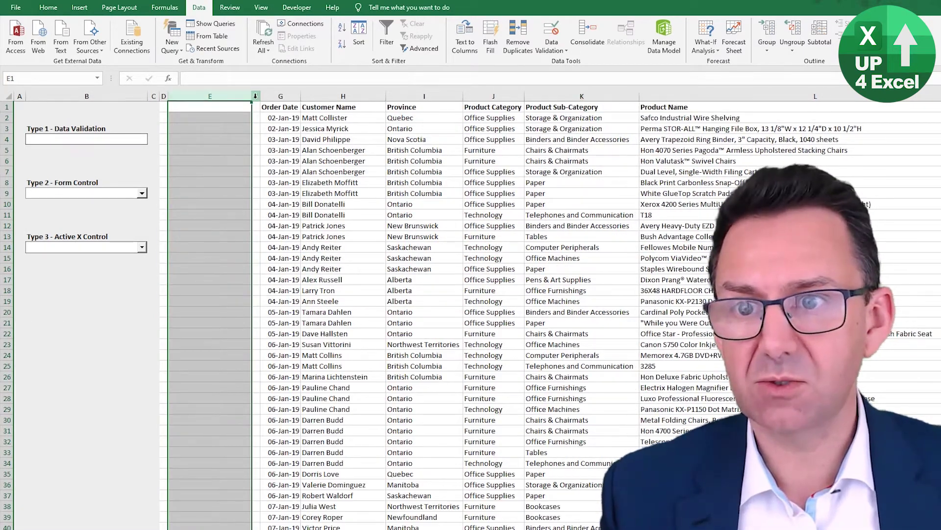
left_click_drag(252, 96, 286, 97)
Step: Copy the Product Sub-Category column K and paste it into E1
left_click(631, 108)
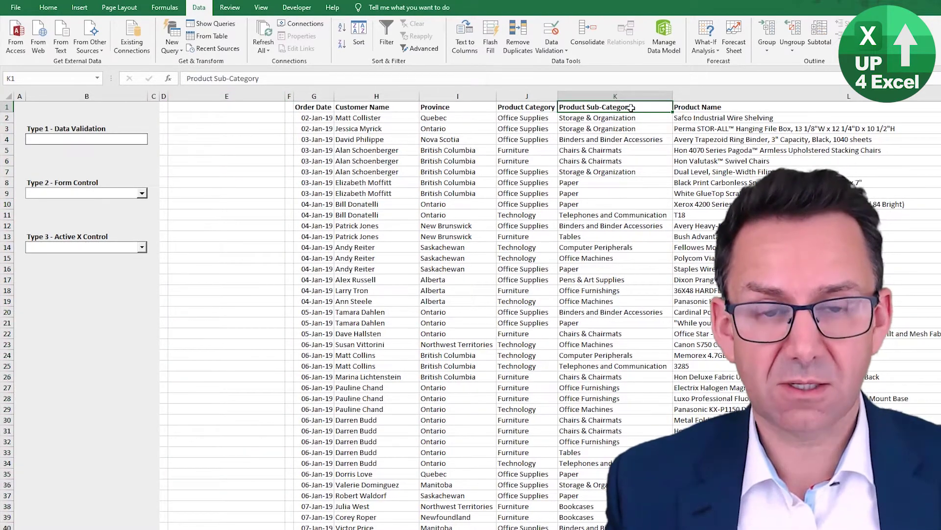
key("ctrl+shift+Down")
key("ctrl+shift+Up")
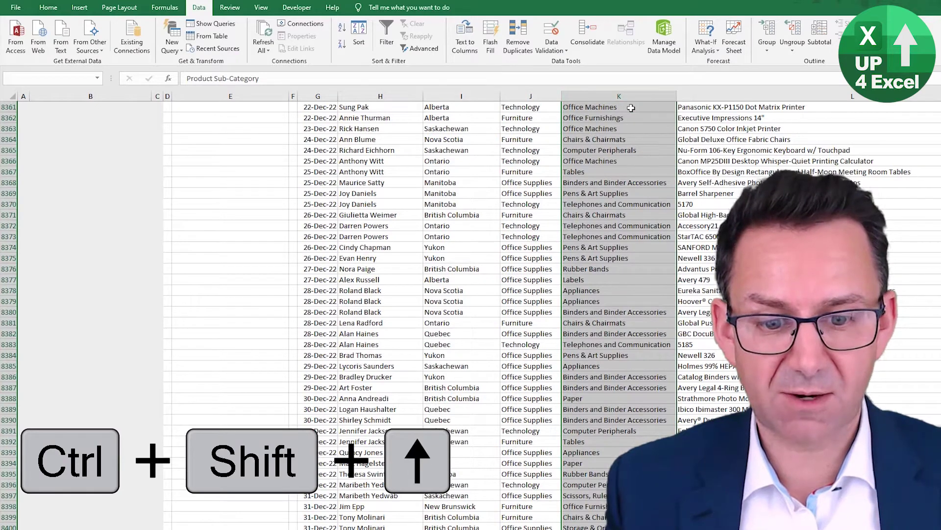
key("ctrl+c")
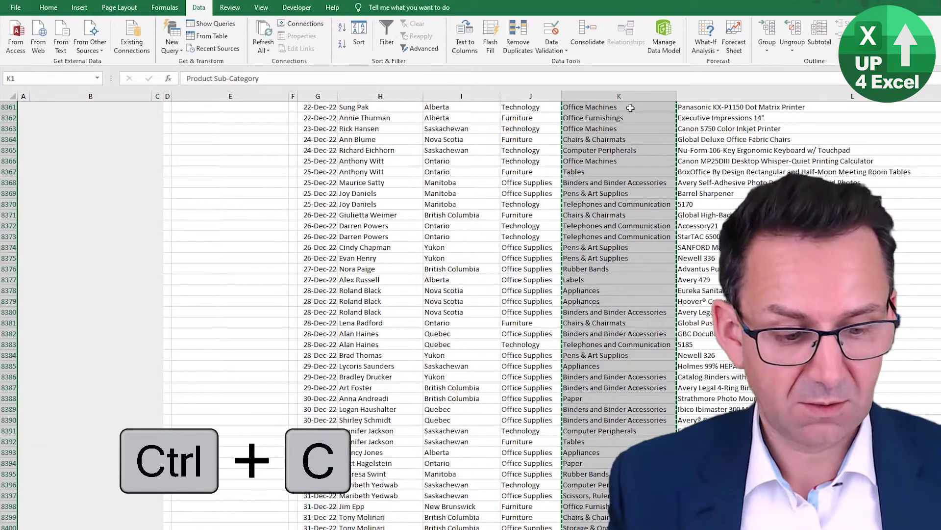
key("ctrl+Home")
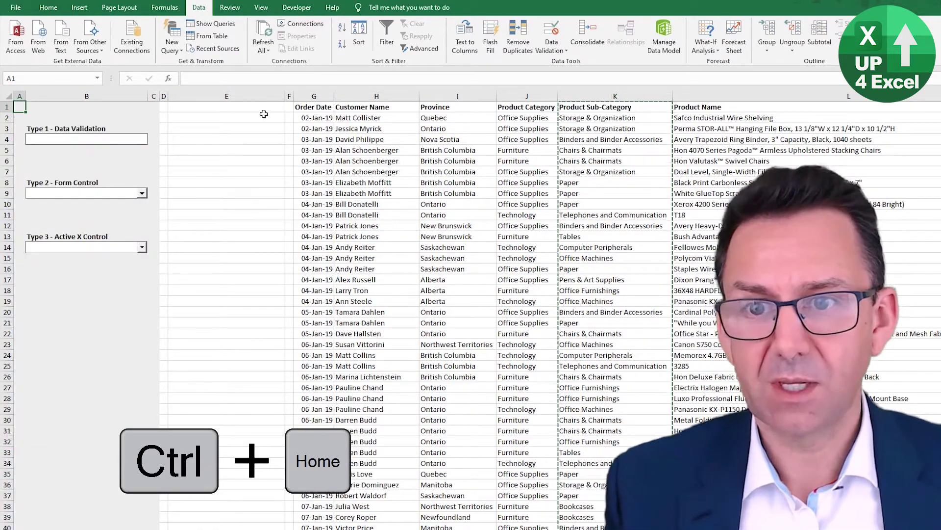
left_click(254, 110)
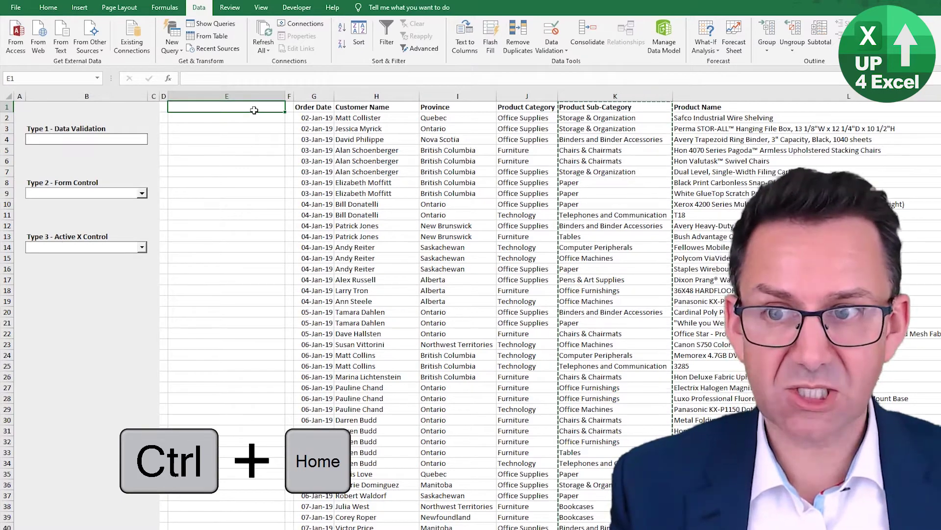
key("ctrl+v")
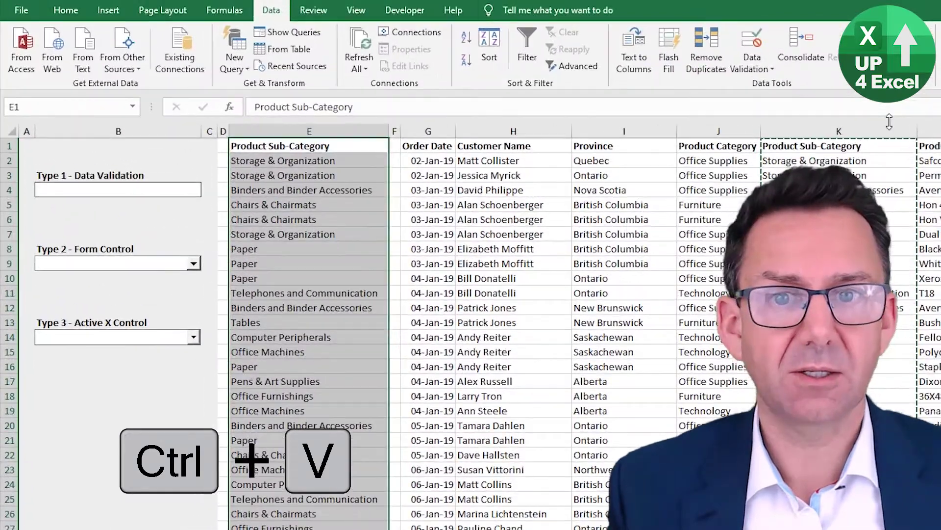
Step: Remove duplicates from column E, leaving the unique sub-categories in E2:E18
left_click(706, 49)
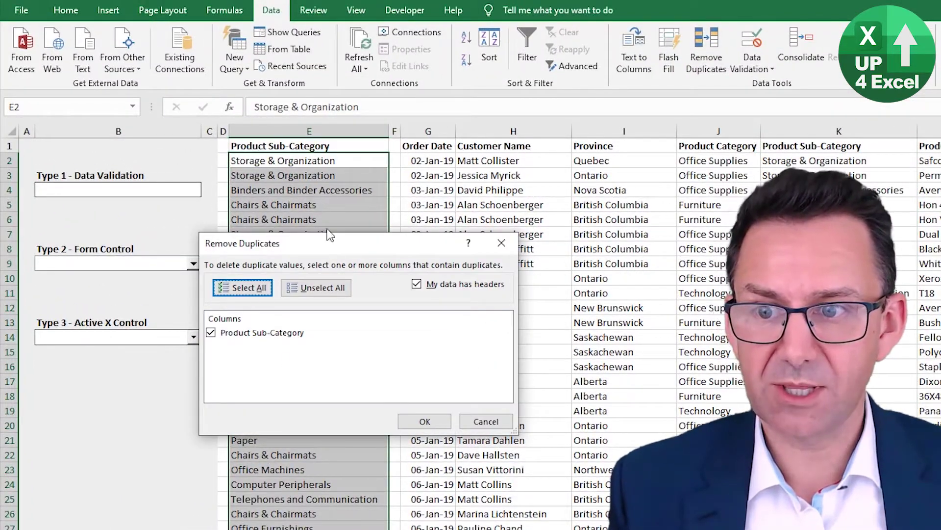
left_click(425, 422)
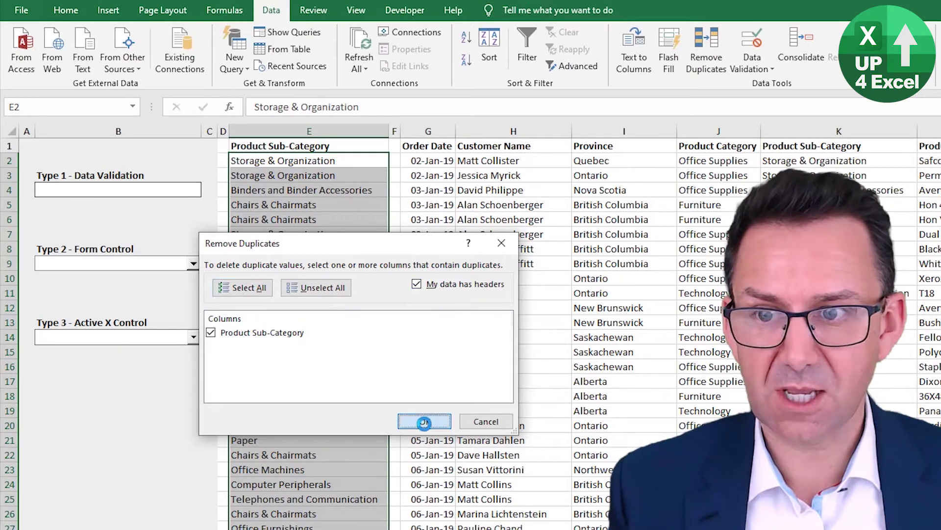
left_click(711, 420)
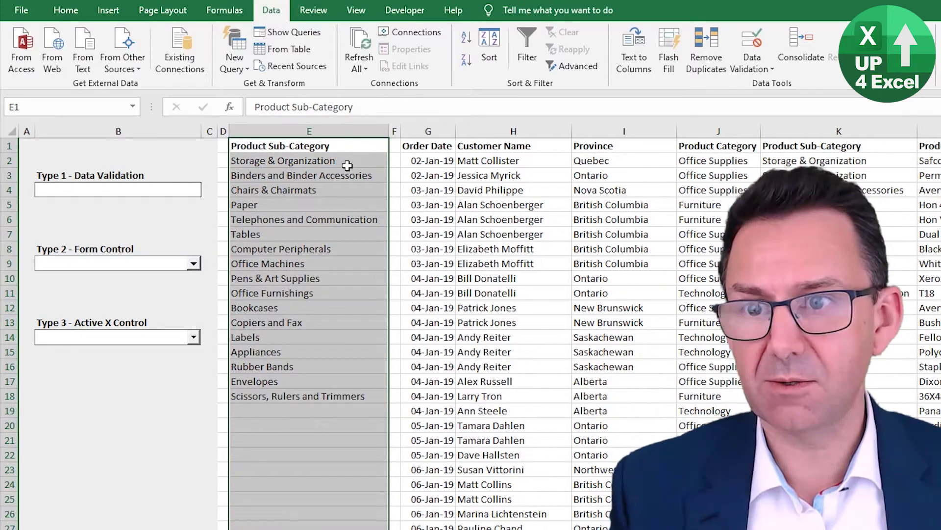
left_click_drag(347, 162, 343, 380)
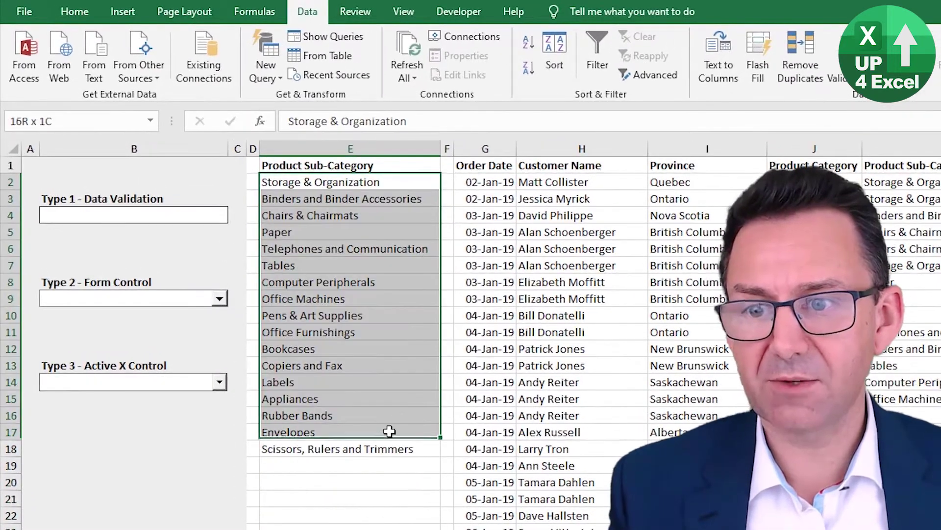
left_click_drag(389, 431, 389, 448)
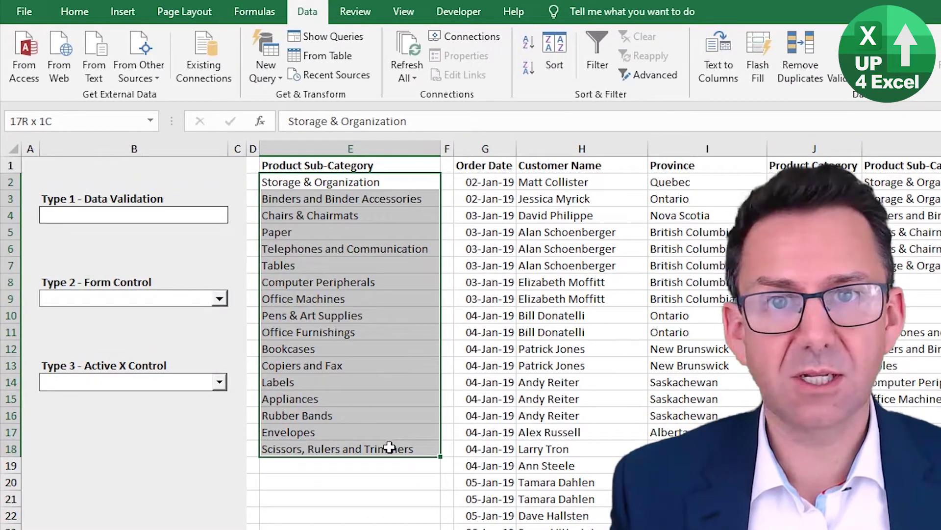
Step: Change B4's validation list source to =$E$2:$E$18
left_click(171, 215)
left_click(836, 54)
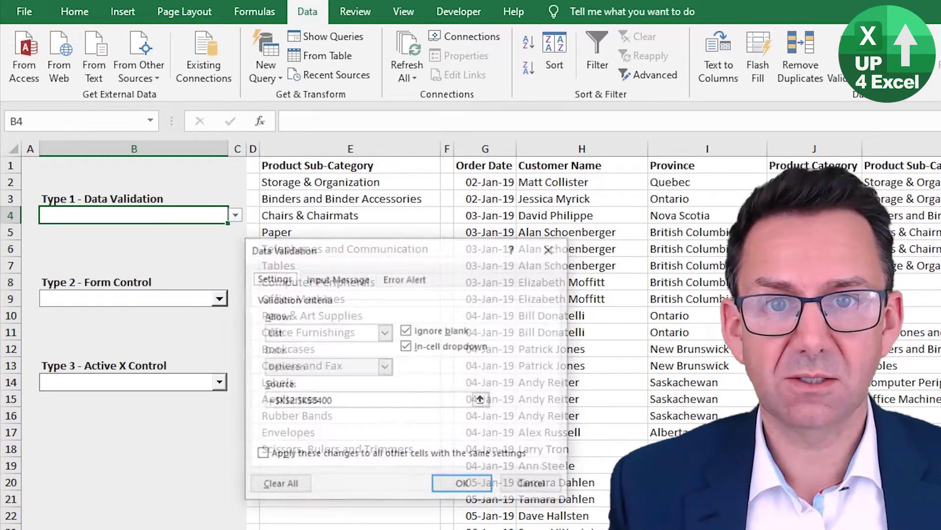
left_click(483, 401)
scroll(373, 186, "down", 1)
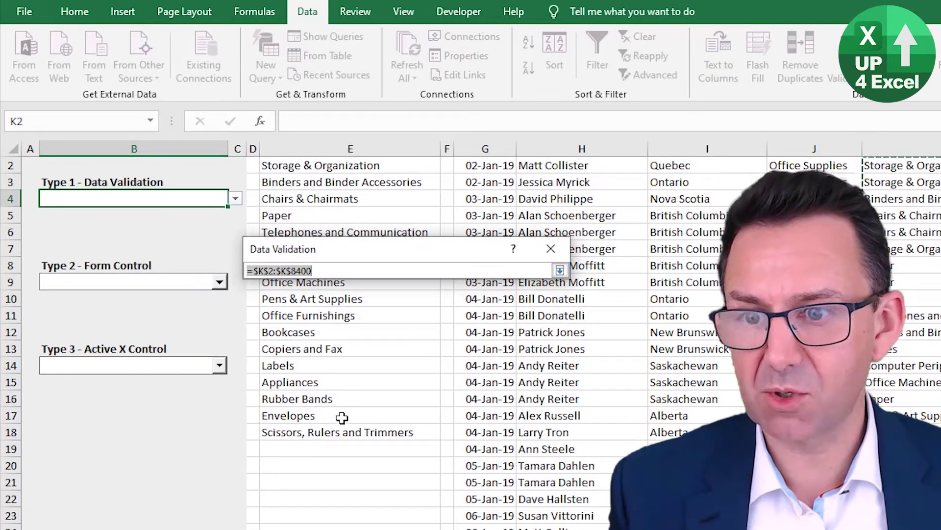
left_click_drag(344, 429, 357, 185)
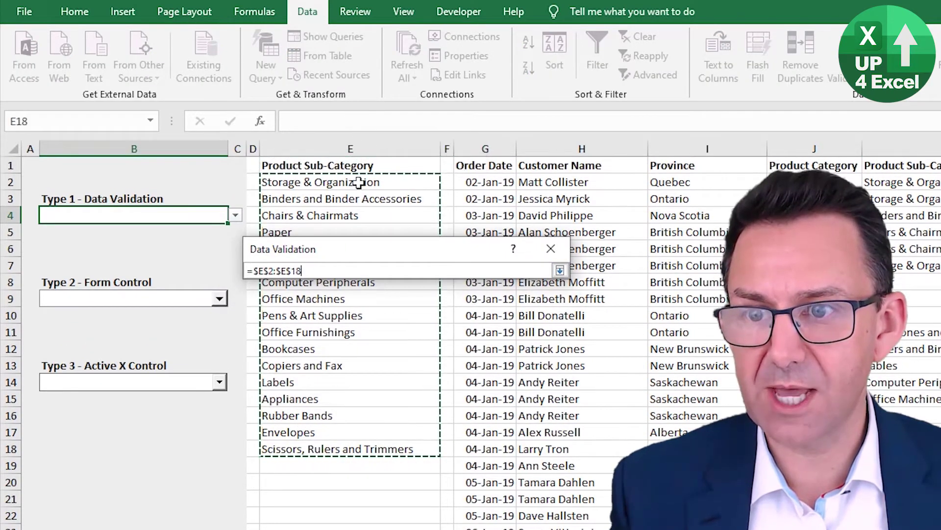
left_click(560, 270)
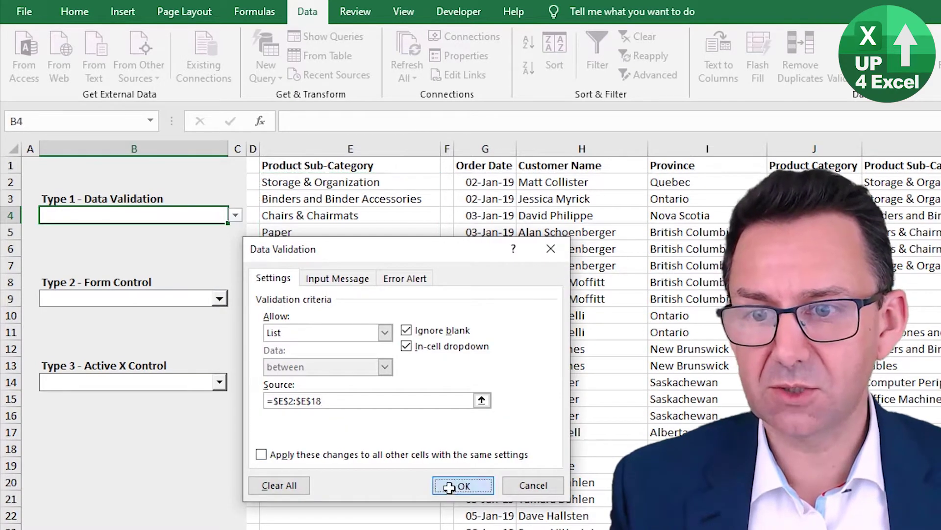
left_click(464, 484)
Step: Choose Rubber Bands from the Type 1 drop-down in B4
left_click(235, 215)
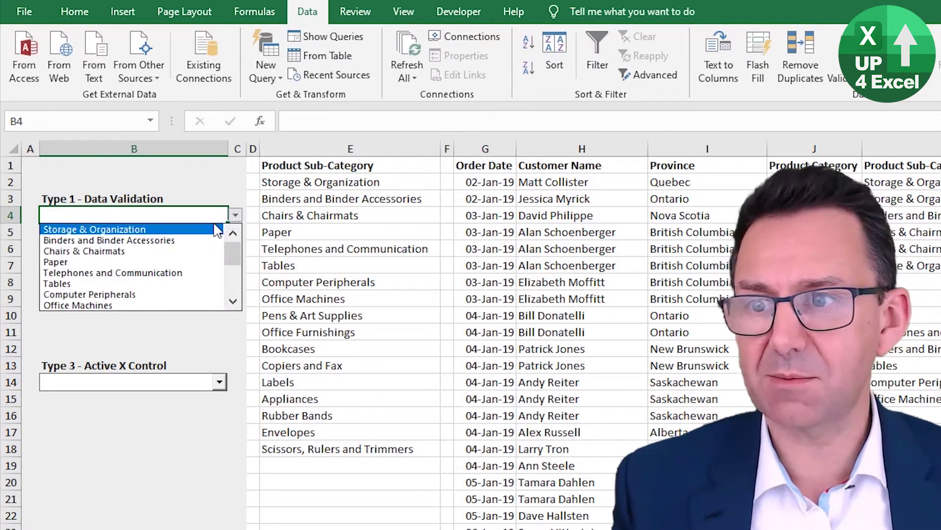
left_click(231, 281)
left_click(233, 286)
left_click(167, 280)
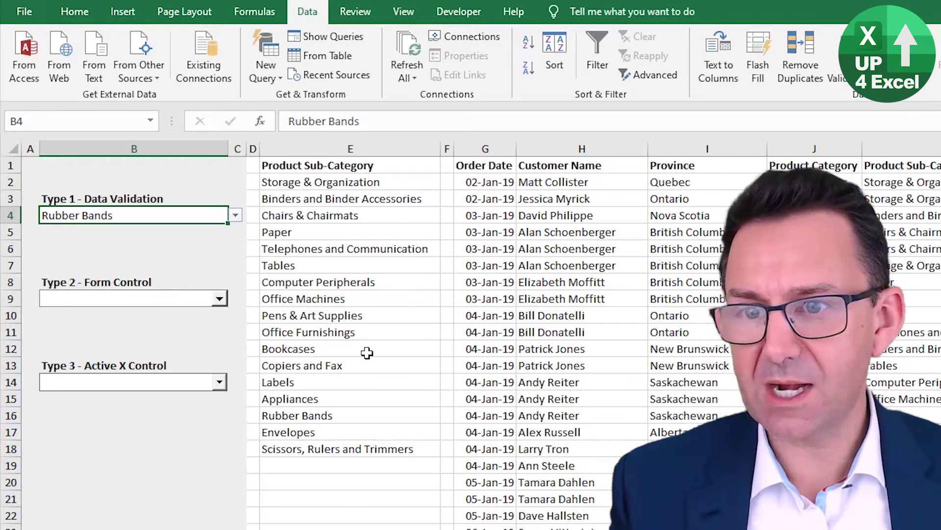
Step: Compare the unique list in column E with repeated sub-categories like Paper in column K
left_click(336, 347)
left_click(903, 281)
left_click(921, 401)
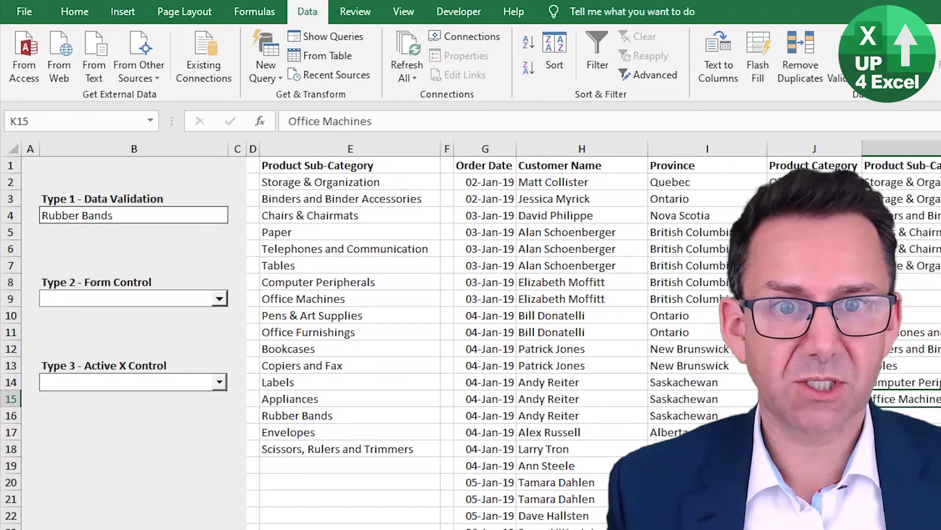
left_click(902, 499)
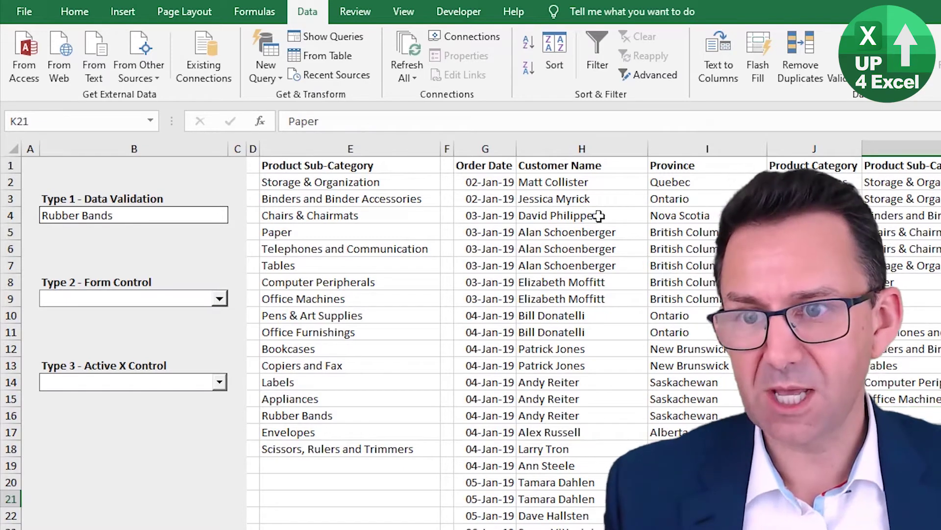
left_click(369, 196)
left_click(363, 248)
left_click(358, 336)
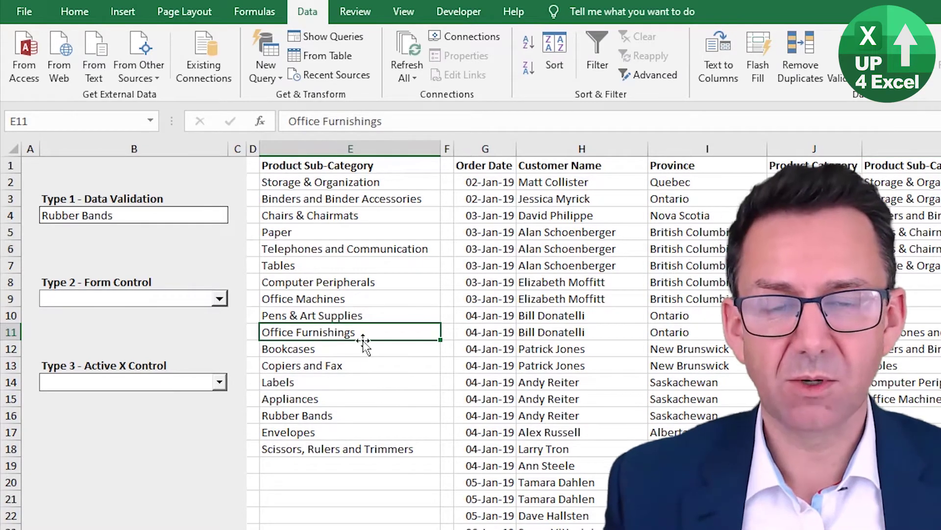
key("ctrl+Up")
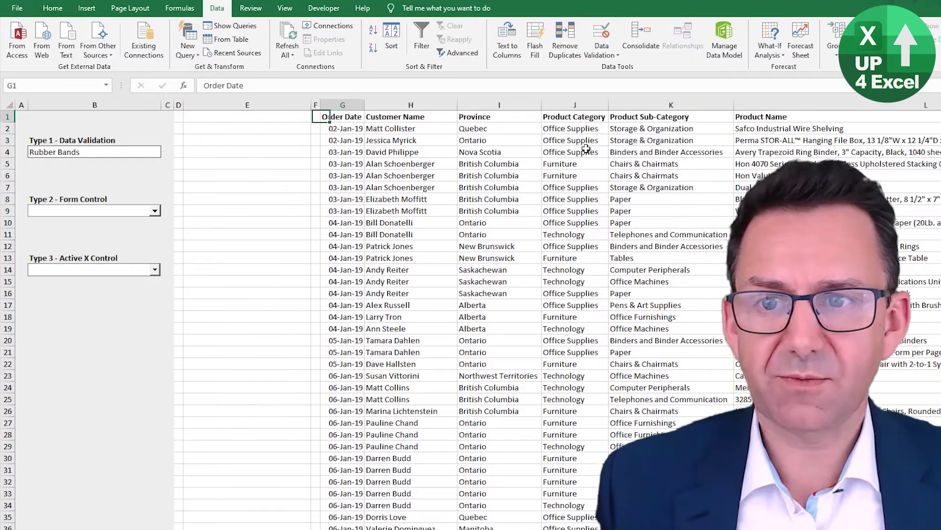
Step: Convert the order data into a table with a green light table style
left_click(587, 150)
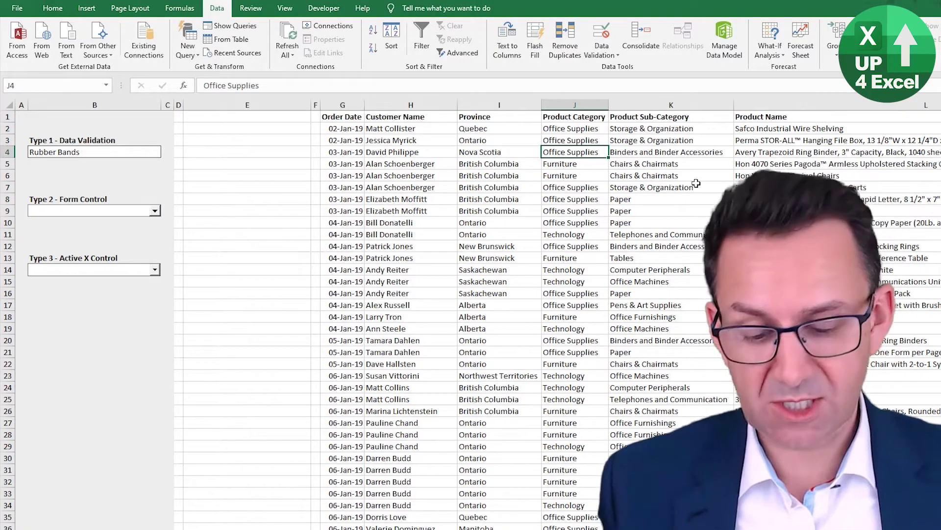
key("ctrl+t")
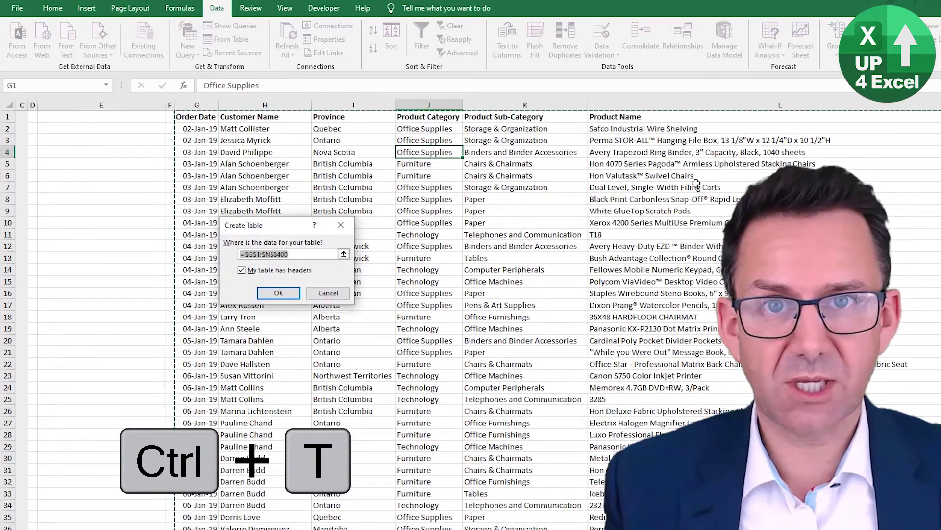
key("Return")
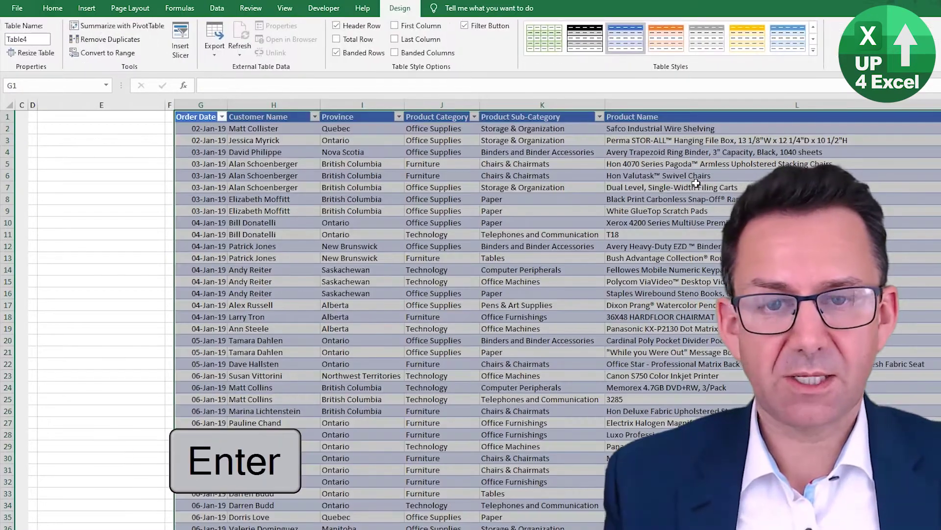
left_click(813, 51)
left_click(545, 114)
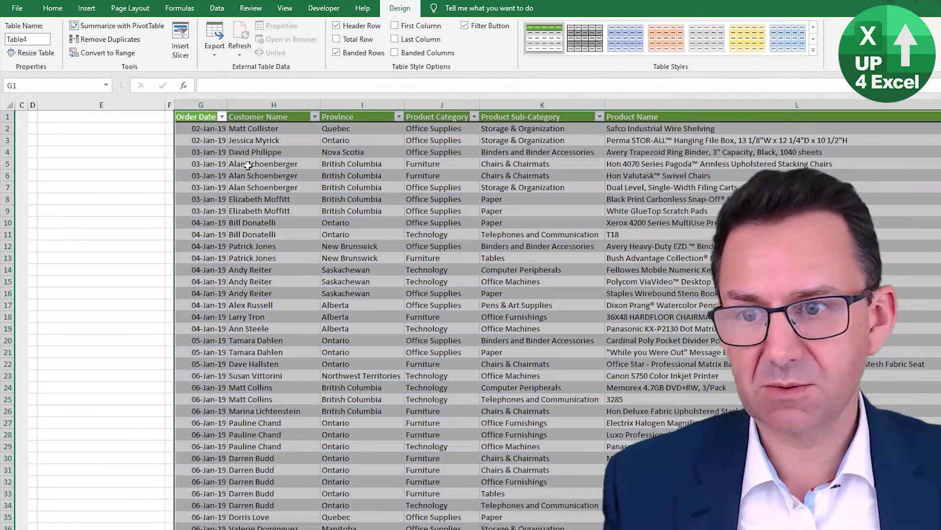
Step: Test an 'sdsd' entry below the table, undo the automatic expansion, and clear it
left_click(196, 163)
key("ctrl+Left")
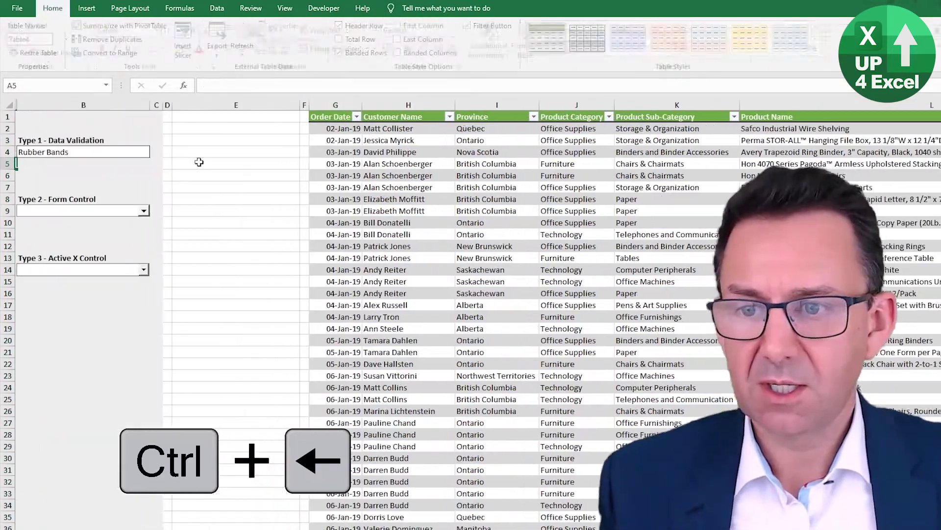
key("Right")
key("Right")
key("Right")
key("Right")
key("Right")
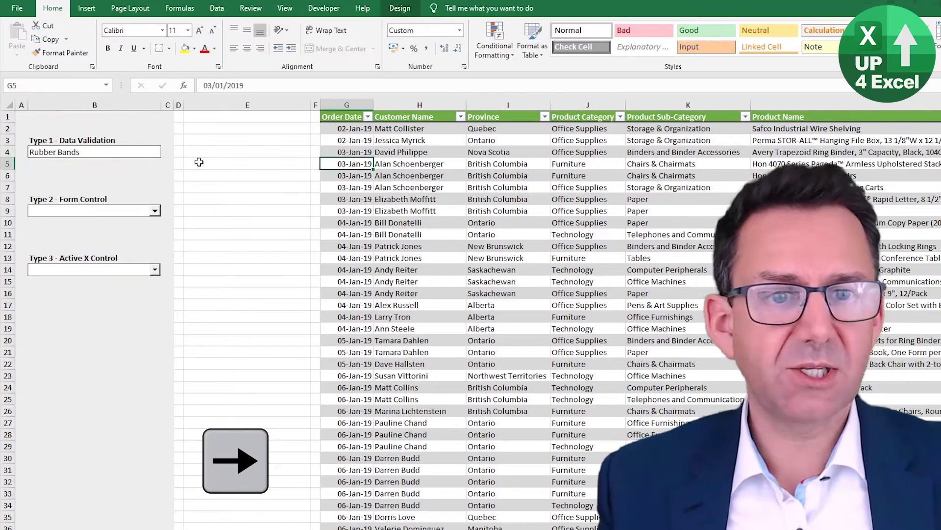
key("ctrl+Up")
key("Down")
key("ctrl+Down")
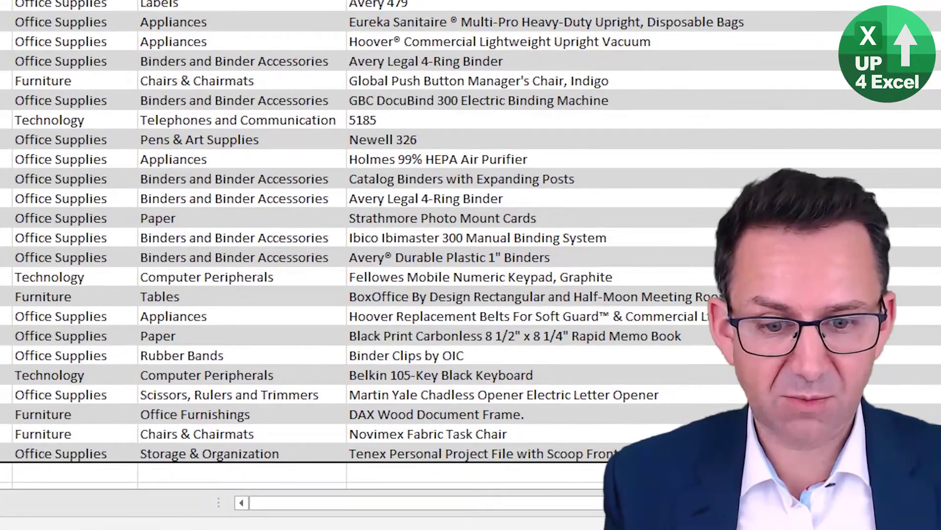
left_click(241, 473)
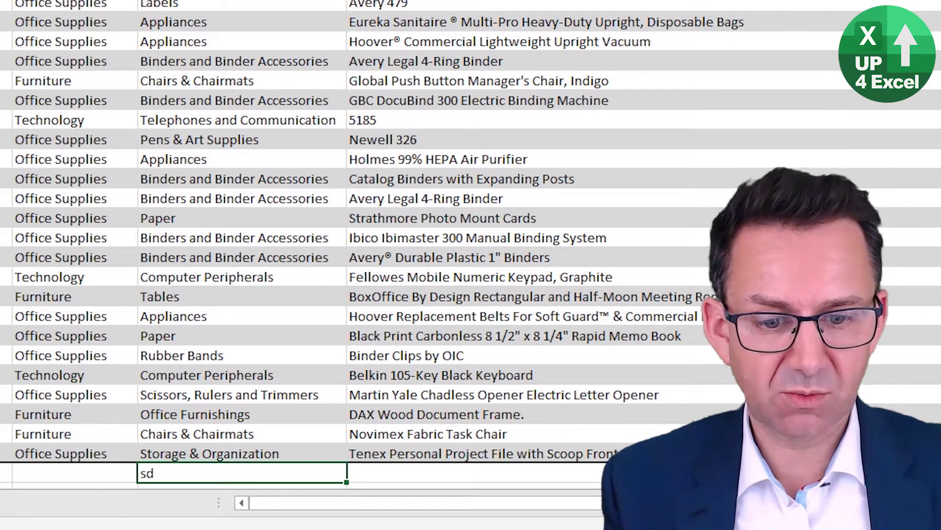
type("sdsd")
key("Return")
key("Up")
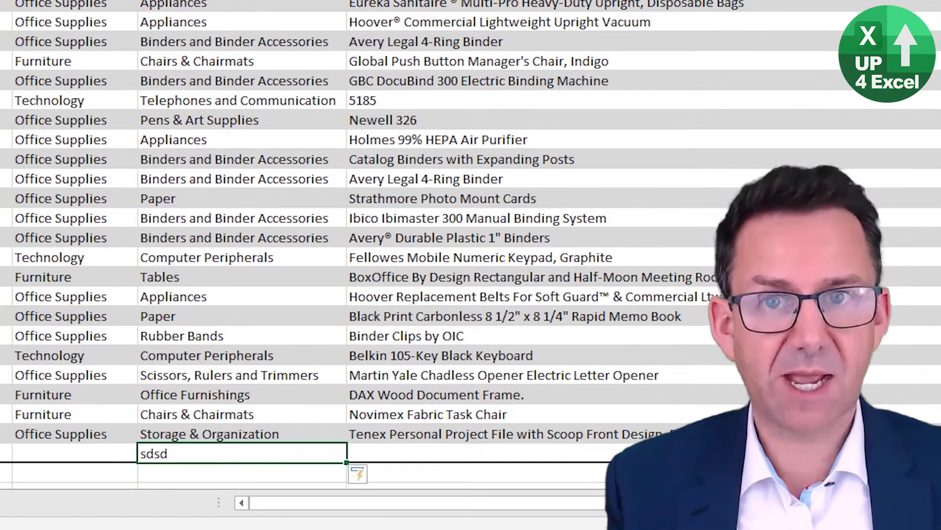
key("ctrl+z")
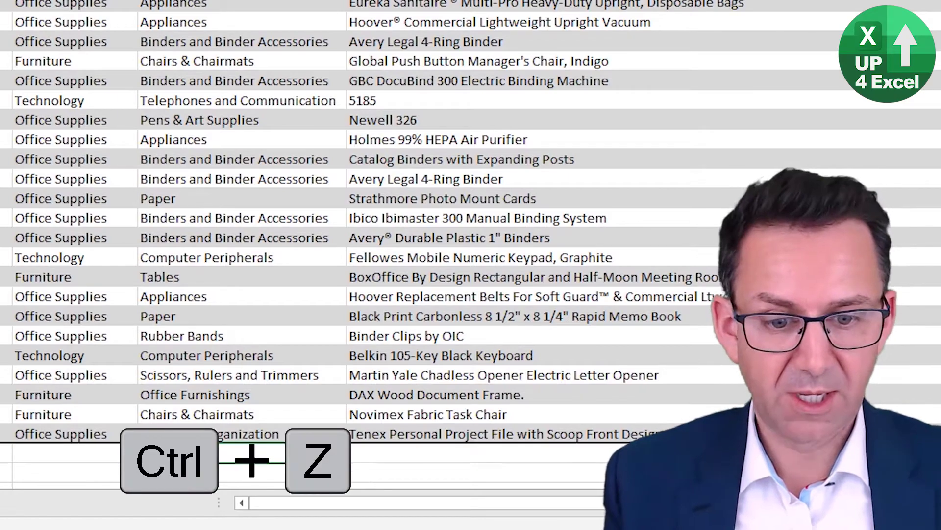
key("Delete")
key("ctrl+Up")
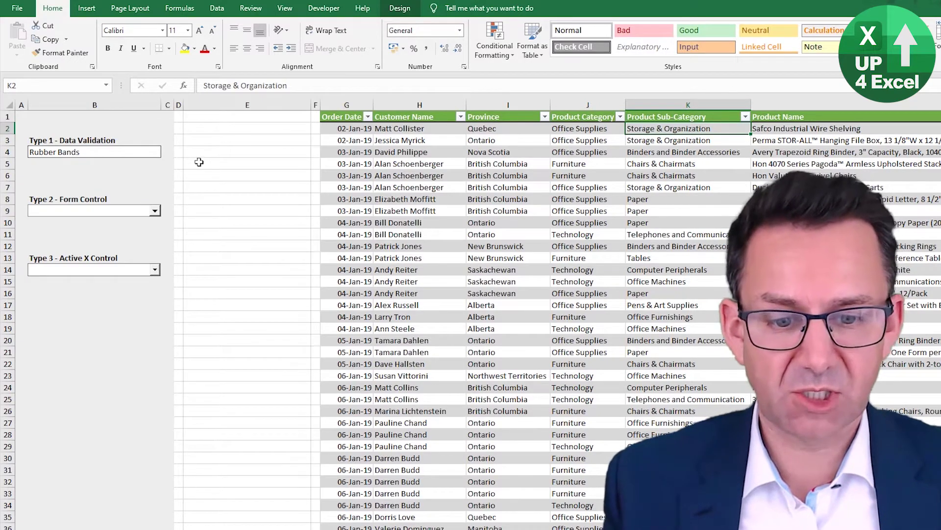
Step: Name the column K sub-category data nProductSubCatAll and confirm it in the Name Box list
key("ctrl+shift+Down")
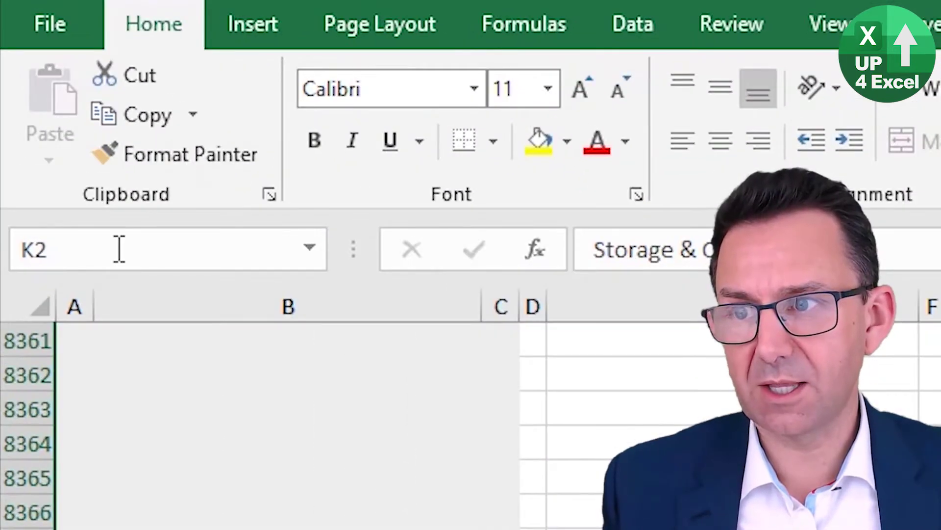
left_click(120, 249)
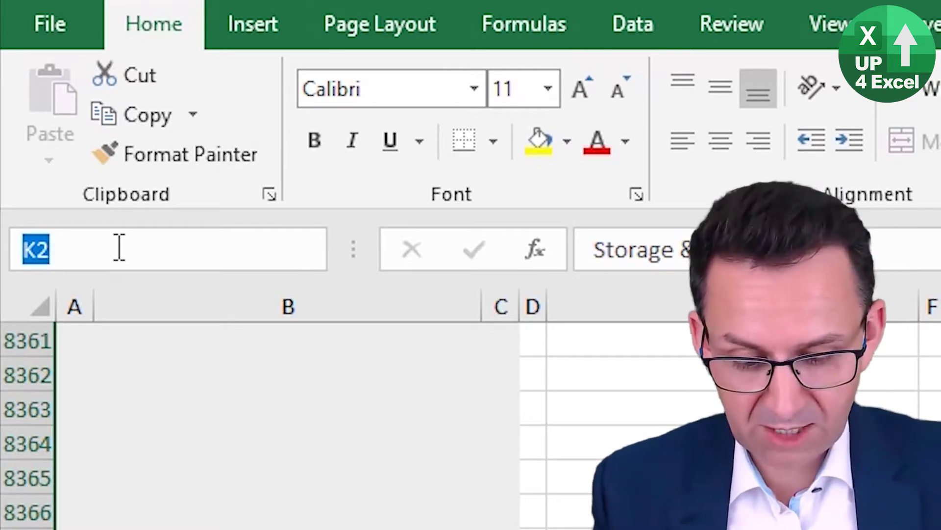
type("nProd")
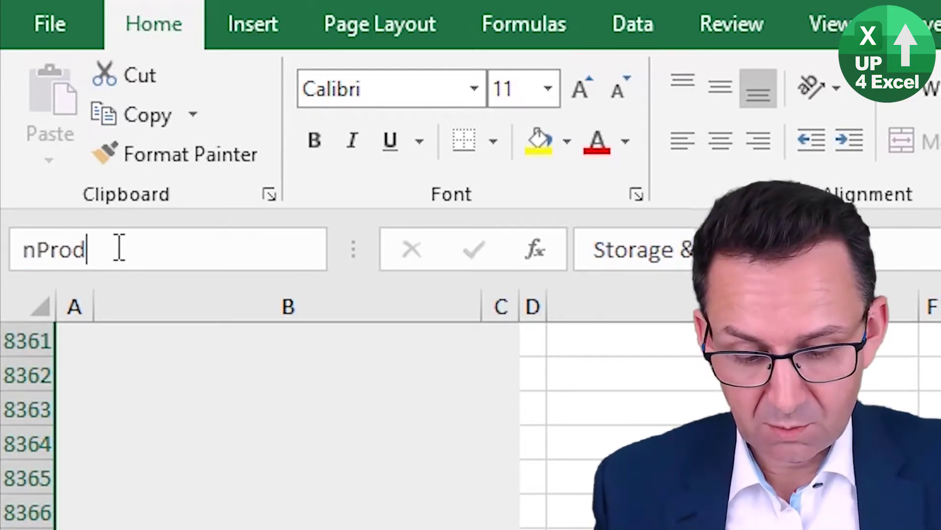
type("uctSubC")
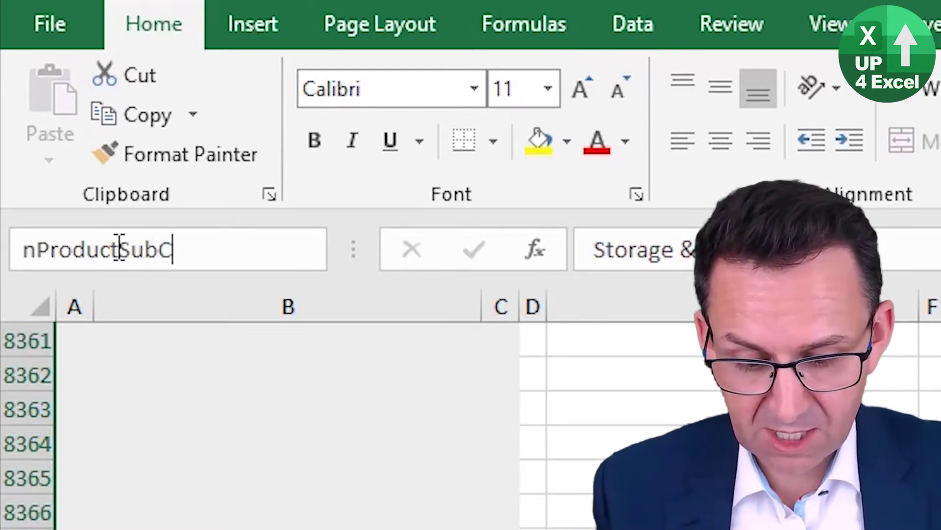
type("atAll")
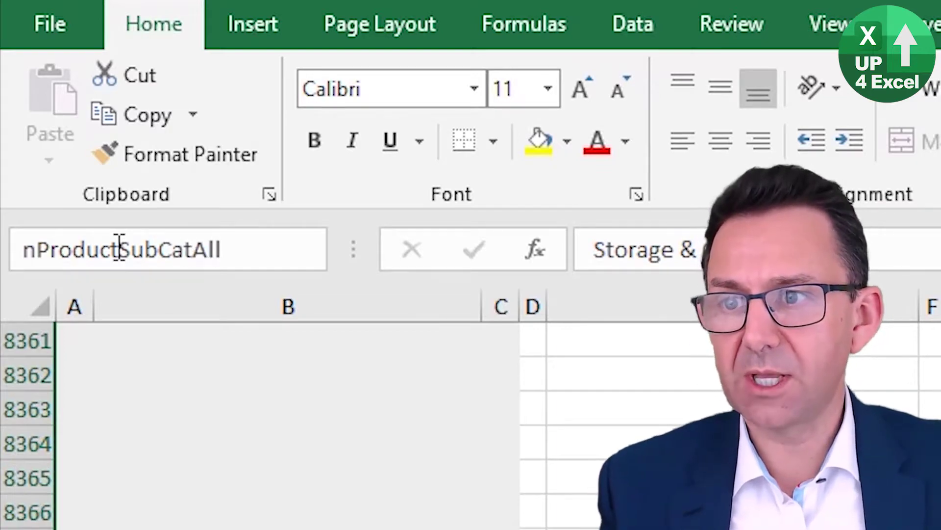
key("Return")
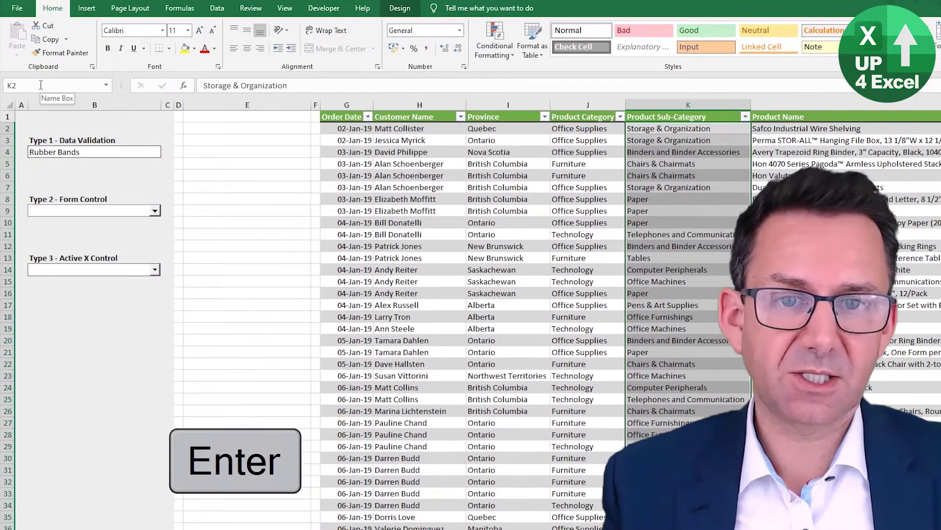
key("Down")
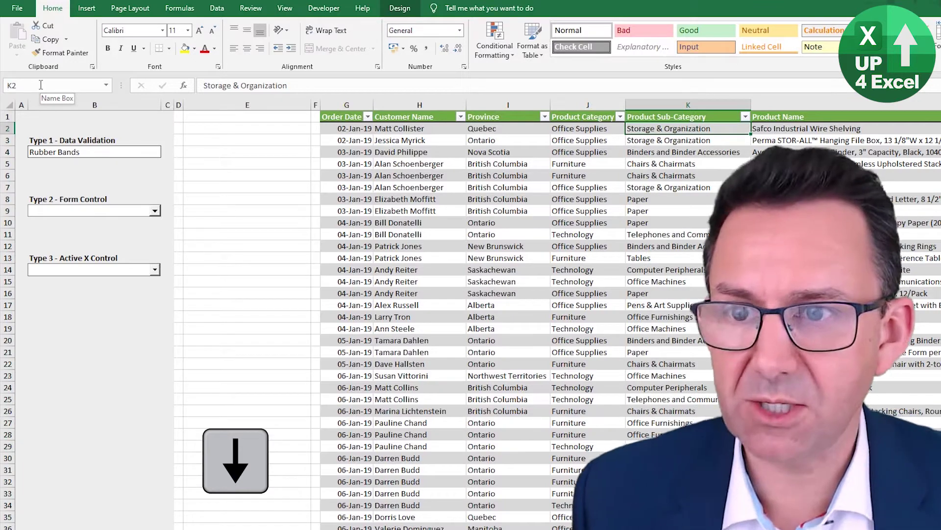
left_click(106, 85)
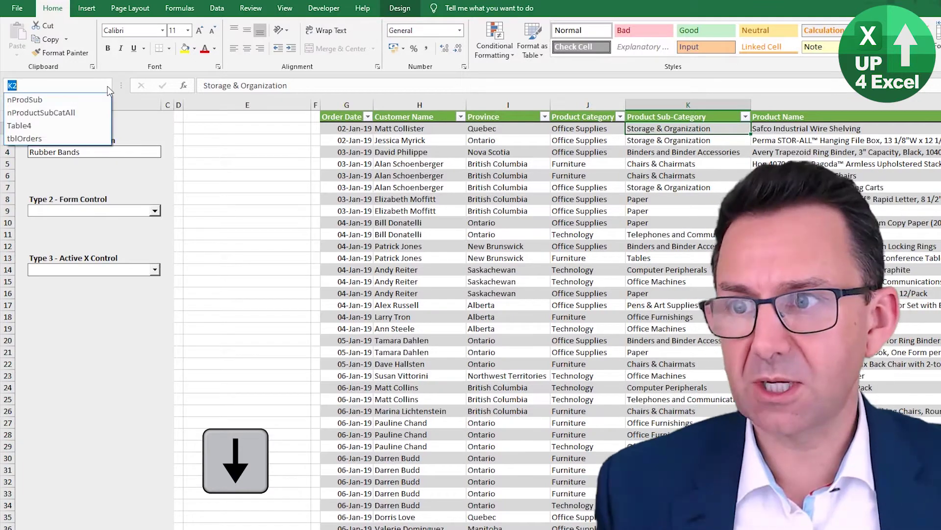
left_click(42, 112)
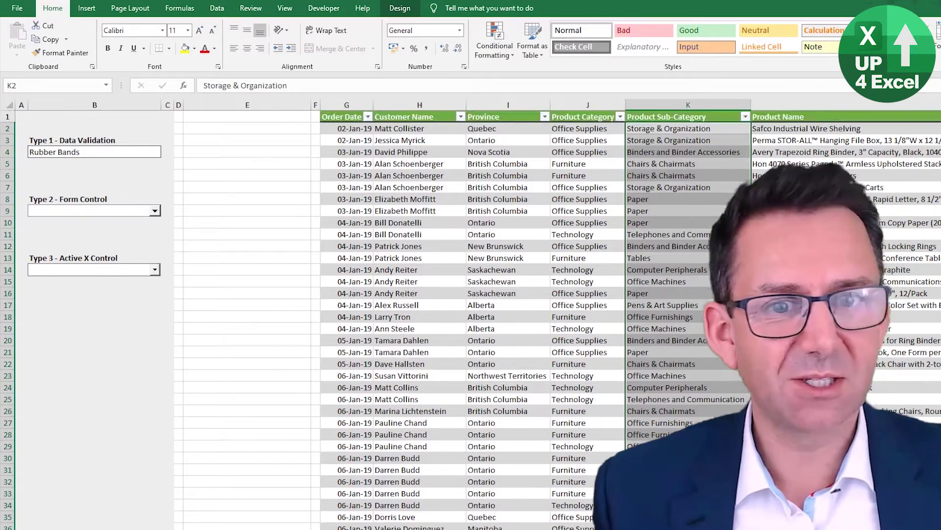
left_click_drag(939, 110, 939, 113)
left_click_drag(802, 500, 803, 503)
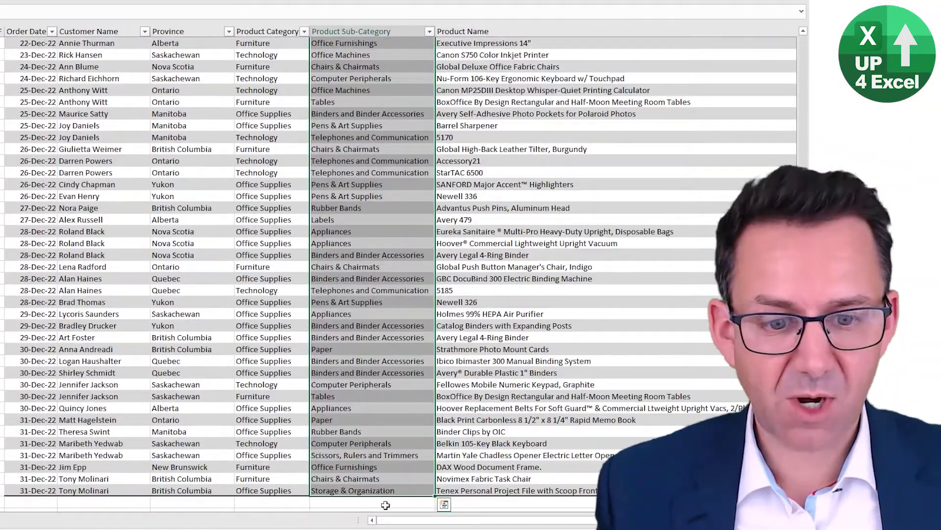
left_click(384, 503)
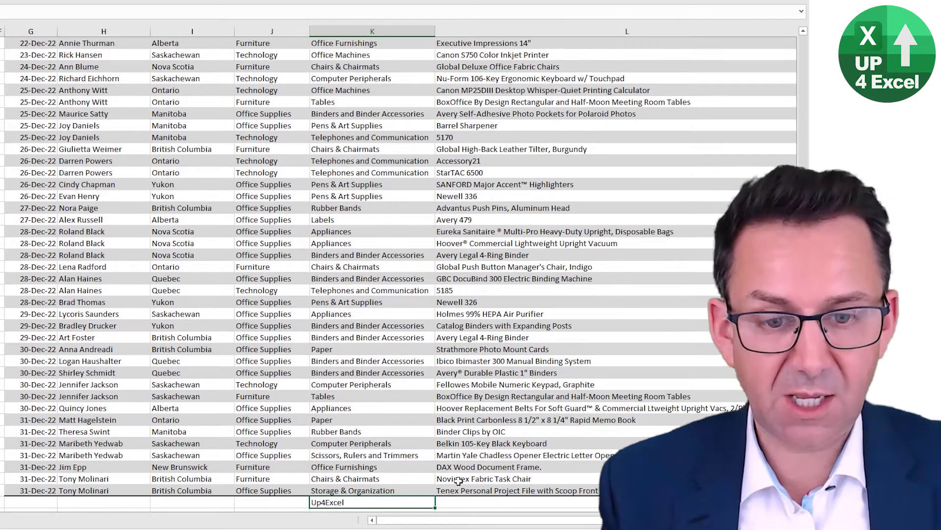
key("Return")
key("Up")
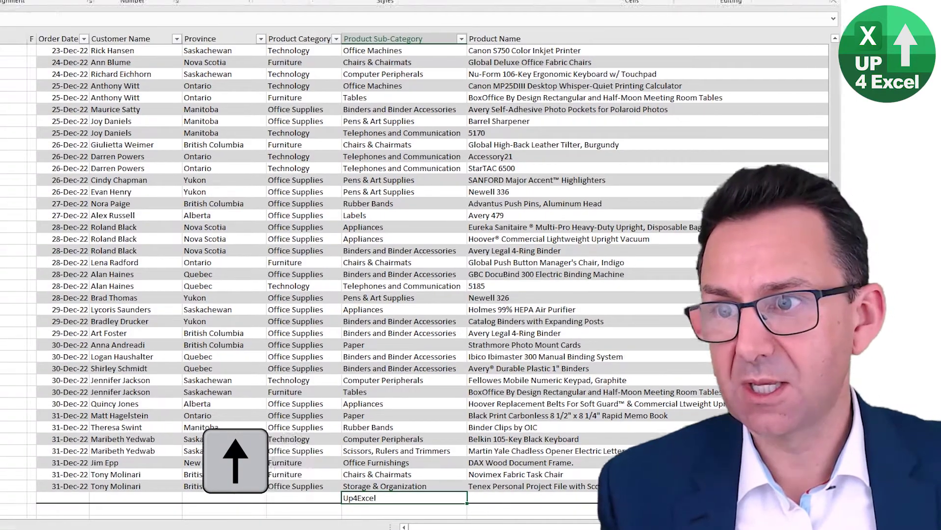
left_click(101, 84)
left_click(39, 110)
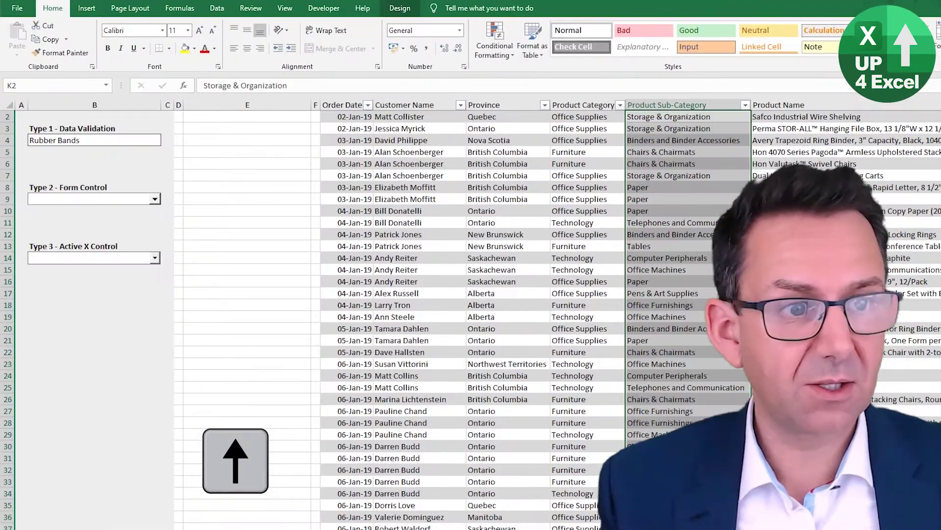
key("ctrl+BackSpace")
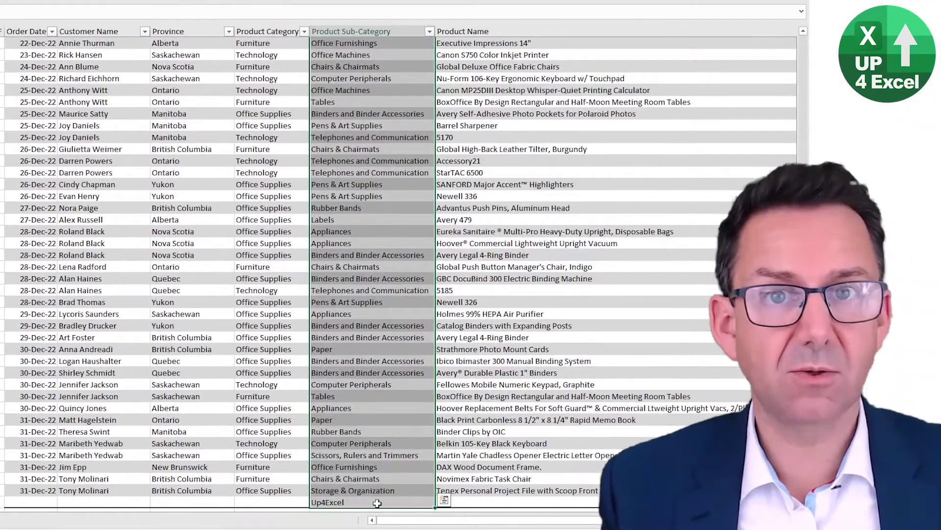
left_click(399, 503)
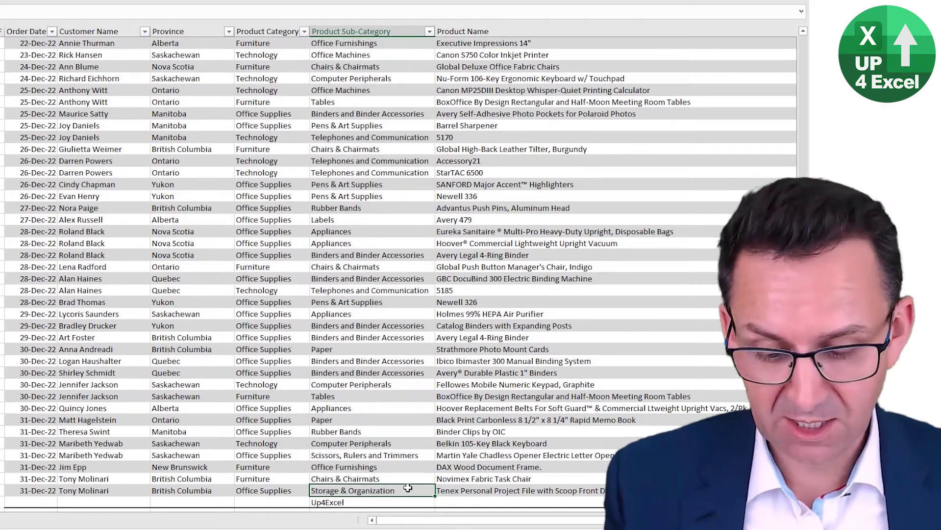
key("ctrl+z")
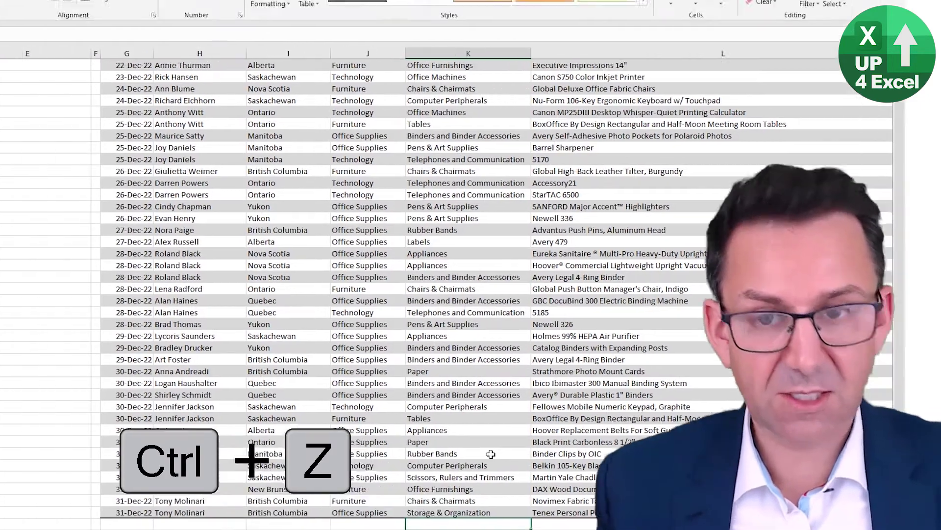
key("ctrl+Home")
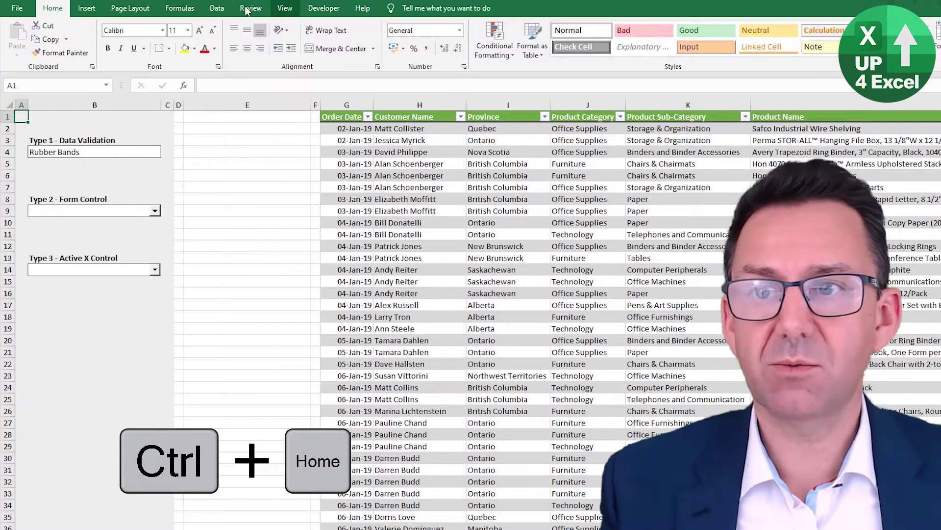
Step: Delete the names nProducts, nRemainingList and nProdSub in Name Manager
left_click(180, 9)
left_click(335, 41)
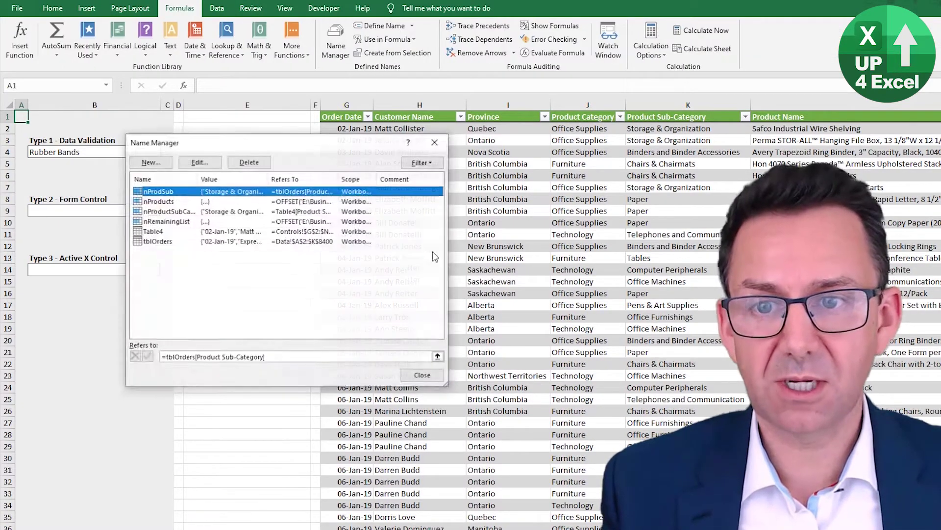
left_click(192, 201)
left_click(249, 161)
key("Return")
left_click(240, 210)
key("Delete")
key("Return")
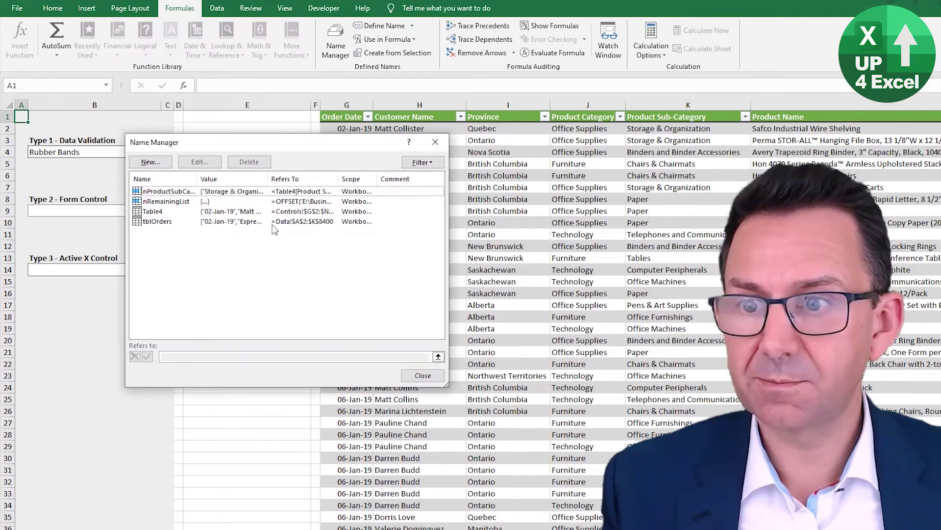
left_click(240, 191)
key("Delete")
key("Return")
Step: Close Name Manager and permanently delete the Data sheet
left_click(423, 375)
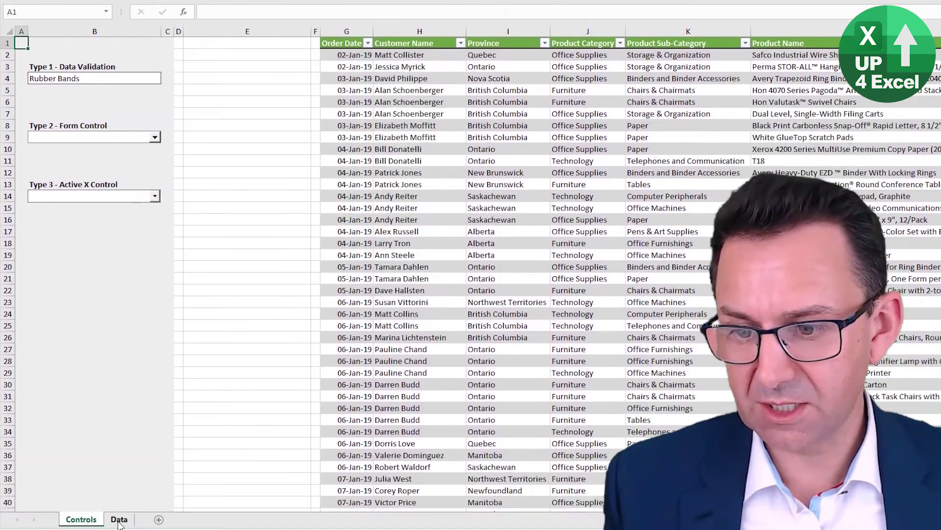
right_click(119, 518)
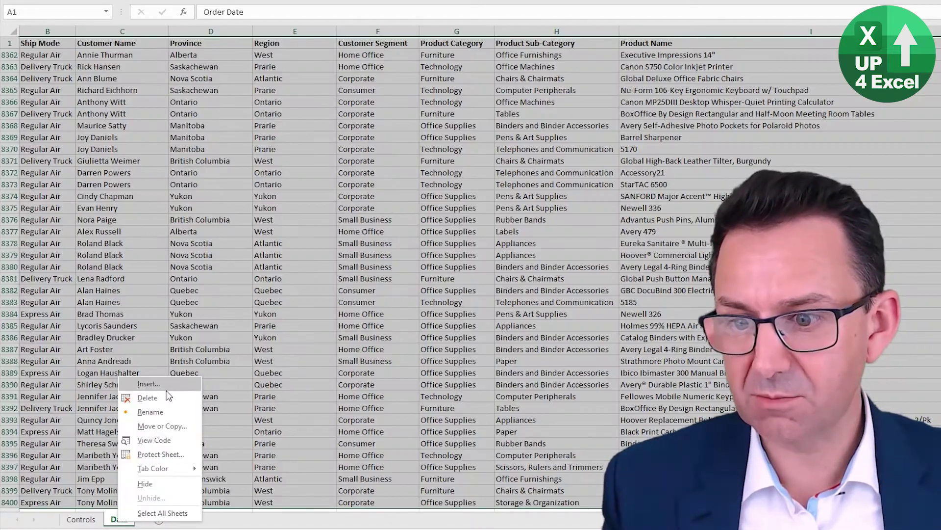
left_click(148, 397)
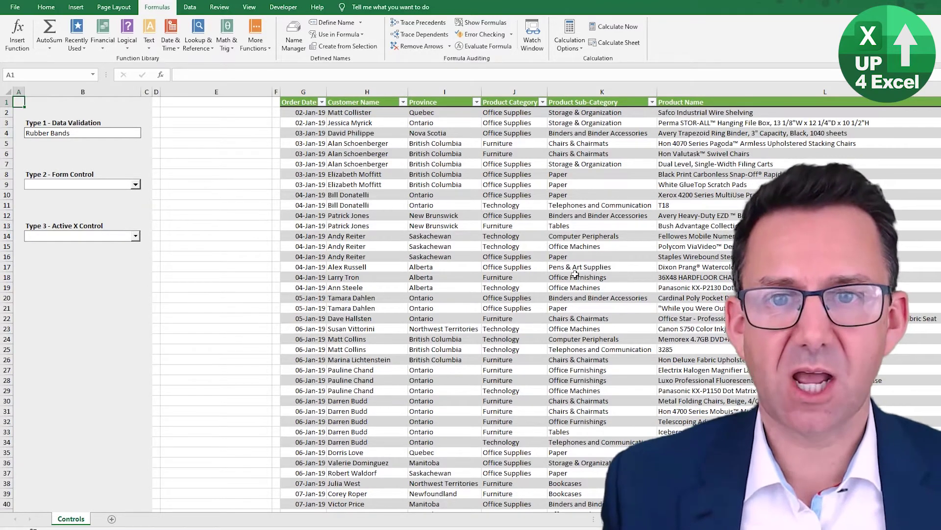
left_click(290, 11)
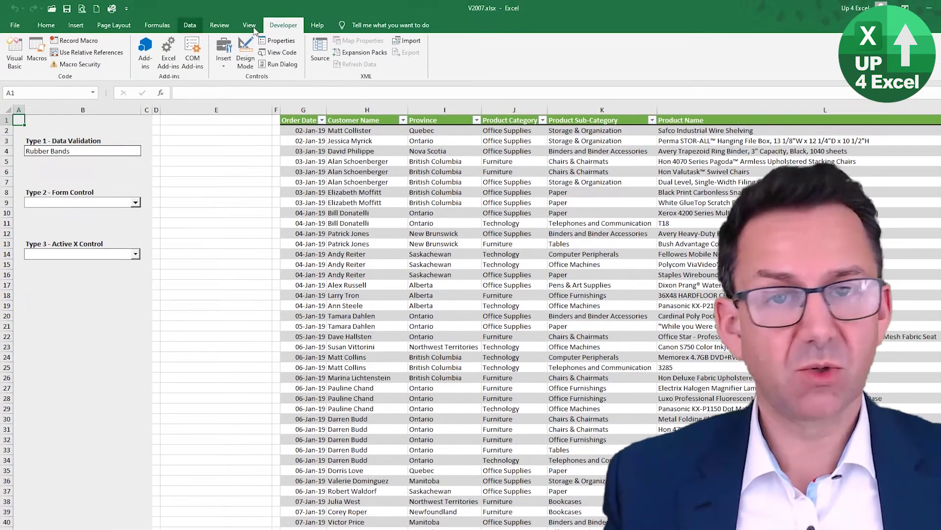
left_click(126, 8)
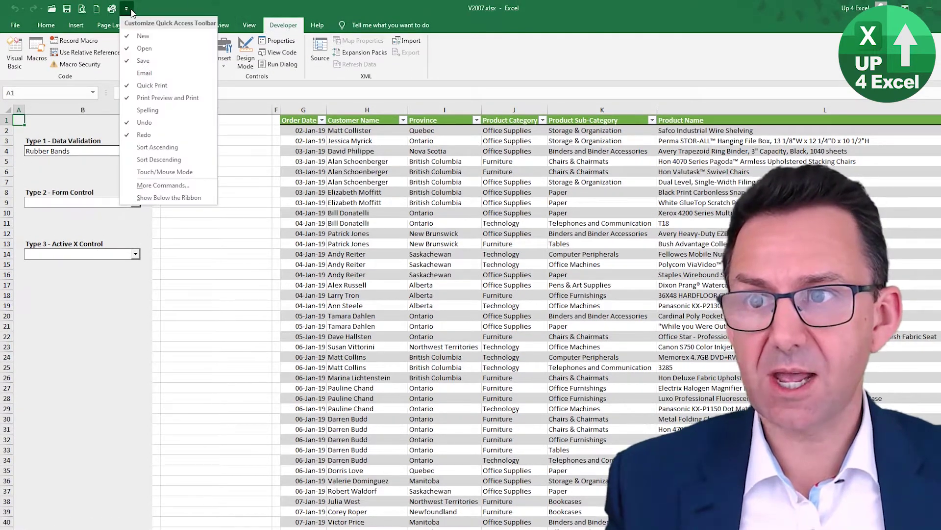
left_click(162, 186)
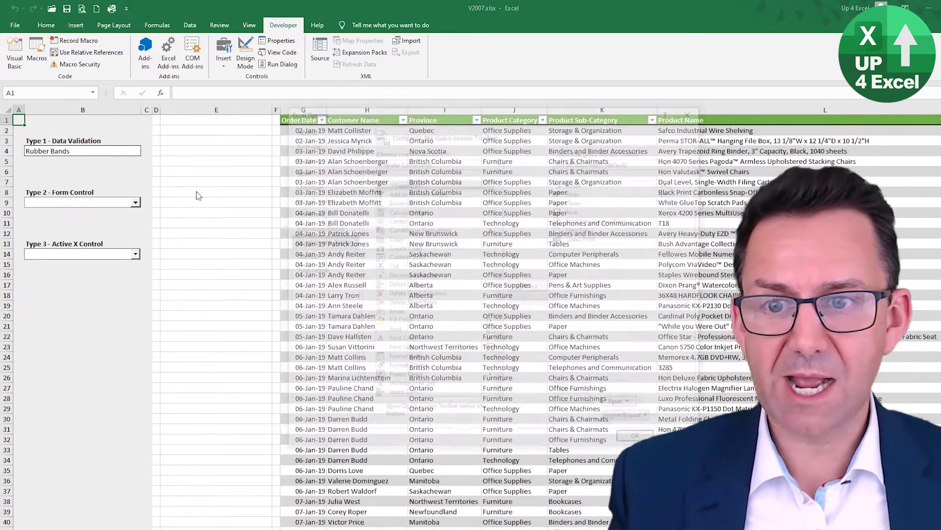
left_click(316, 228)
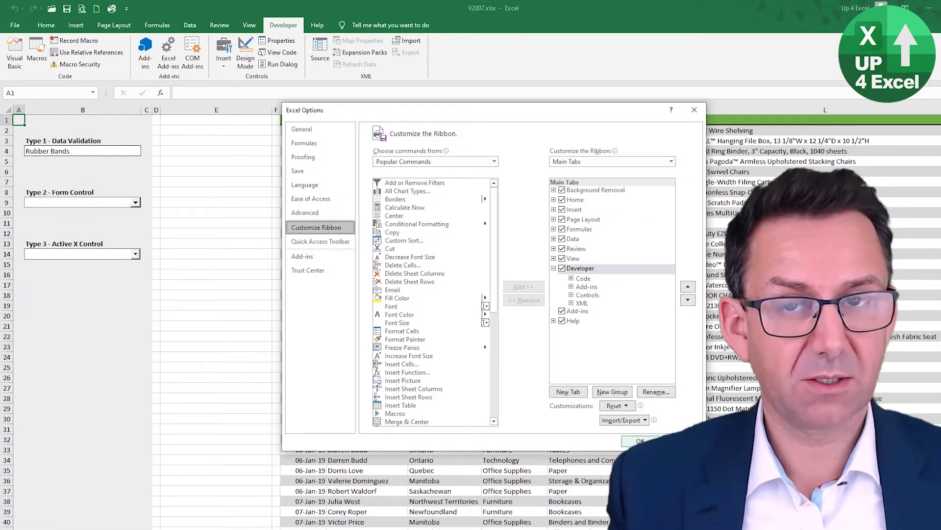
left_click(640, 441)
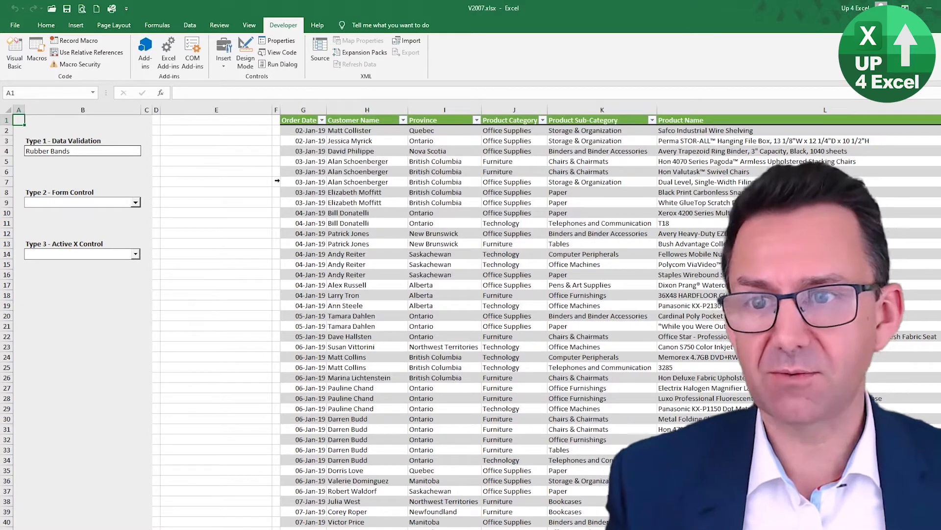
Step: Start recording a macro, then paste the nProductSubCatAll values into E1 as values
left_click(230, 122)
left_click(70, 44)
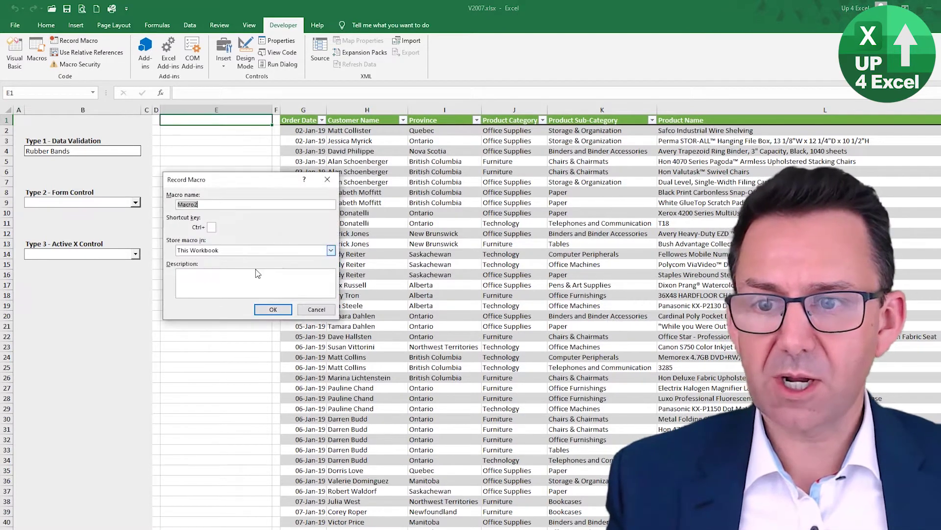
left_click(272, 313)
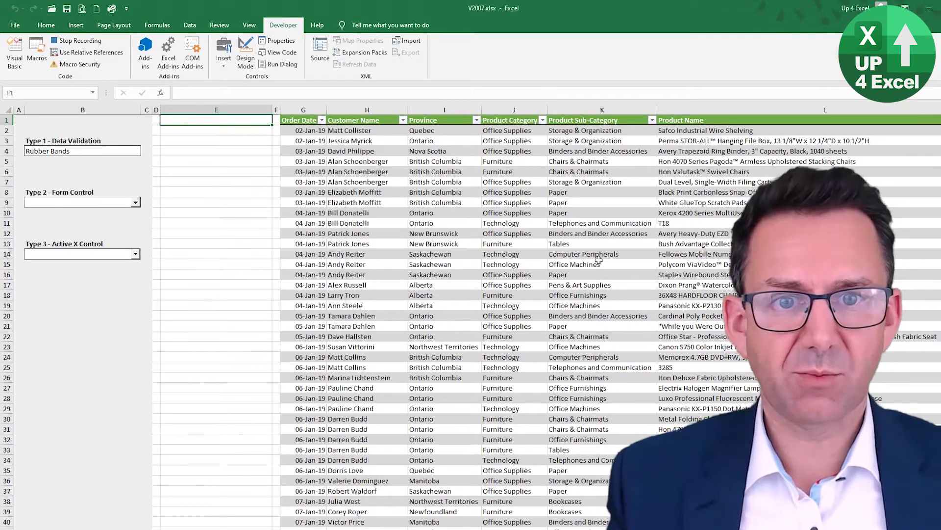
left_click(93, 92)
left_click(69, 105)
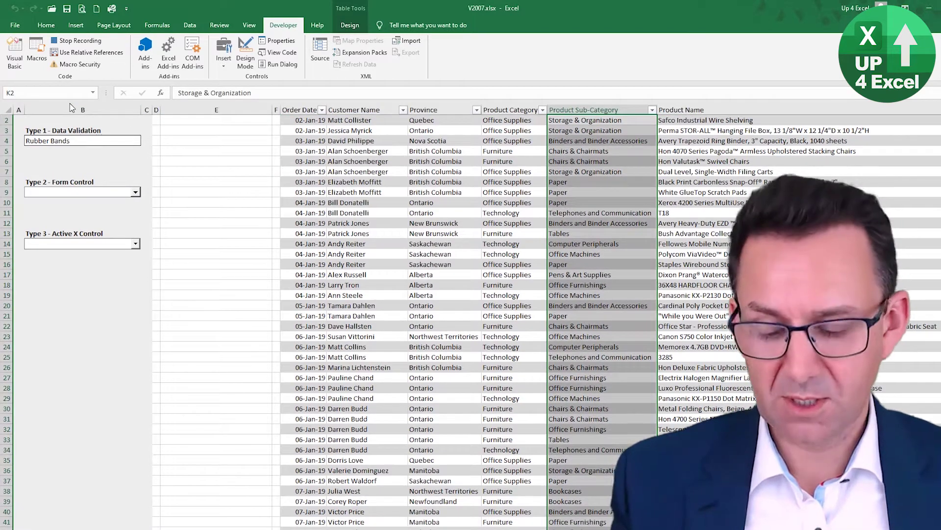
key("ctrl+c")
key("ctrl+Home")
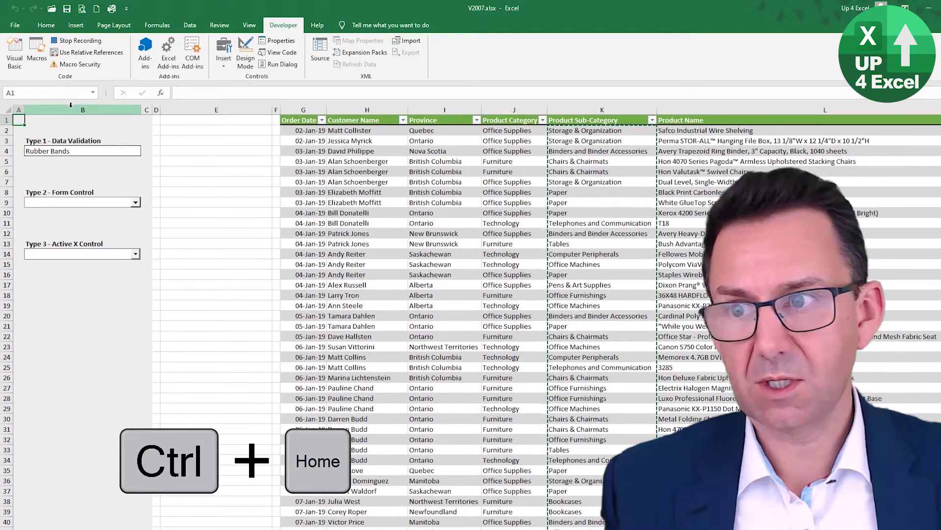
left_click(188, 121)
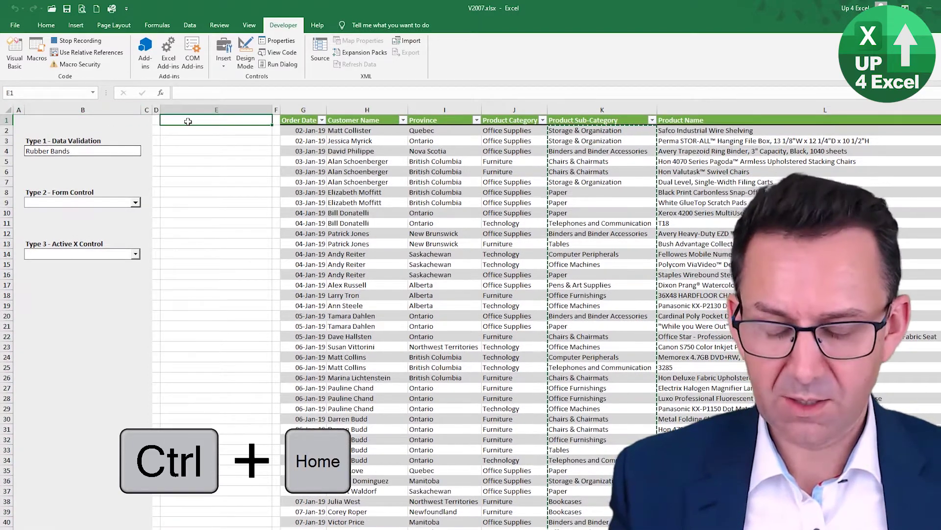
right_click(188, 123)
left_click(226, 168)
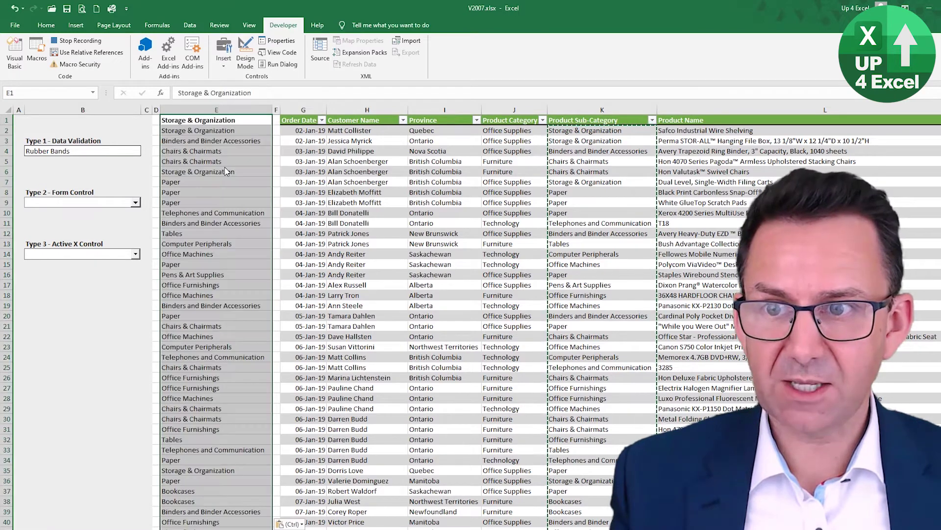
Step: Remove duplicates from column E and paste the Product Sub-Category heading into E1 as a value
left_click(190, 25)
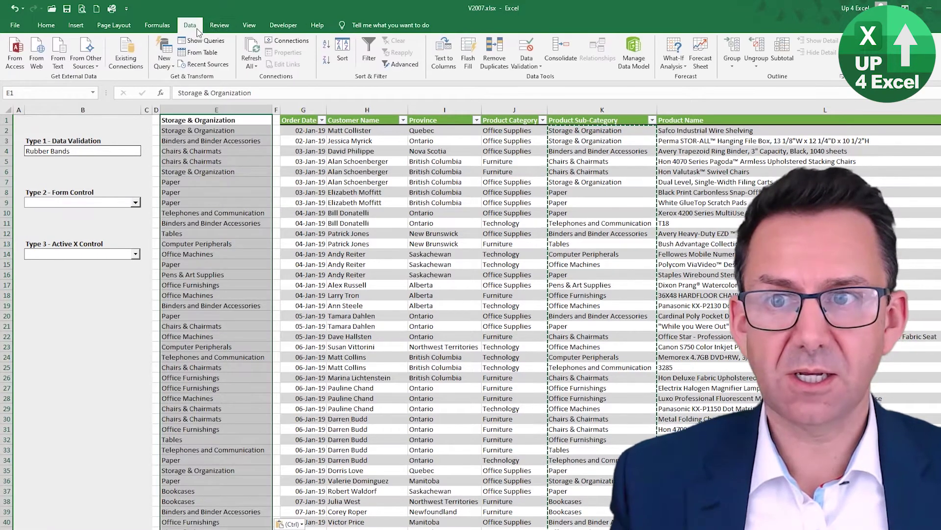
left_click(494, 58)
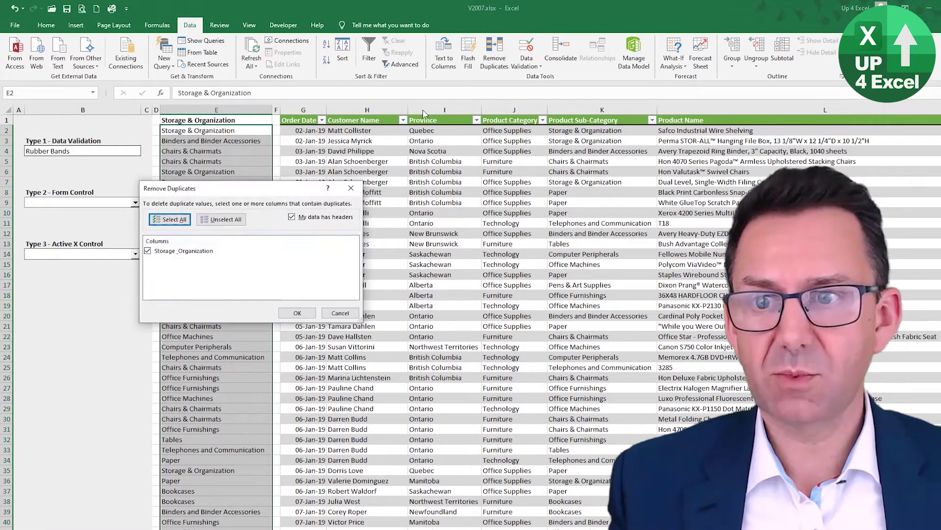
left_click(298, 313)
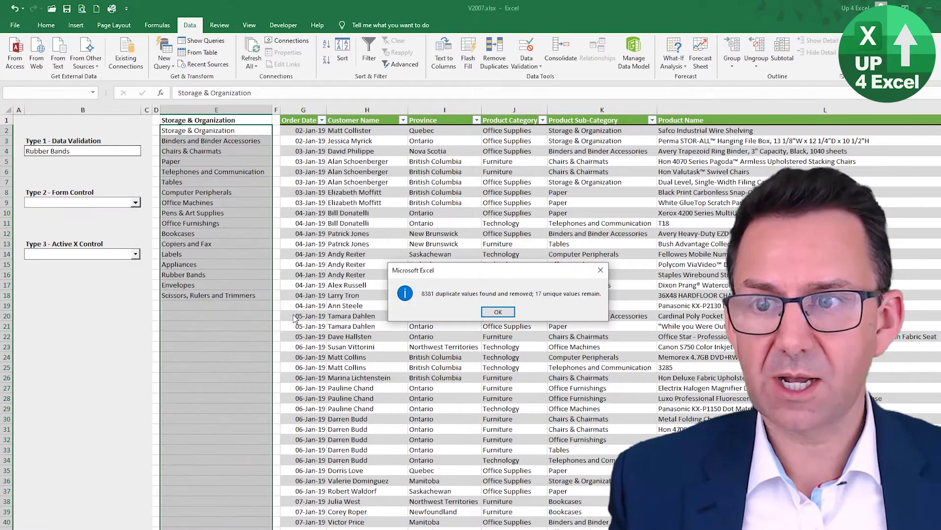
left_click(498, 312)
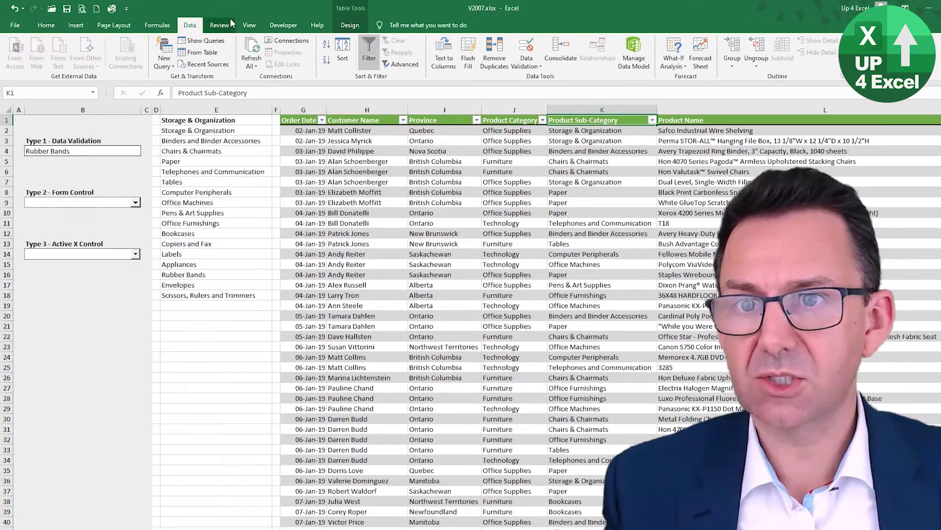
left_click(285, 26)
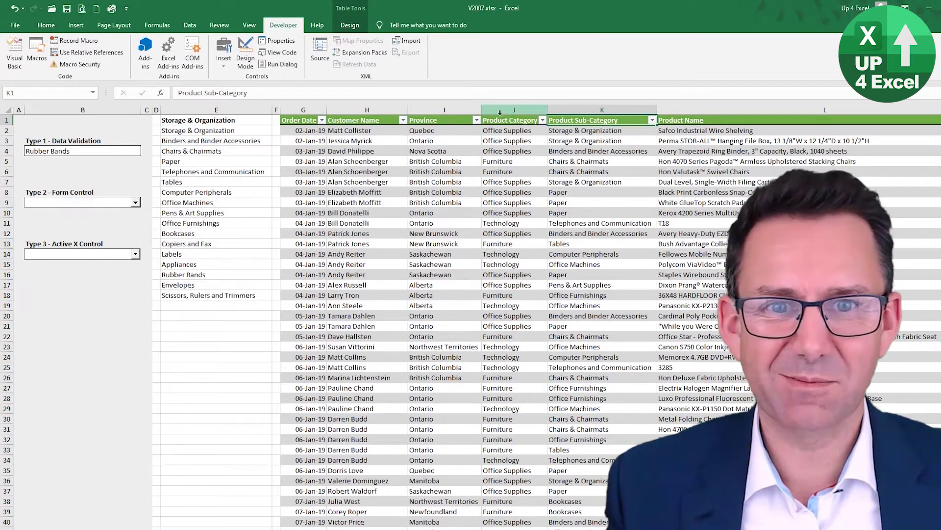
key("ctrl+c")
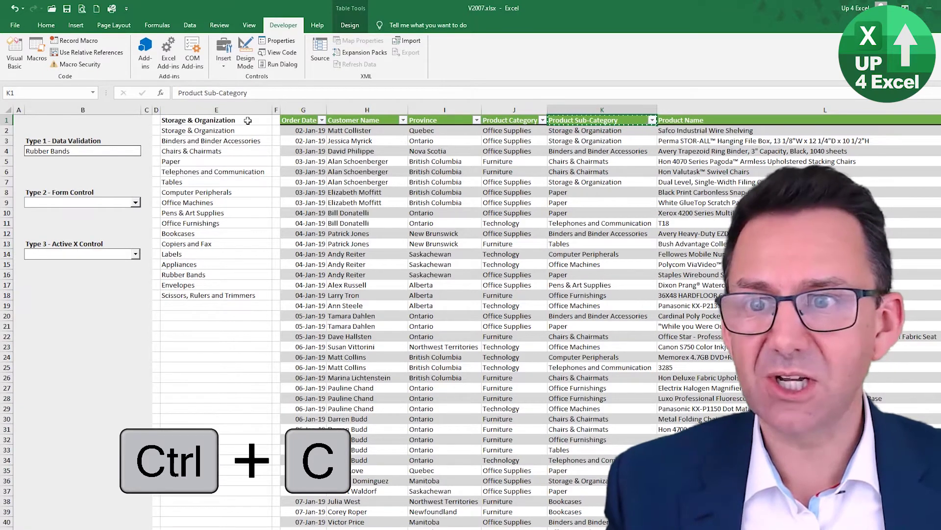
right_click(250, 125)
left_click(285, 166)
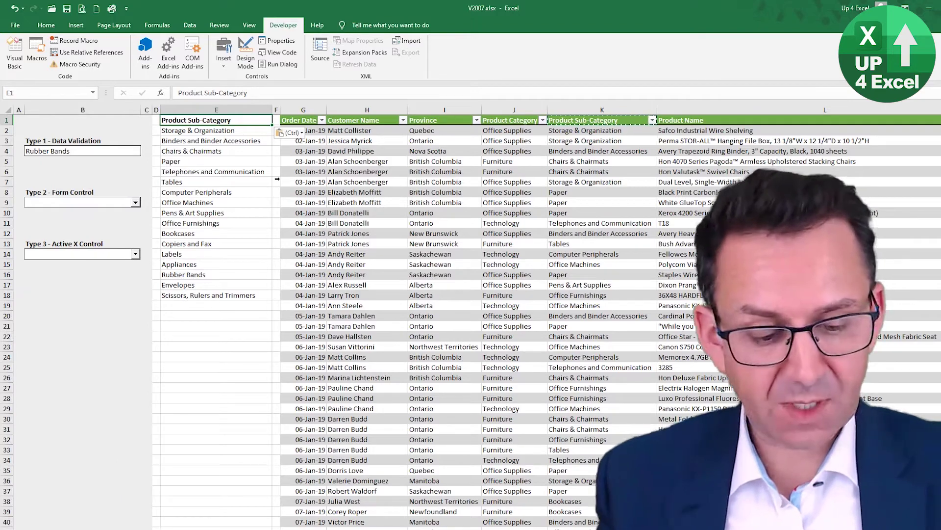
key("alt")
key("Escape")
Step: In the VBA editor, delete the old Macro1 procedure and Macro2's recorded comment lines
left_click(215, 182)
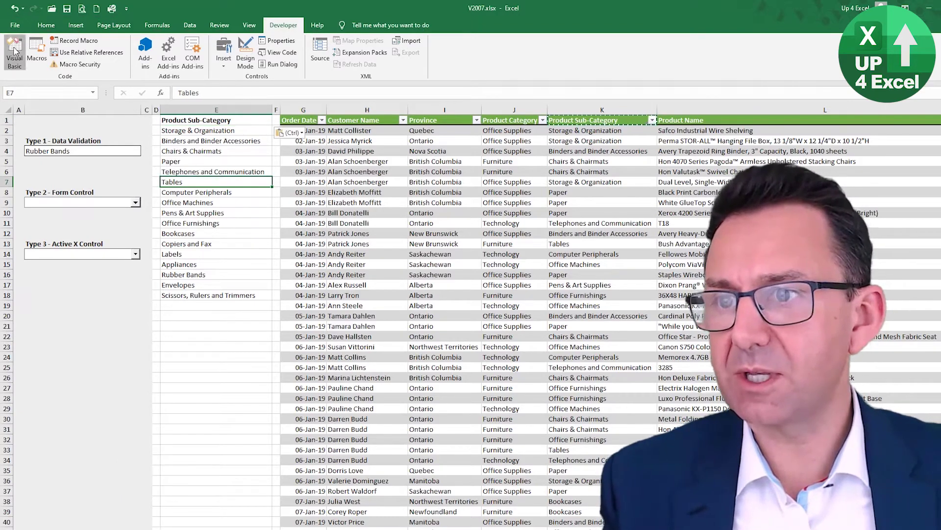
left_click(14, 54)
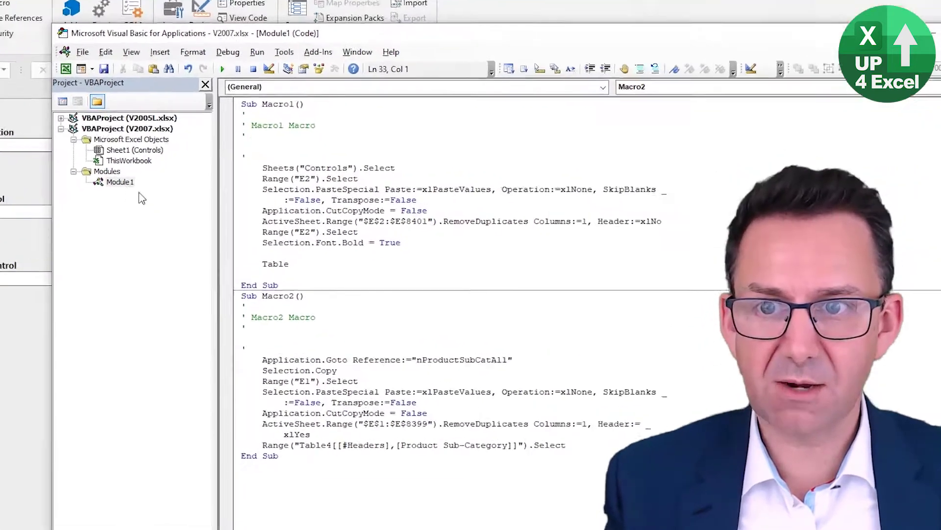
left_click_drag(305, 259, 225, 103)
key("Delete")
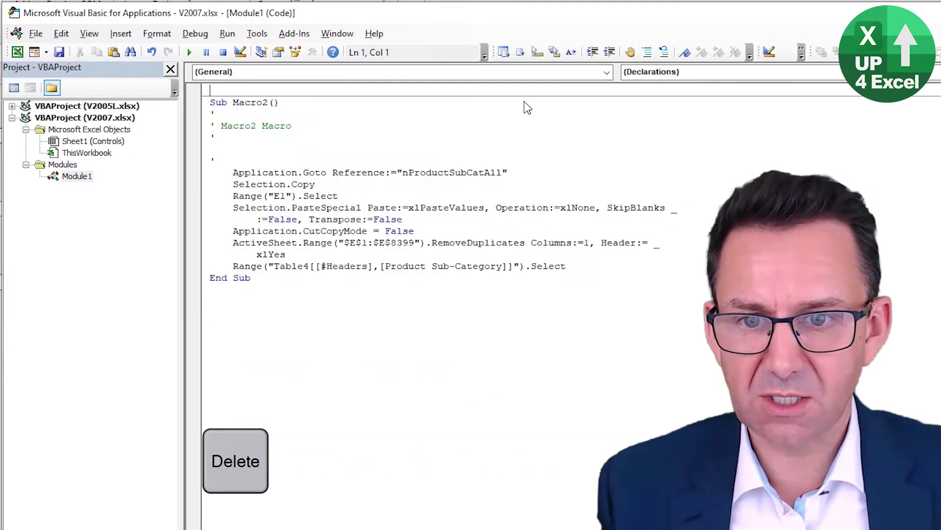
key("Down")
key("Down")
key("Up")
key("BackSpace")
key("shift+Down")
key("shift+Down")
key("shift+Down")
key("shift+Down")
key("Delete")
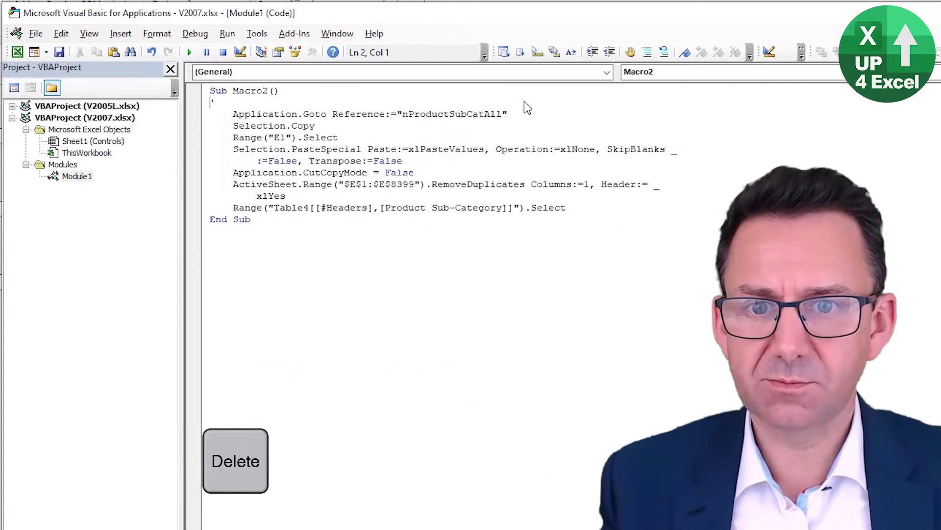
Step: Insert blank lines between each Macro2 statement, through to End Sub
key("Return")
key("Down")
key("Down")
key("Return")
key("Down")
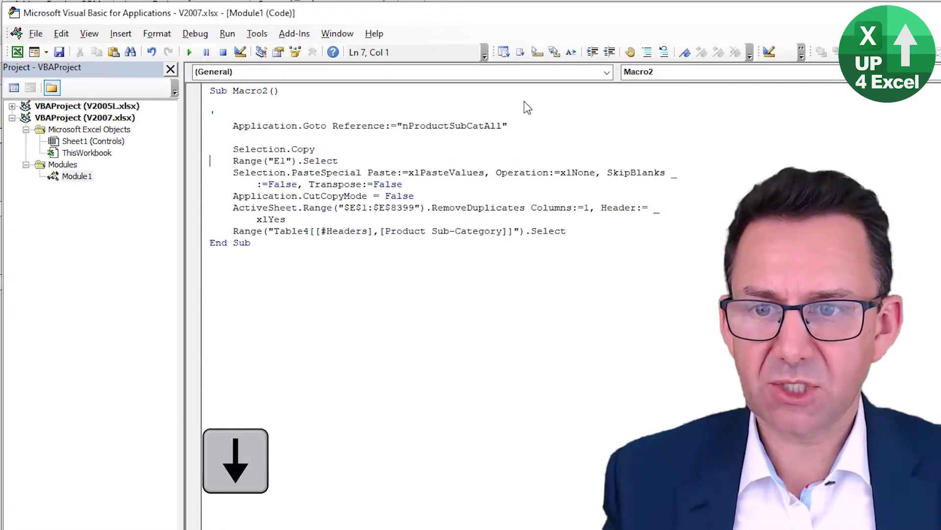
key("Return")
key("Down")
key("Return")
key("Down")
key("Down")
key("Return")
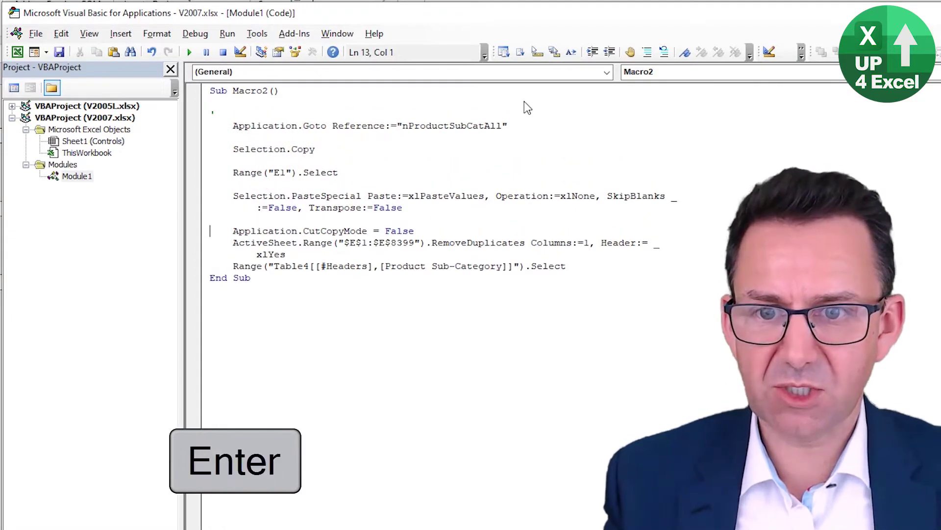
key("Down")
key("Return")
key("Down")
key("Down")
key("Return")
key("Down")
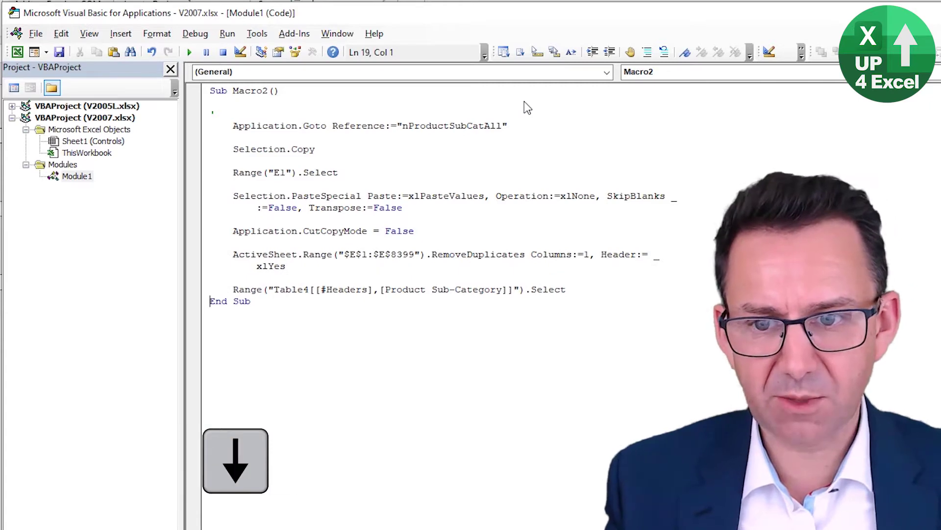
key("Return")
Step: Delete the Range("Table4…").Select line from Macro2
key("Up")
key("Up")
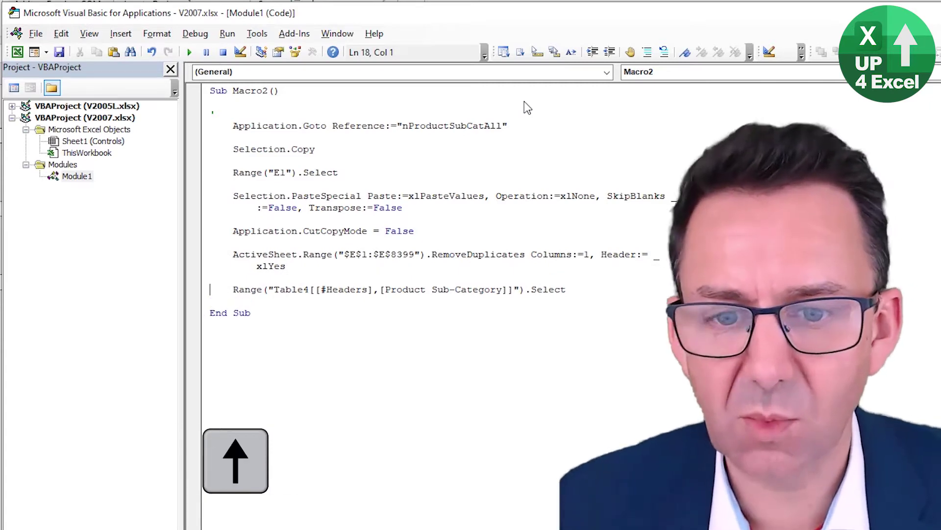
left_click_drag(568, 289, 194, 297)
key("Delete")
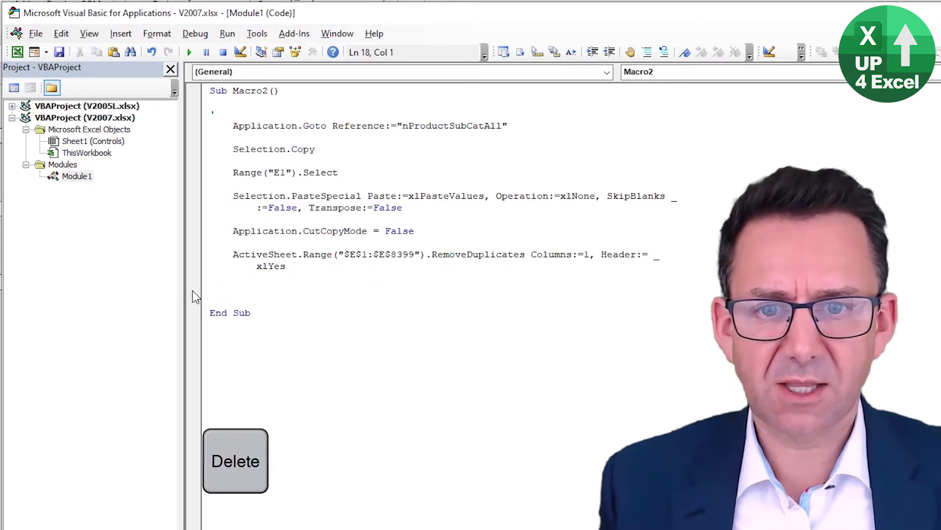
Step: Walk through the Goto, Copy, PasteSpecial, CutCopyMode and RemoveDuplicates statements
key("Up")
key("Up")
key("Up")
key("shift+Down")
key("shift+Down")
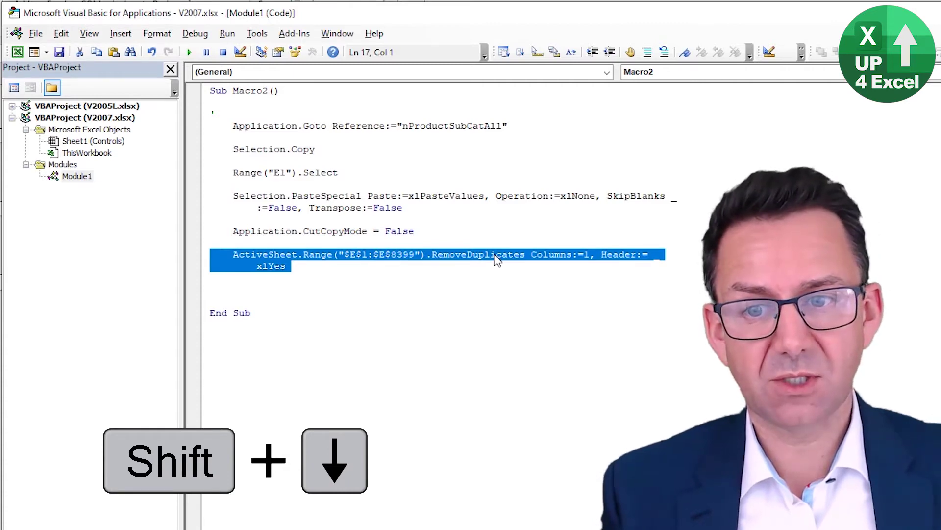
key("Up")
key("Up")
key("Up")
key("Up")
key("Up")
key("Up")
key("Up")
key("Up")
key("Up")
key("Up")
key("Up")
key("Up")
key("Up")
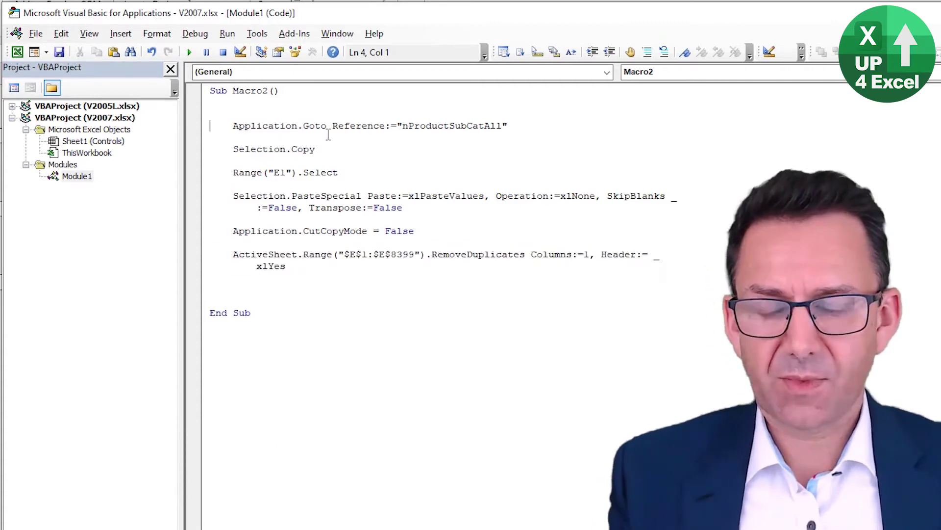
key("shift+Down")
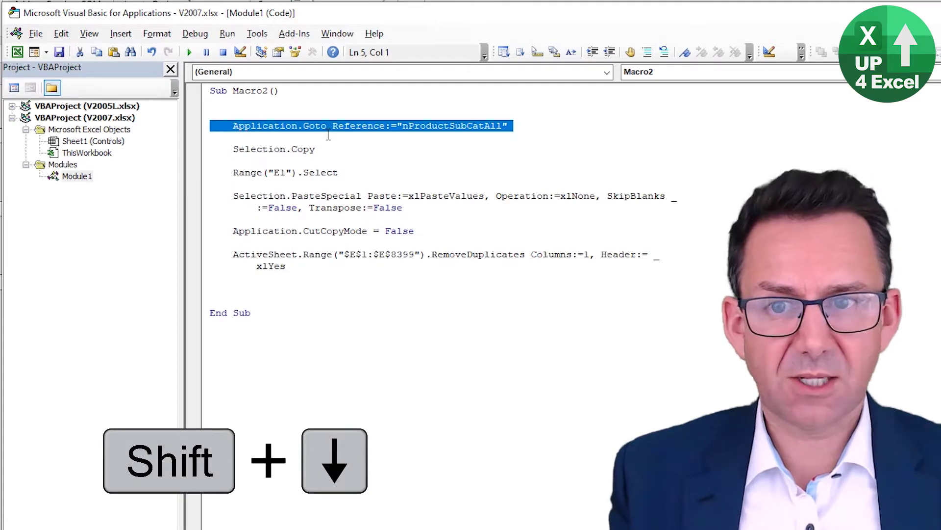
key("Down")
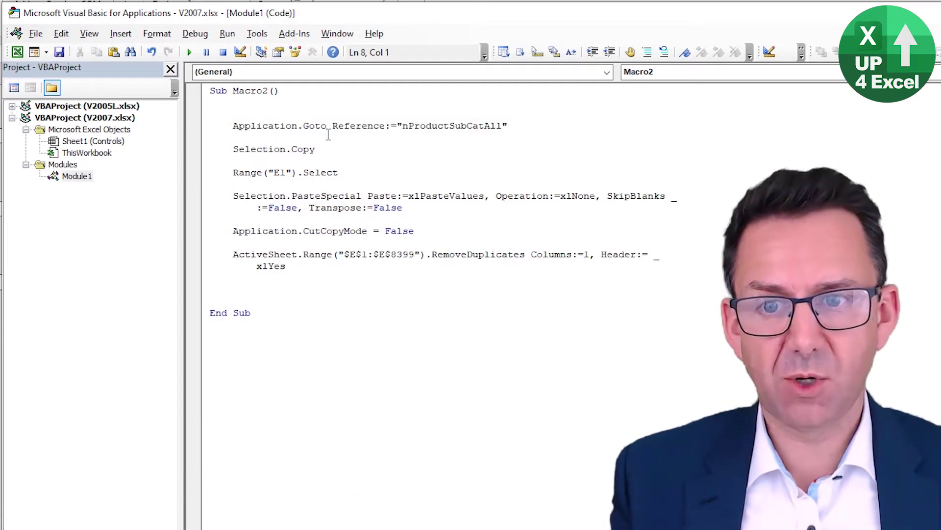
key("Down")
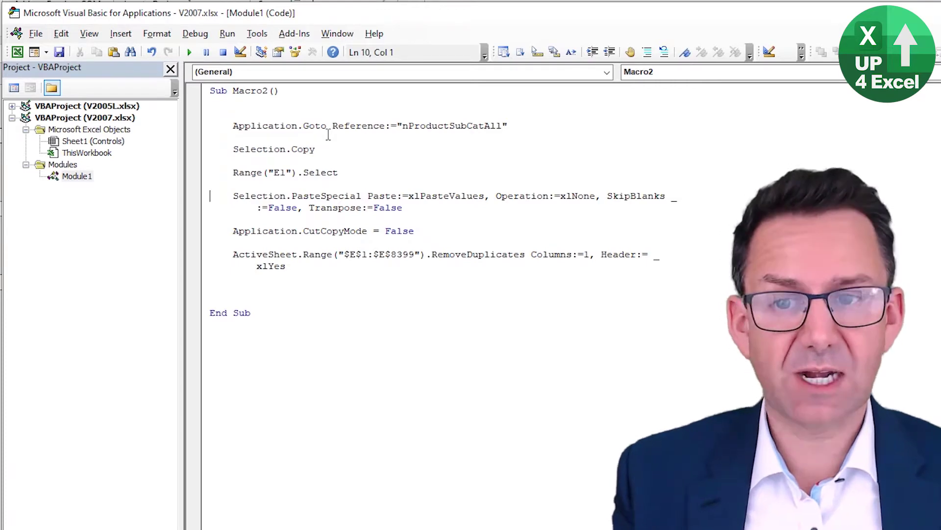
key("Down")
key("Down")
key("Down")
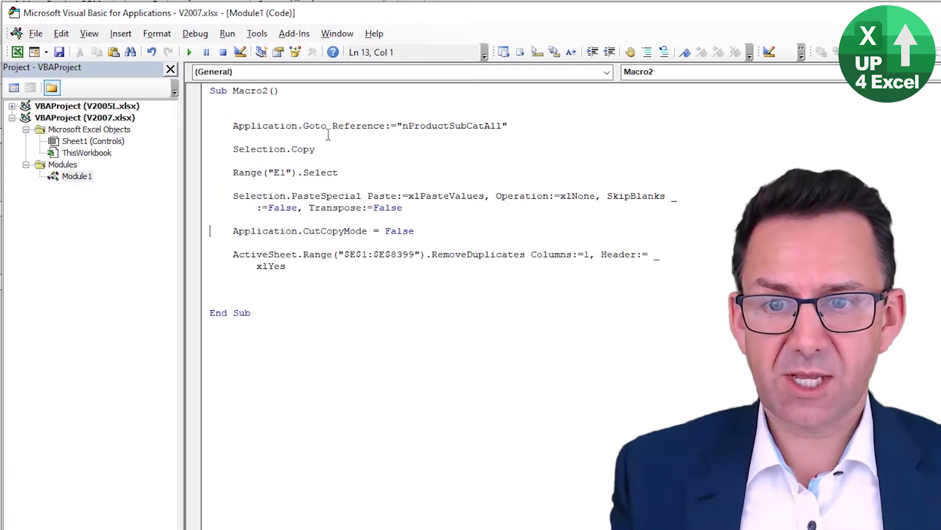
key("Down")
key("Down")
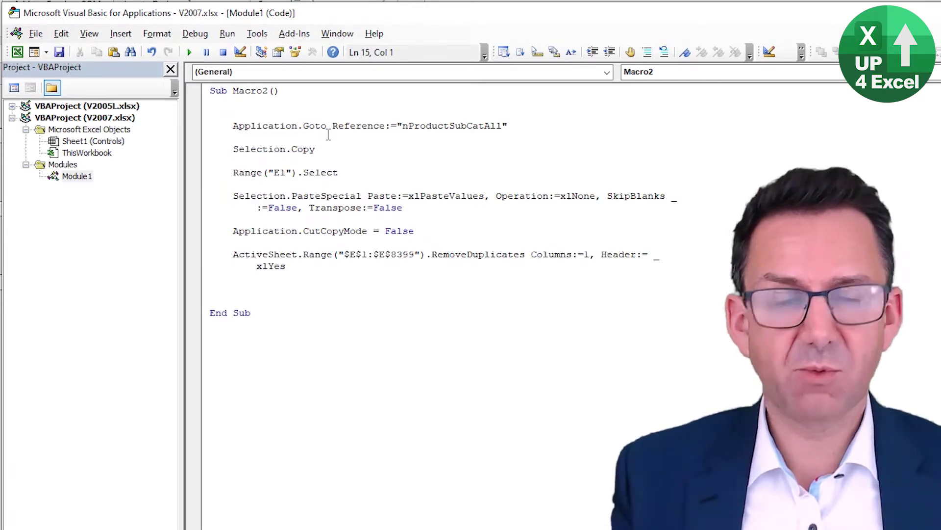
key("Up")
key("Up")
key("Up")
key("Up")
key("Up")
key("Up")
key("Up")
key("Up")
key("Up")
key("Up")
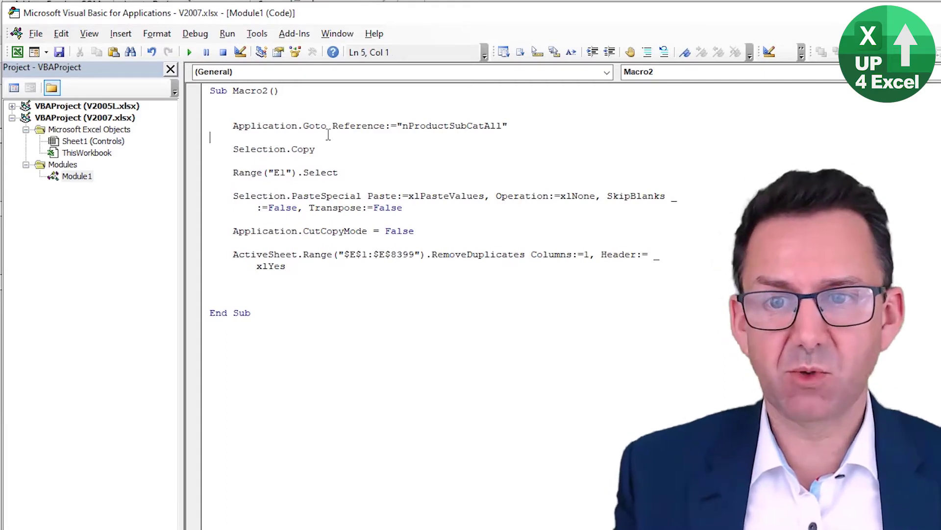
key("Up")
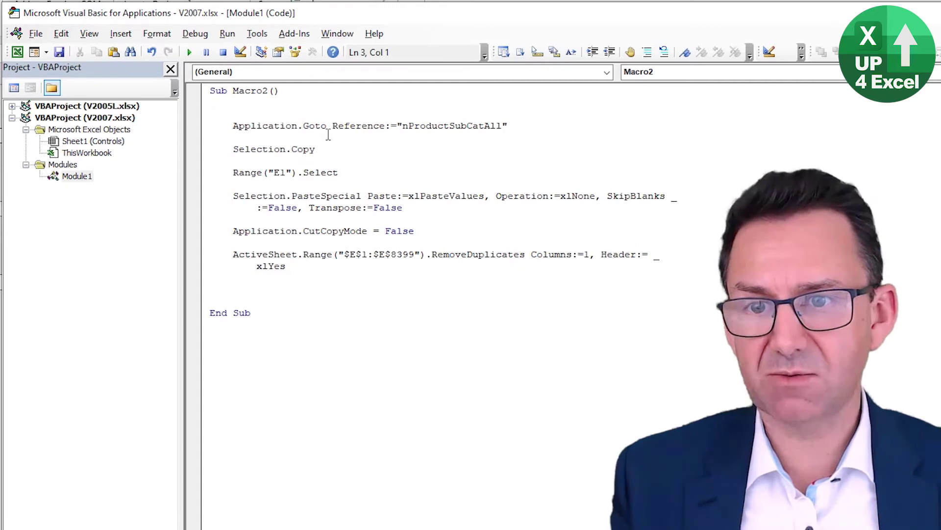
key("Down")
key("Down")
key("Down")
Step: Change the Copy line to Sheet1.Range("nProductSubCatAll").Copy, replacing Selection
key("ctrl+shift+Right")
key("Up")
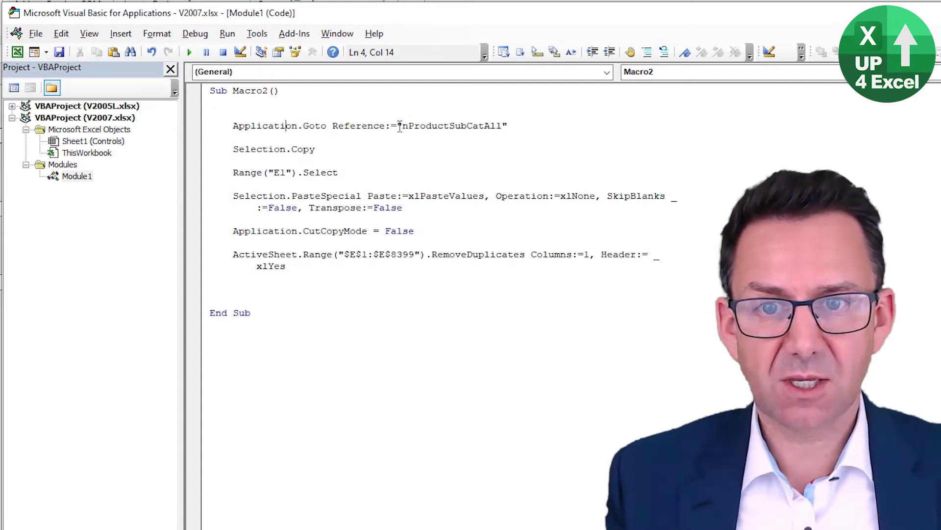
left_click_drag(398, 126, 511, 126)
key("ctrl+c")
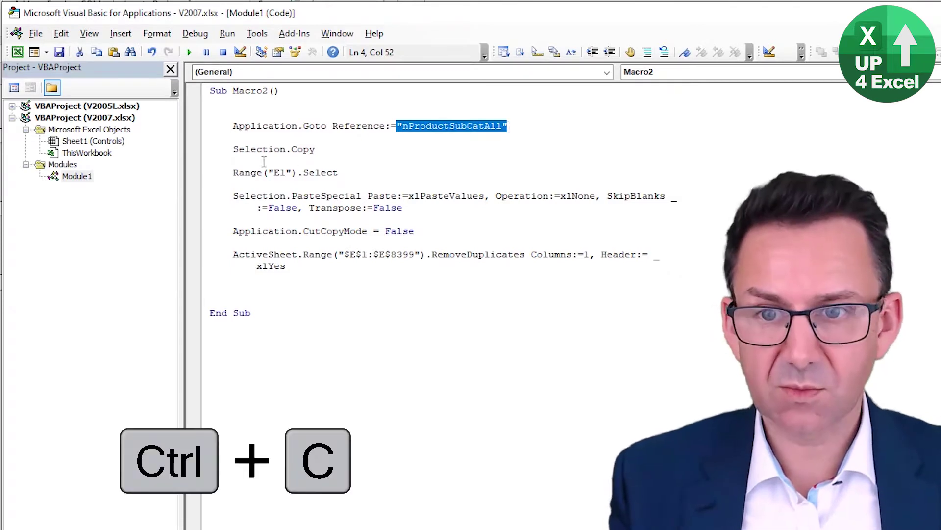
left_click_drag(235, 149, 288, 151)
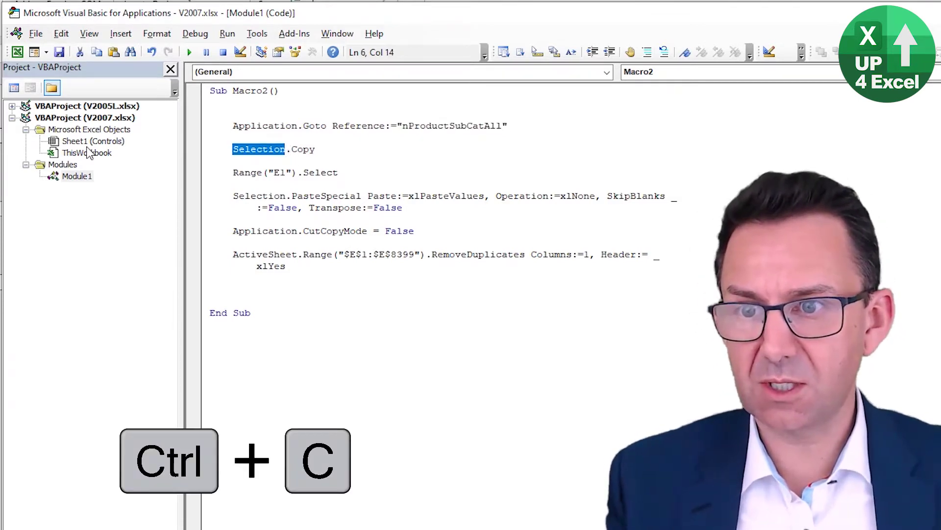
type("sheet1")
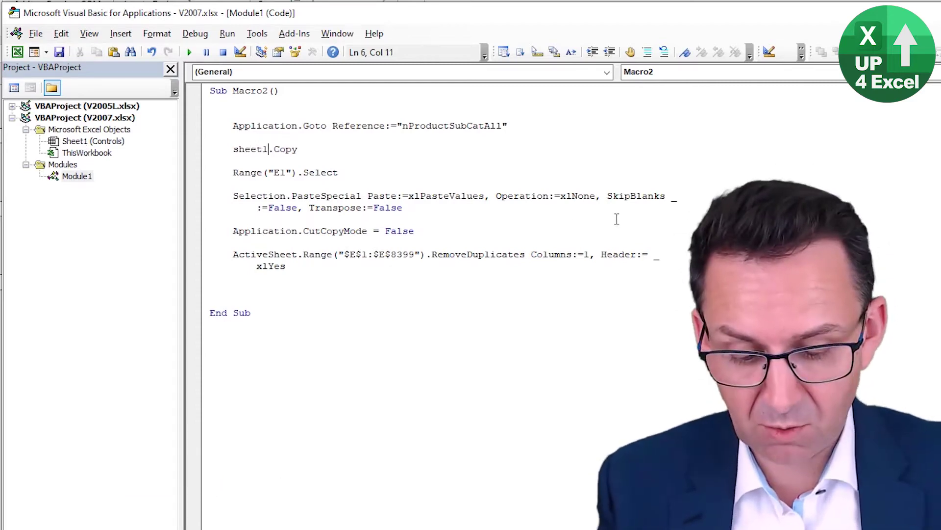
type(".range")
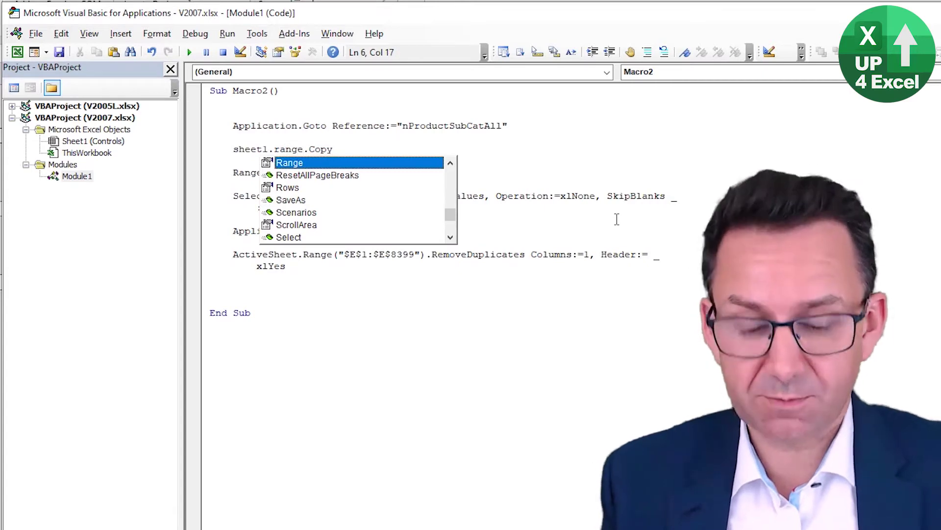
type("(")
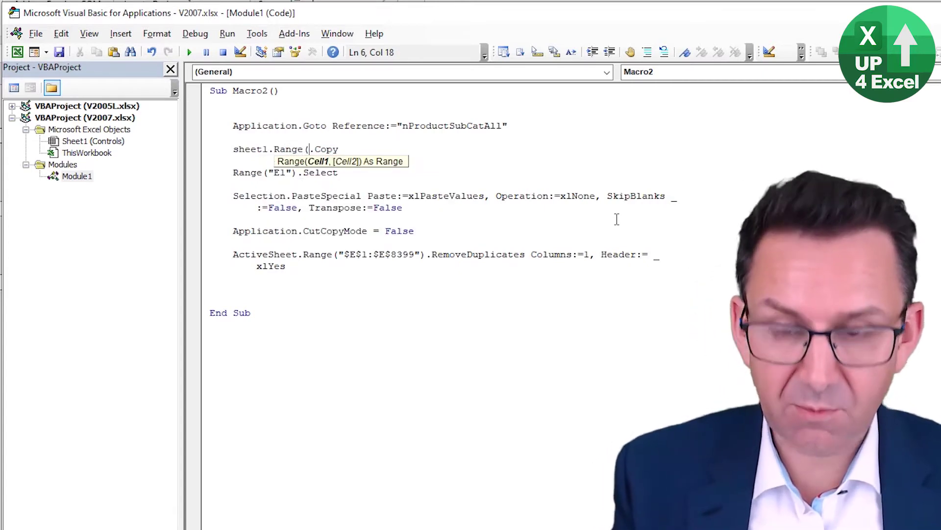
key("ctrl+v")
type(")")
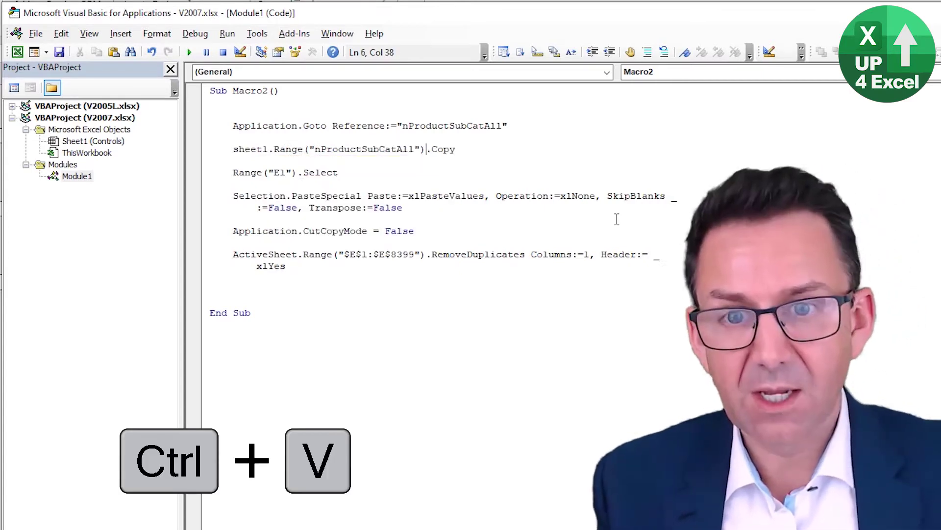
key("Down")
key("Up")
key("Up")
Step: Delete the now unneeded Application.Goto line
key("ctrl+Left")
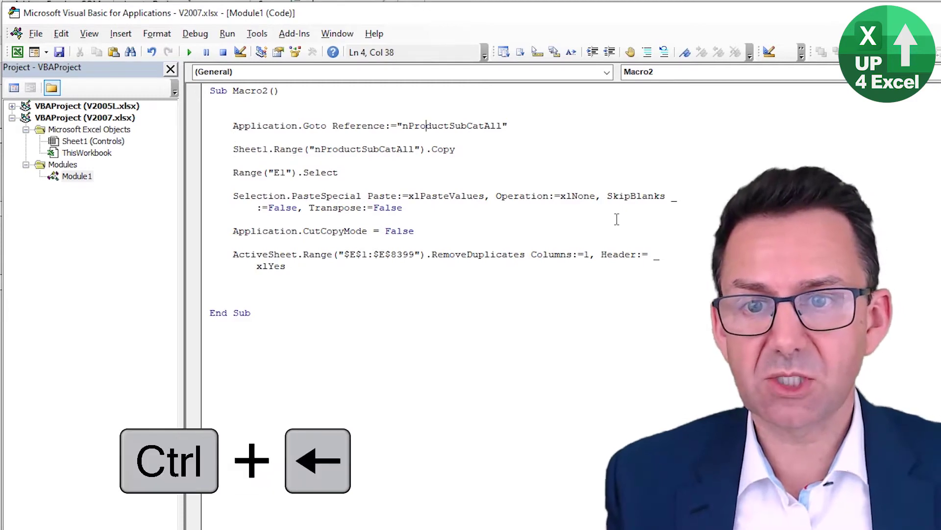
key("ctrl+Left")
key("shift+Down")
key("Delete")
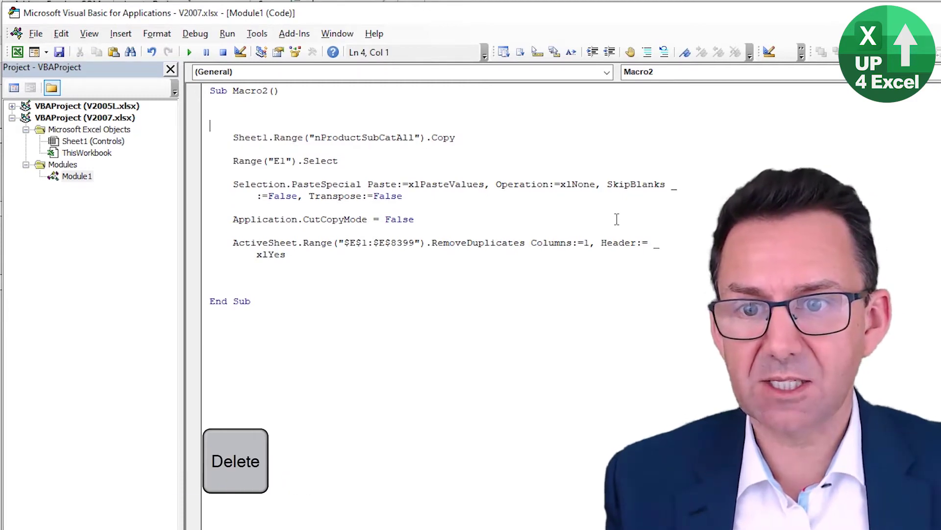
key("Down")
key("Down")
key("Down")
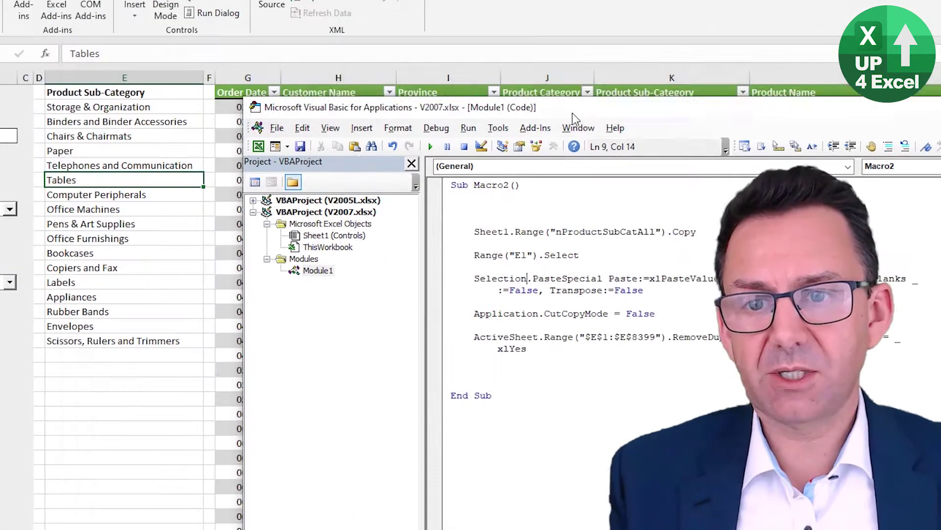
Step: Convert the sub-category list in E1:E18 into table Table5 with headers, then return to the VBA editor
mouse_move(572, 113)
left_mouse_down()
mouse_move(634, 63)
mouse_move(526, 40)
left_mouse_up()
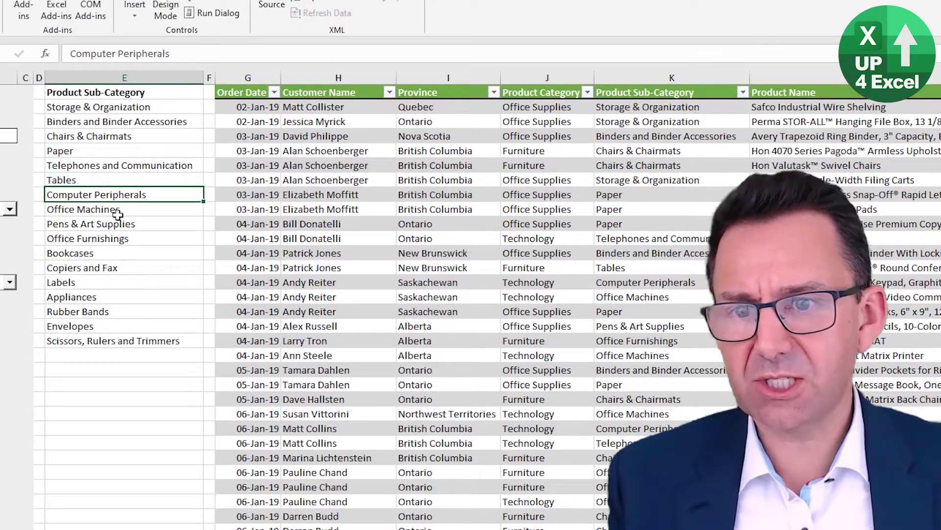
key("ctrl+t")
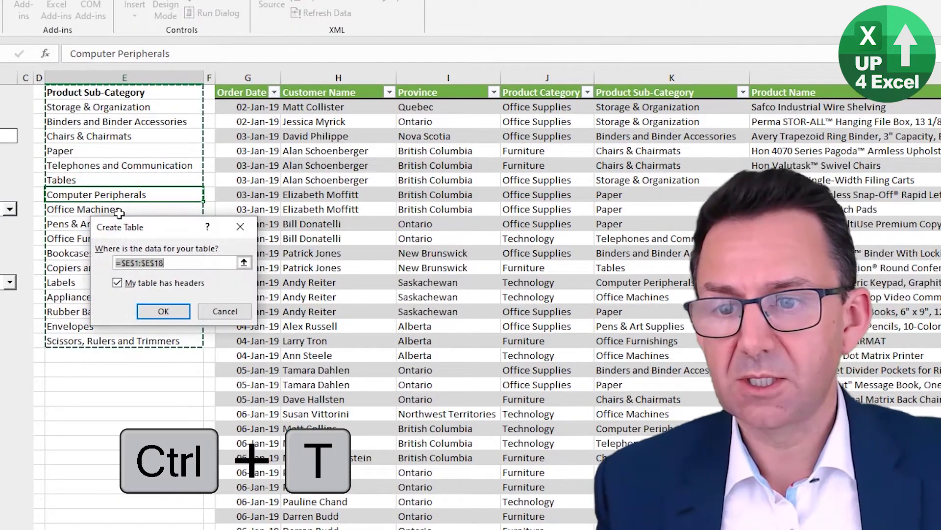
left_click(163, 311)
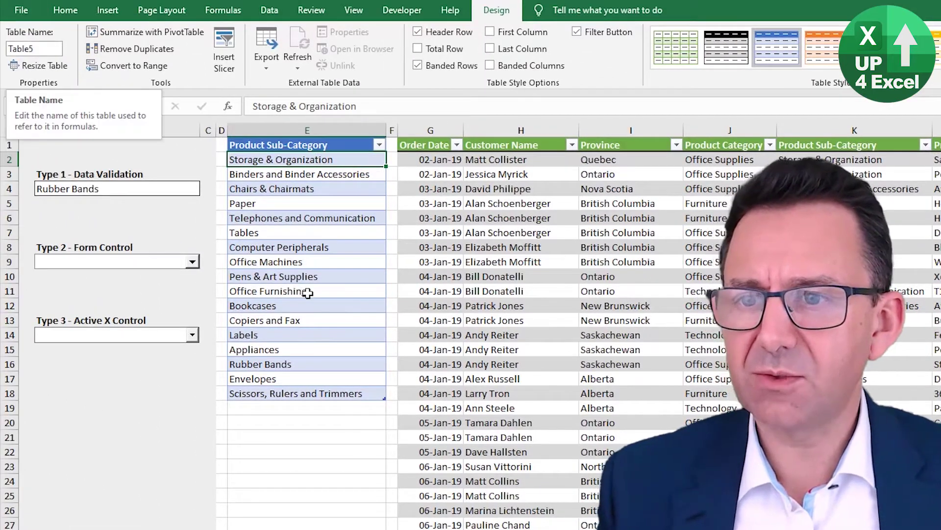
key("alt+Tab")
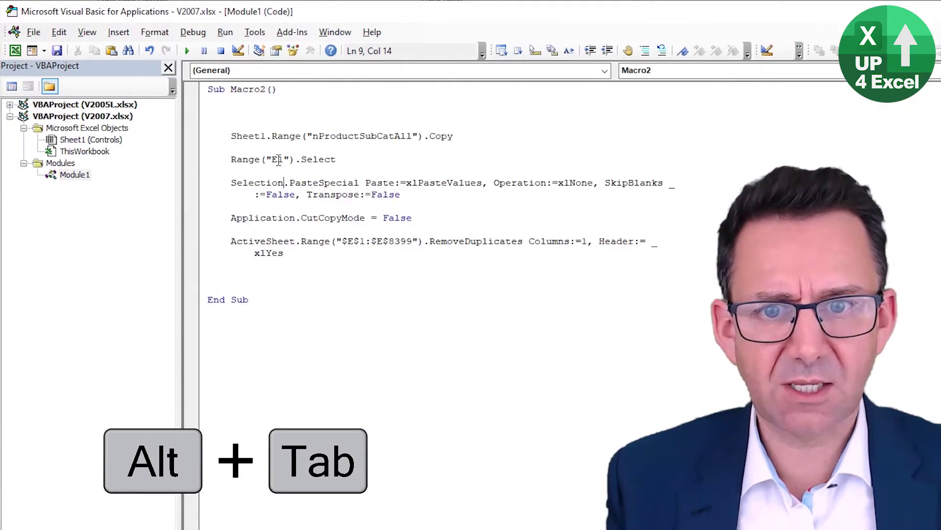
Step: Change the RemoveDuplicates range from "$E$1:$E$8399" to "$E:$E"
left_click(278, 160)
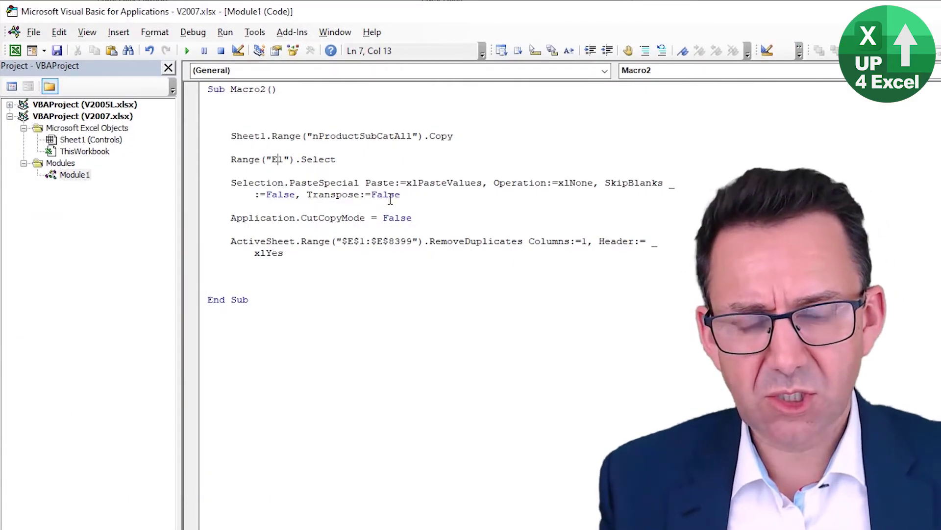
key("Down")
key("Down")
key("Down")
key("Down")
key("Down")
key("ctrl+Right")
key("ctrl+Right")
key("ctrl+Right")
key("ctrl+Right")
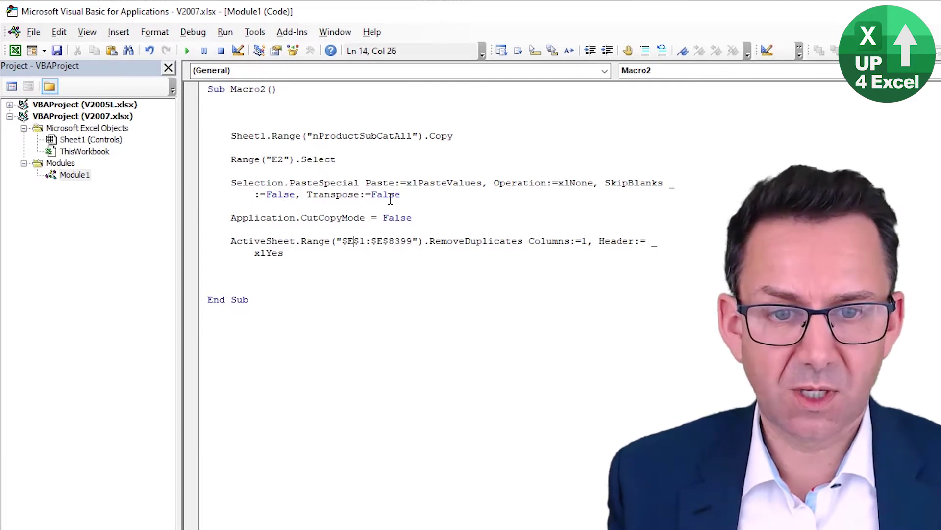
key("shift+Right")
key("shift+Right")
key("Delete")
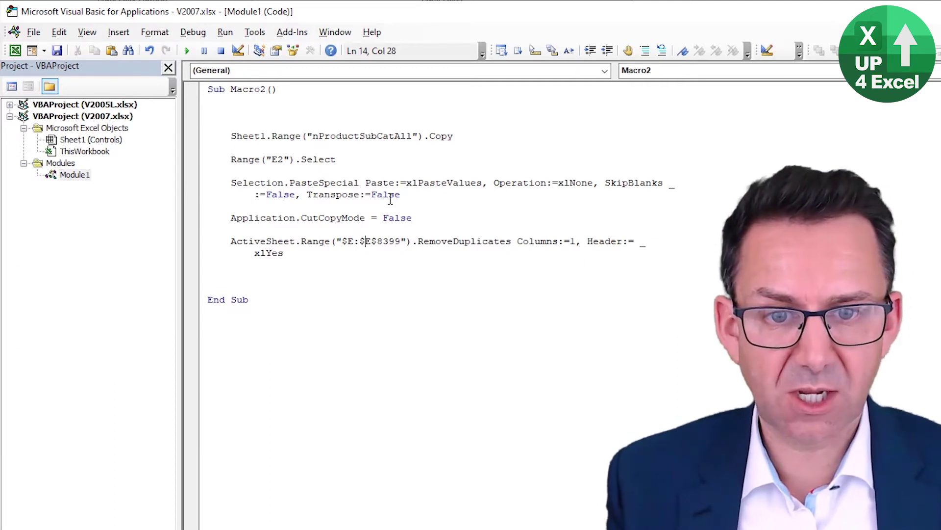
key("shift+Right")
key("shift+Right")
key("shift+Right")
key("shift+Right")
key("shift+Right")
key("Delete")
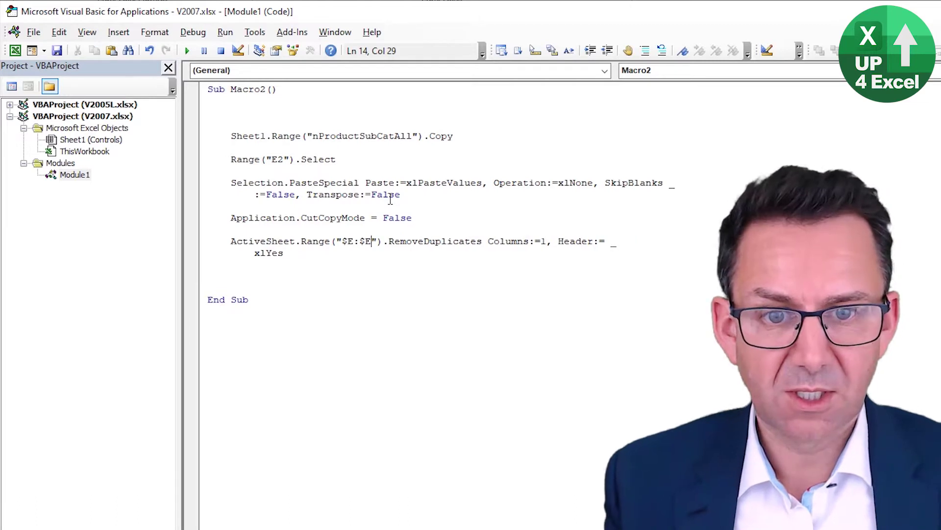
key("Down")
key("Down")
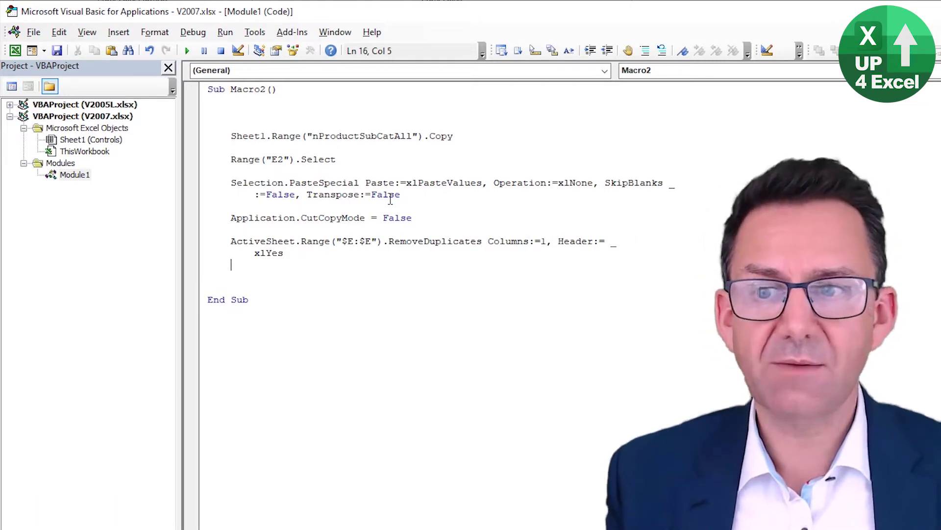
key("Up")
key("Up")
key("Up")
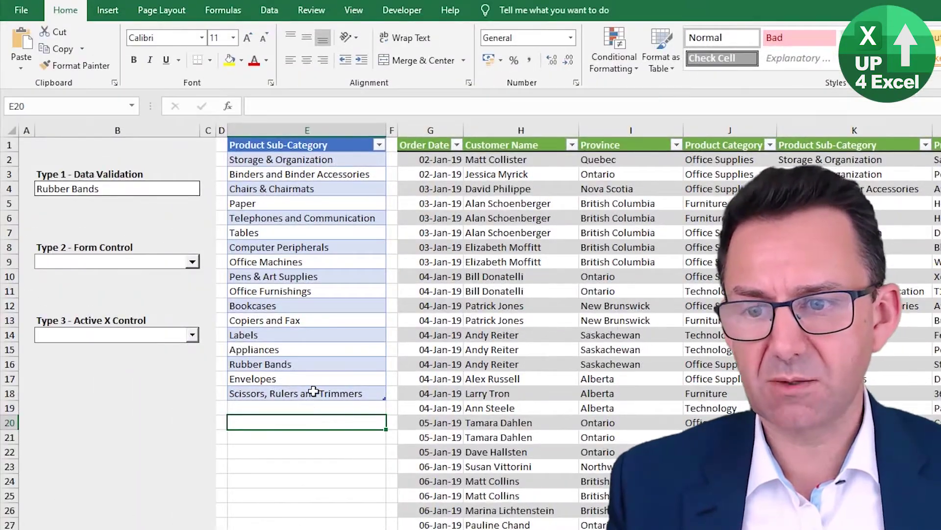
Step: Delete table rows E13 through E18 from the sub-category table
left_click(313, 392)
left_click_drag(313, 391, 309, 320)
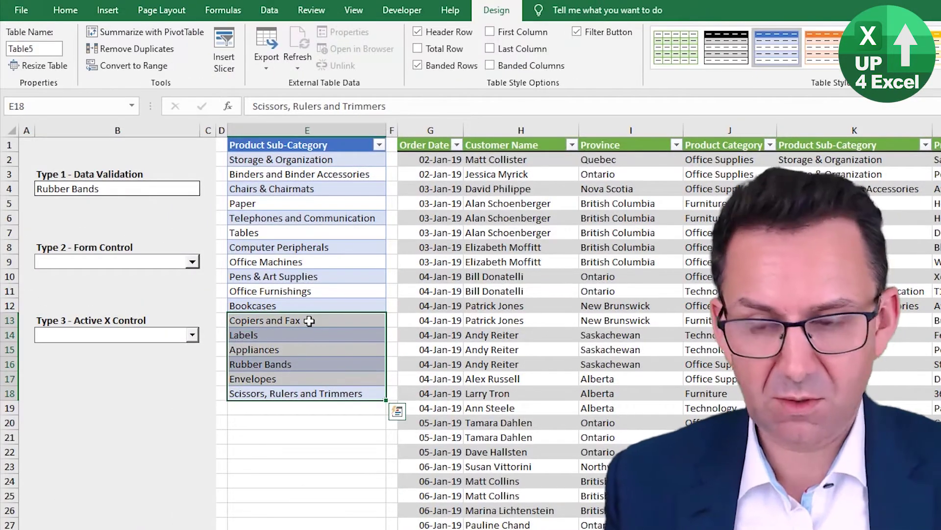
key("ctrl+minus")
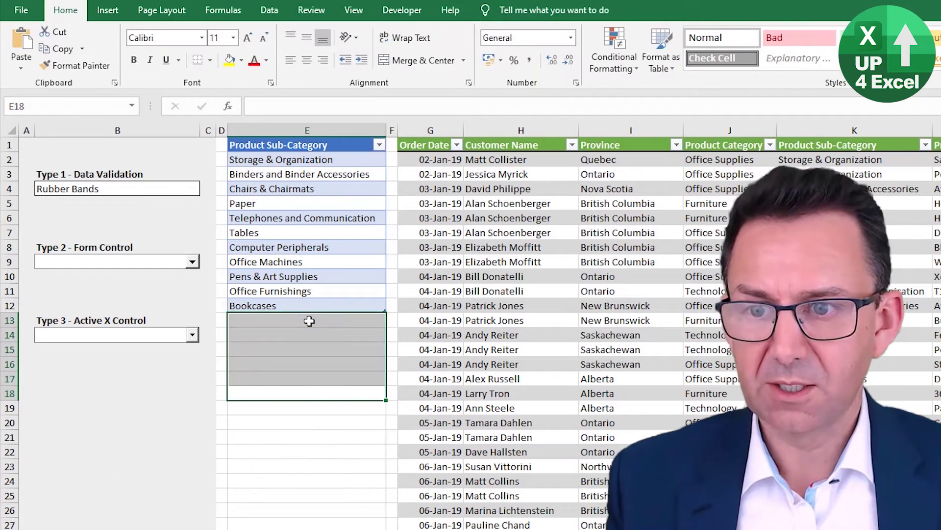
key("Up")
key("Up")
key("Up")
key("Up")
key("Up")
key("Up")
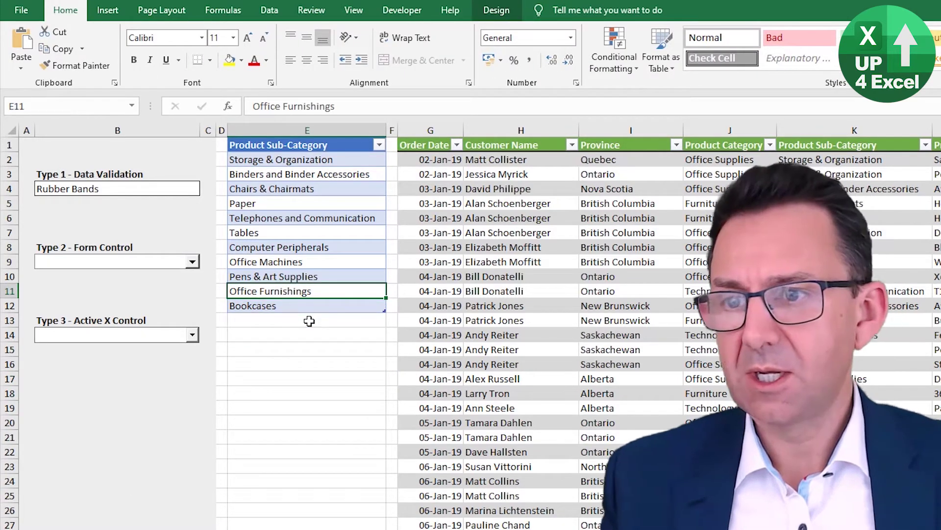
Step: Draw a form button below the drop-downs and assign it Macro2
left_click(483, 11)
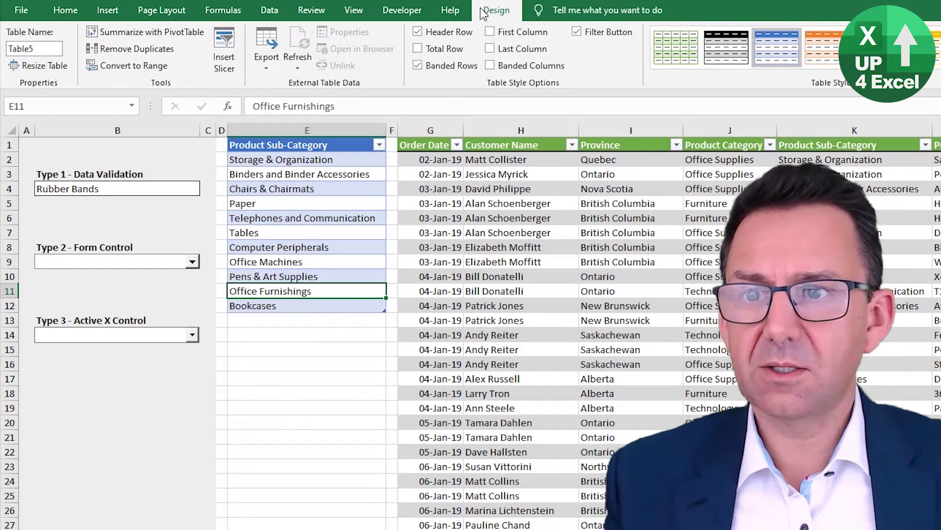
left_click(401, 11)
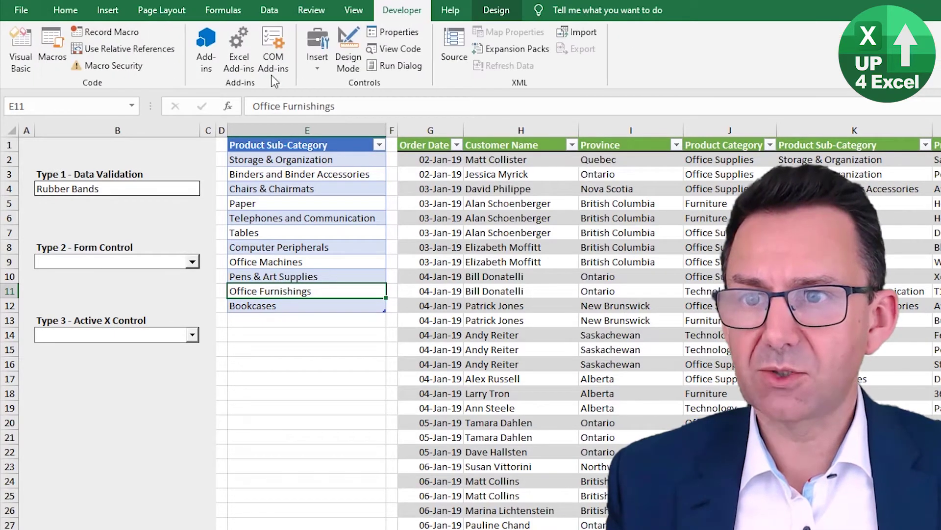
left_click(309, 70)
left_click(323, 98)
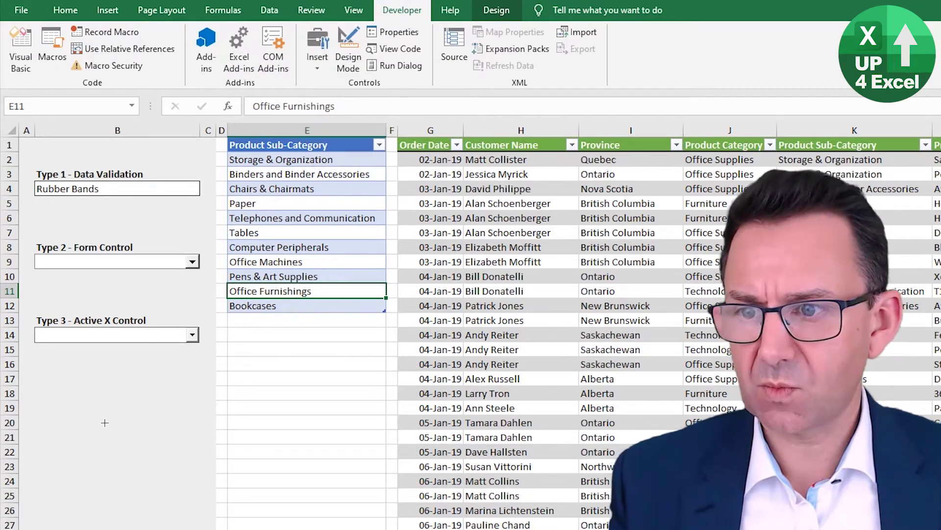
left_click_drag(69, 384, 134, 423)
left_click(262, 252)
left_click(390, 441)
left_click(185, 456)
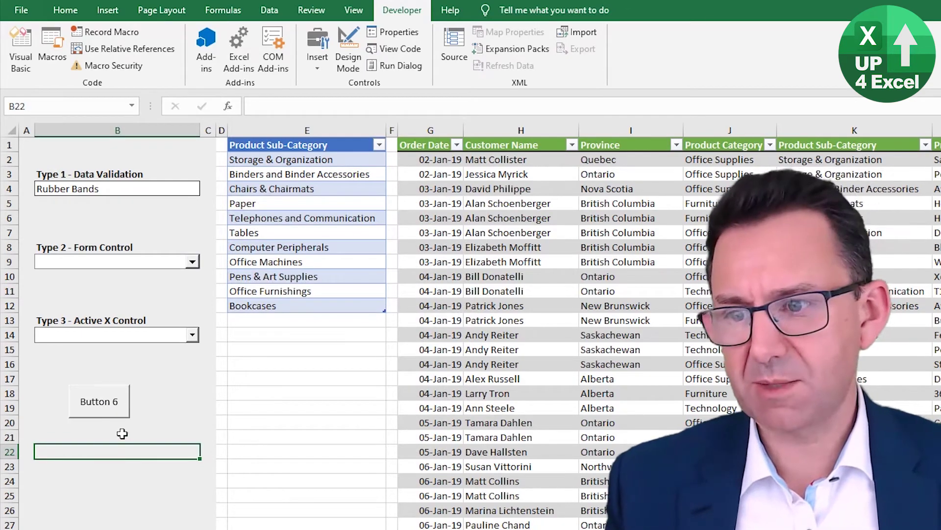
Step: Run Macro2 from Button 6, debug the run-time error 1004 line, and reset the macro
left_click(119, 414)
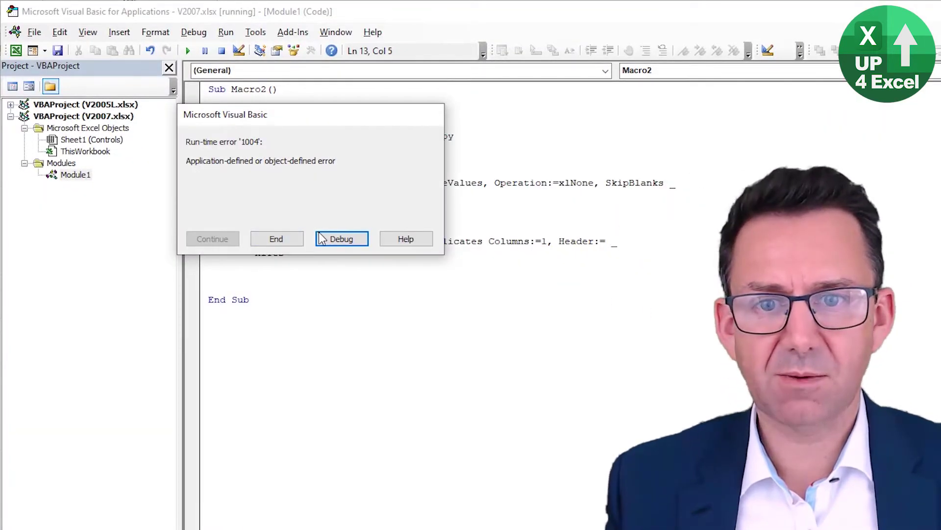
left_click(322, 238)
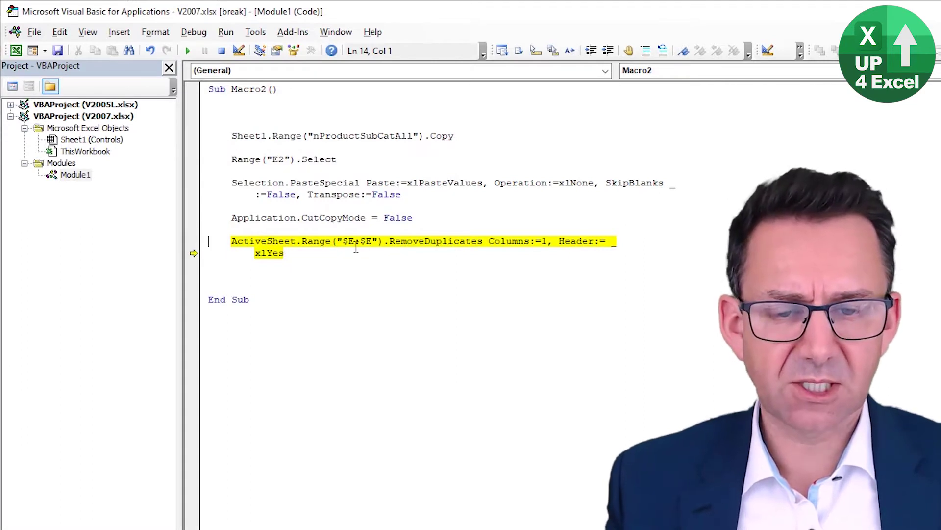
type("1")
key("Right")
key("Right")
key("Right")
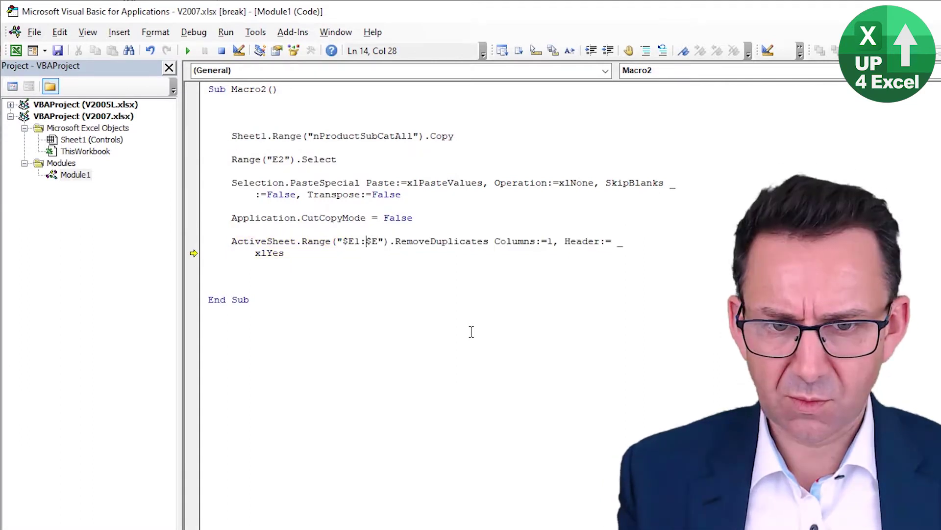
key("Left")
key("BackSpace")
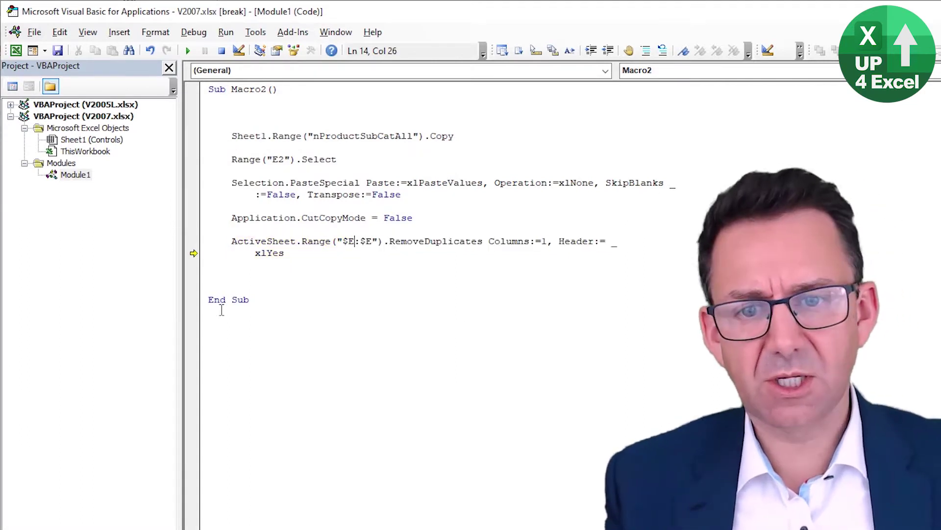
left_click(221, 50)
Step: Select column E on the sheet, then select E2, the first list entry
left_click(134, 300)
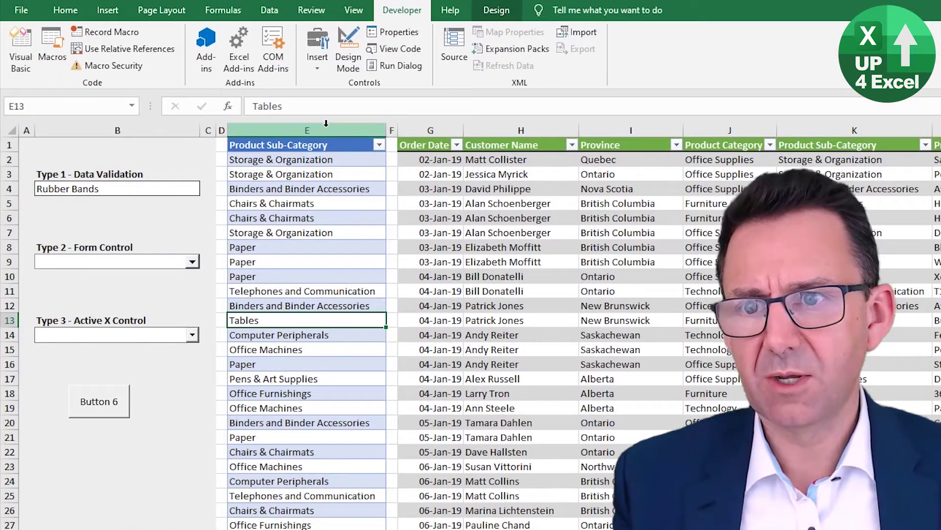
key("BackSpace")
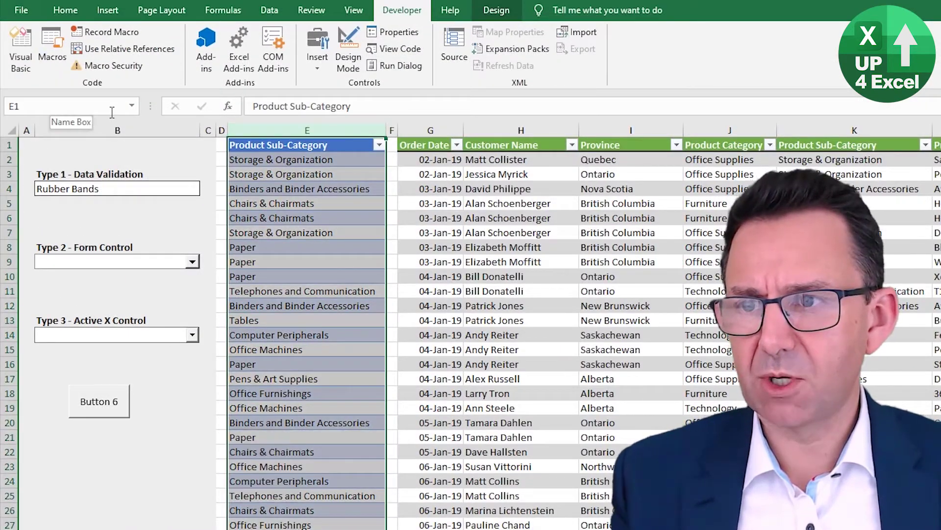
left_click(282, 159)
Step: Name the sub-category cells from E2 down to the list end nProductSubCatList
key("ctrl+shift+Down")
key("shift+Up")
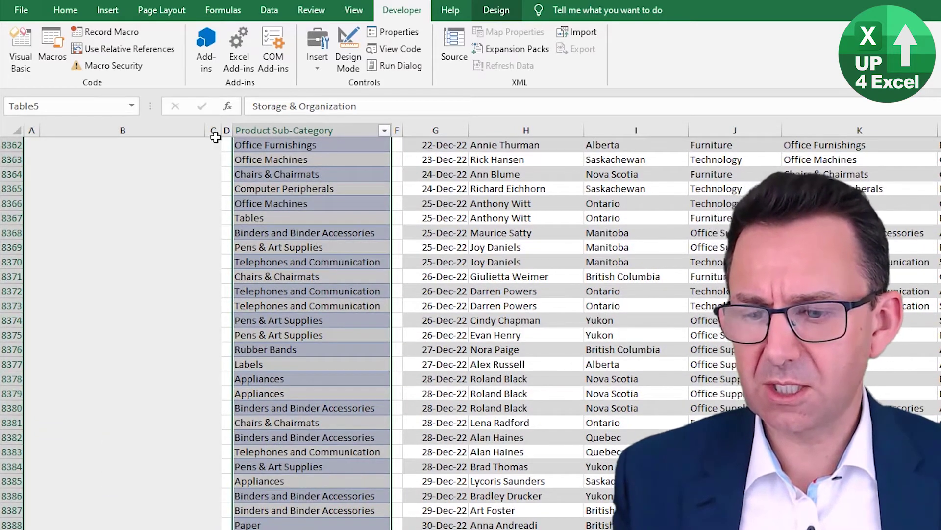
left_click(63, 112)
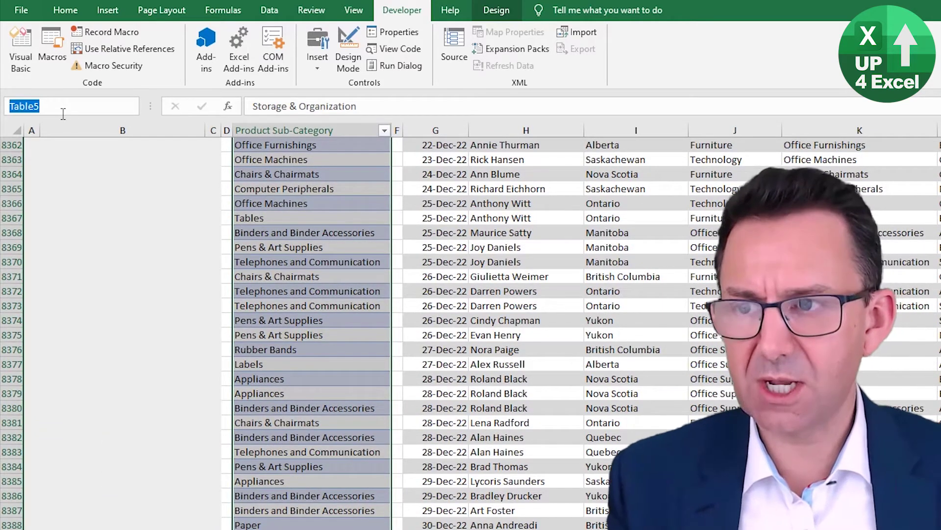
type("nProductSubCatList")
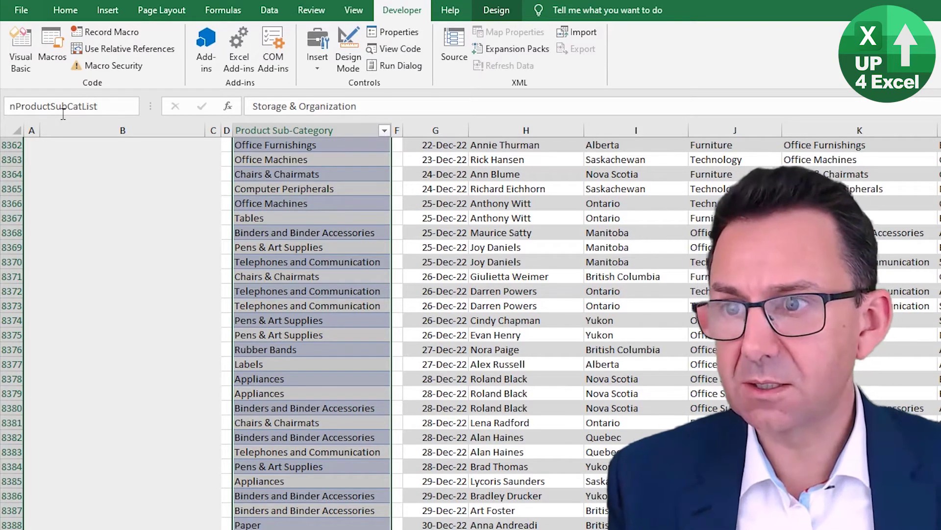
key("Return")
Step: Check the defined names list and select the whole Table5 table
left_click(132, 107)
scroll(105, 126, "up", 1)
left_click(23, 167)
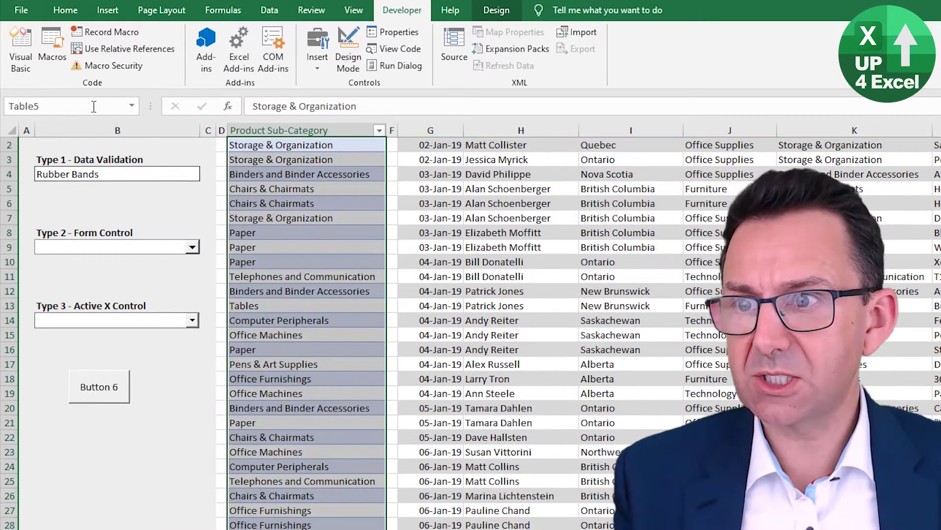
left_click(131, 107)
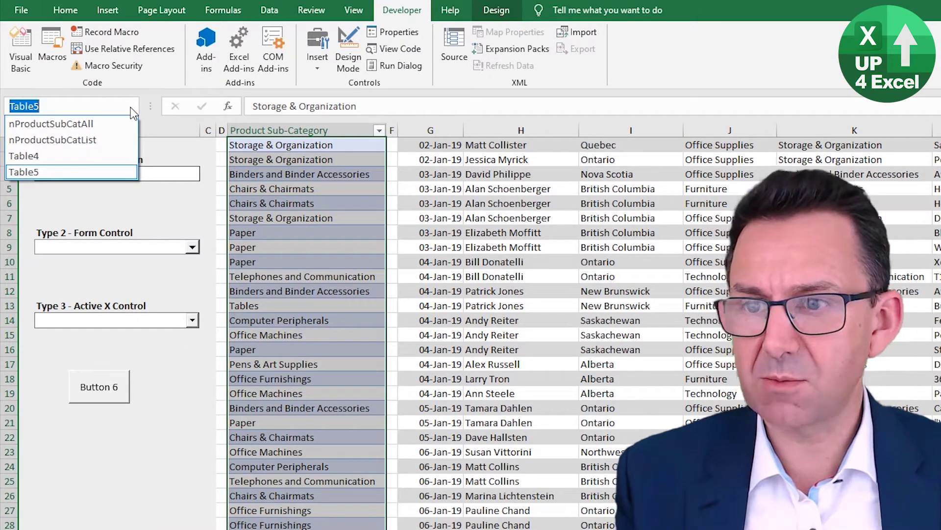
left_click(130, 106)
left_click(342, 188)
Step: Replace the $E:$E reference in Macro2's RemoveDuplicates line with Table5
key("alt+Tab")
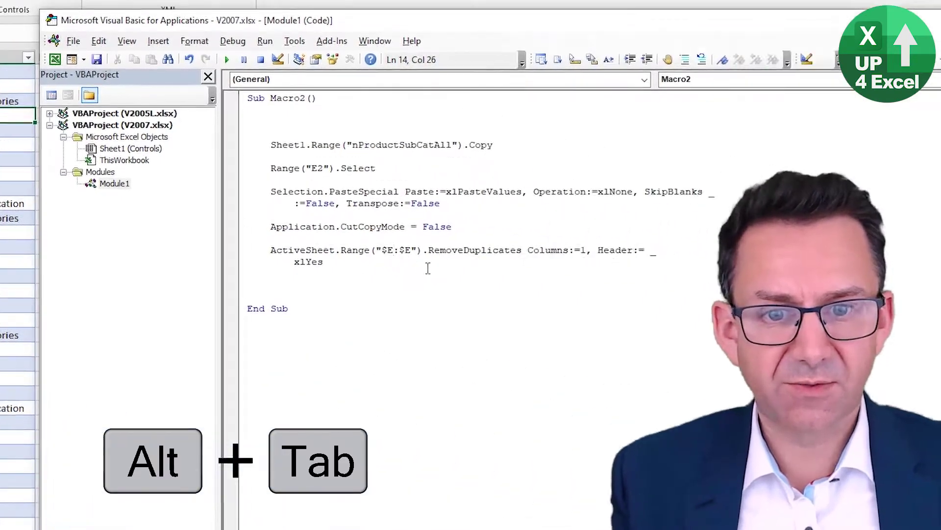
key("ctrl+shift+Left")
key("ctrl+shift+Left")
key("ctrl+shift+Left")
type("Table")
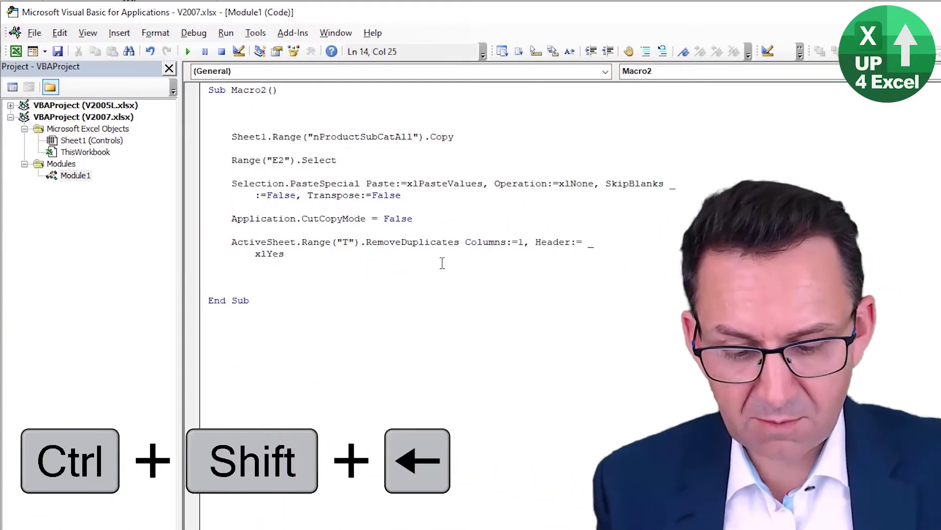
type("5")
key("Down")
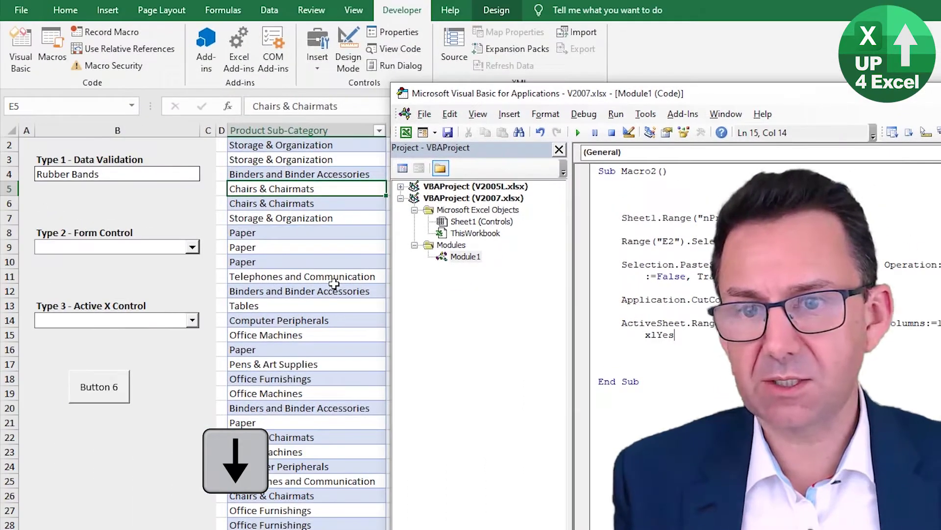
Step: Run Macro2 twice from Button 6 and check the refreshed list
left_click(353, 291)
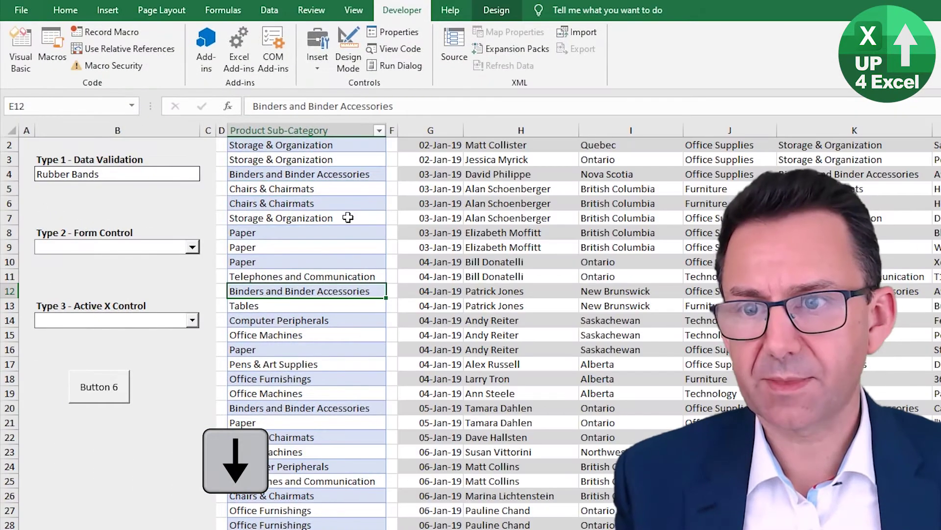
left_click(96, 398)
left_click(293, 321)
scroll(315, 396, "up", 1)
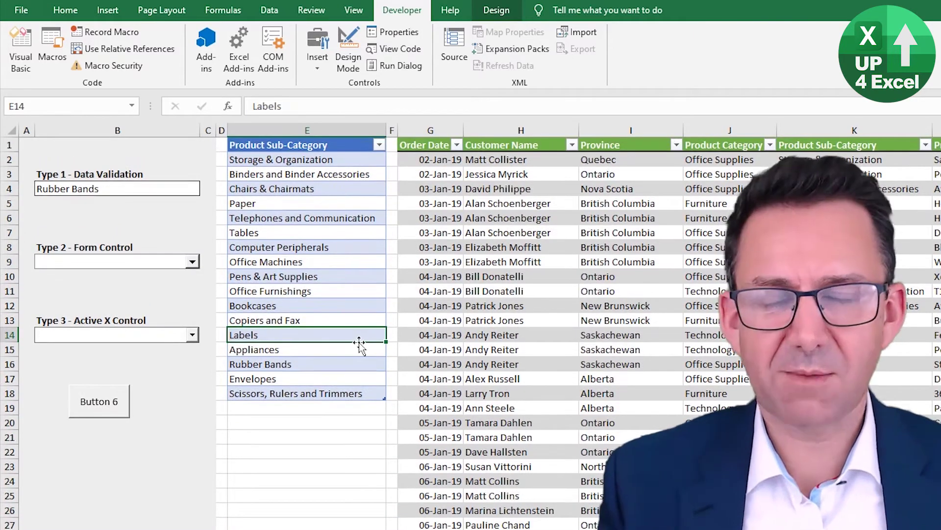
left_click(106, 400)
Step: Delete the last table rows, then rerun Macro2 to rebuild the unique sub-category list
left_click(281, 393)
key("shift+Up")
key("shift+Up")
key("shift+Up")
key("shift+Up")
key("shift+Up")
key("shift+Up")
key("shift+Up")
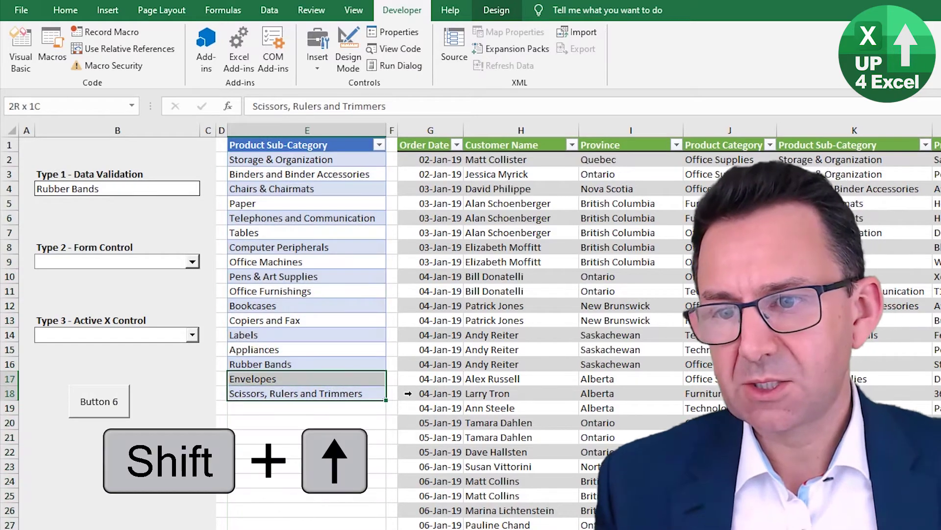
key("shift+Up")
key("shift+Up")
key("ctrl+minus")
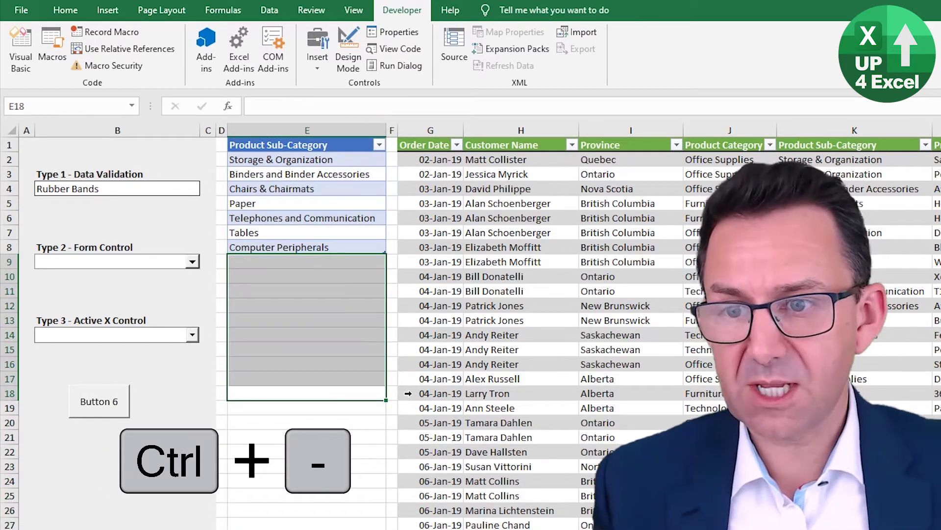
key("Down")
key("Down")
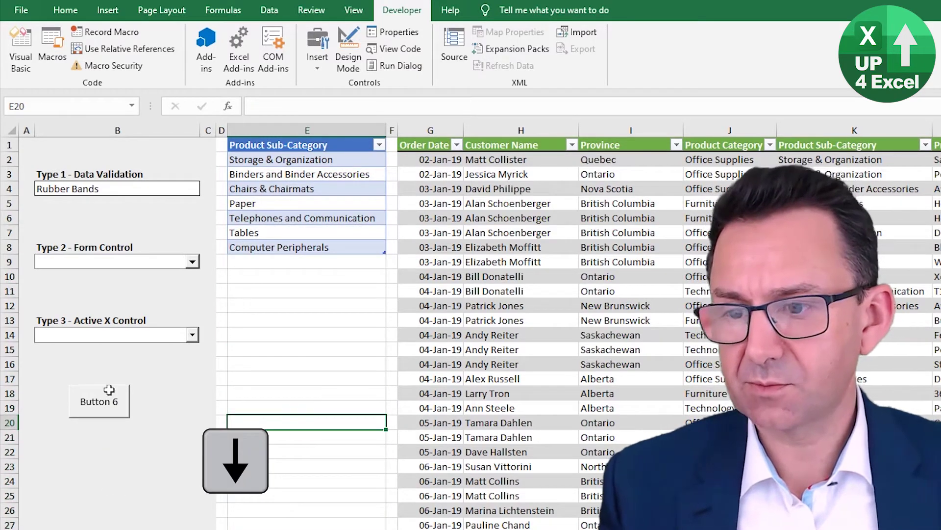
left_click(100, 414)
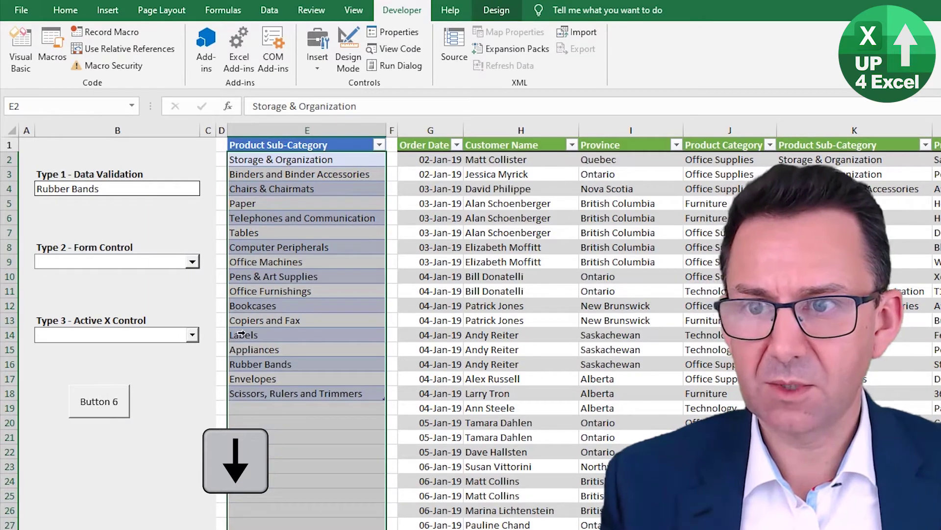
left_click(345, 319)
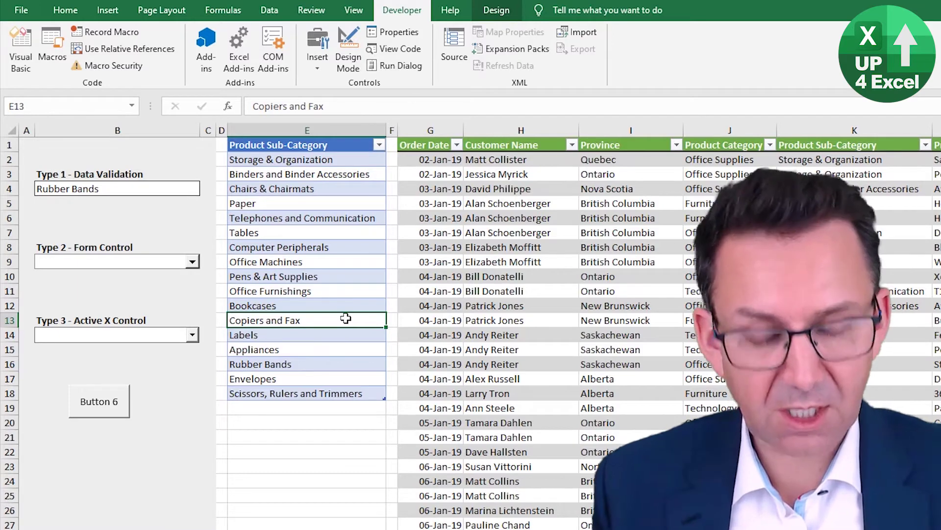
Step: Point Macro2's RemoveDuplicates at nProductSubCatList instead of Table5, then run the macro
key("alt+F11")
left_click_drag(385, 253, 380, 242)
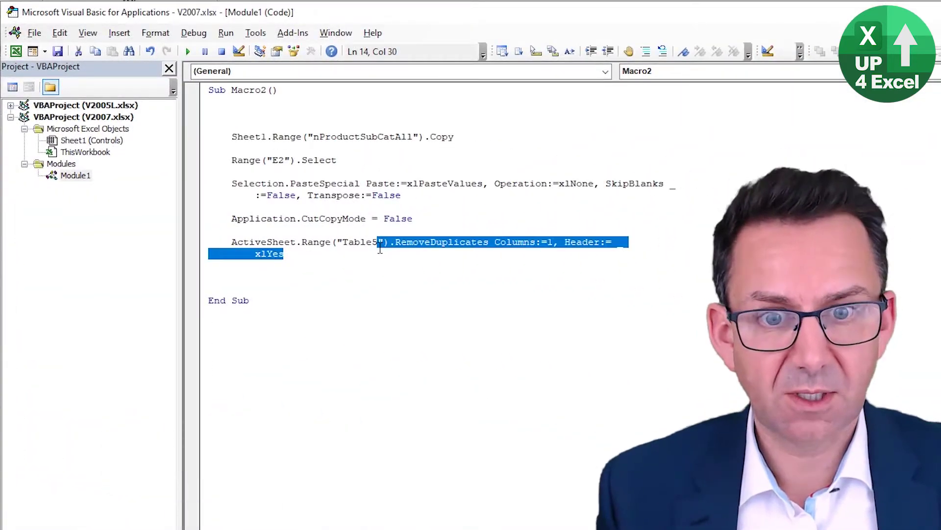
left_click(380, 242)
key("ctrl+shift+Left")
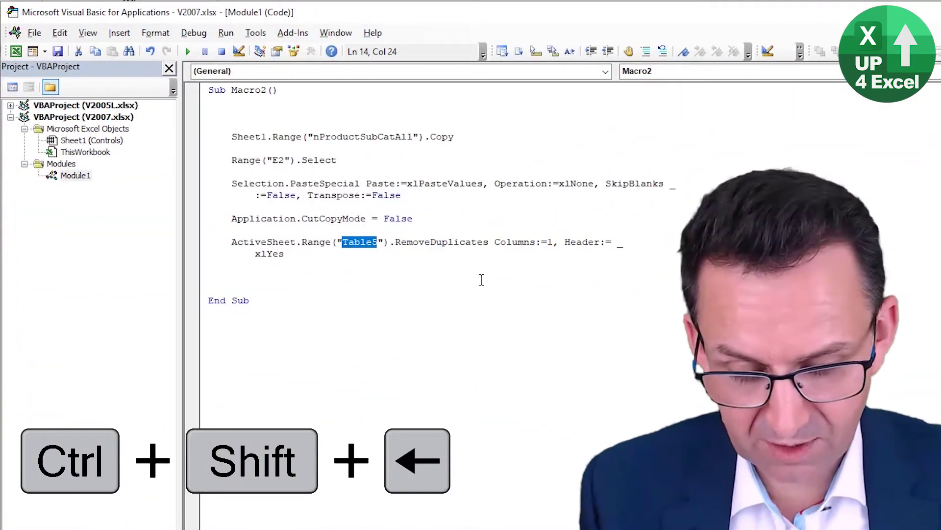
type("nPr")
key("Up")
key("Up")
key("Up")
key("Up")
key("Up")
key("Up")
key("Up")
key("Up")
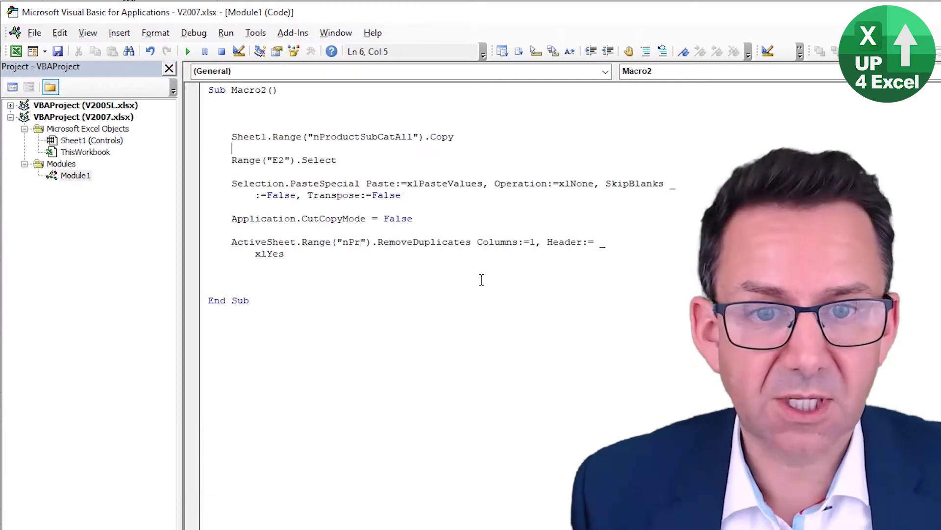
key("Up")
key("ctrl+Right")
key("ctrl+Right")
key("ctrl+Right")
key("ctrl+Right")
key("ctrl+shift+Right")
key("ctrl+c")
key("Down")
key("Down")
key("Down")
key("Down")
key("Down")
key("Down")
key("ctrl+shift+Left")
key("ctrl+v")
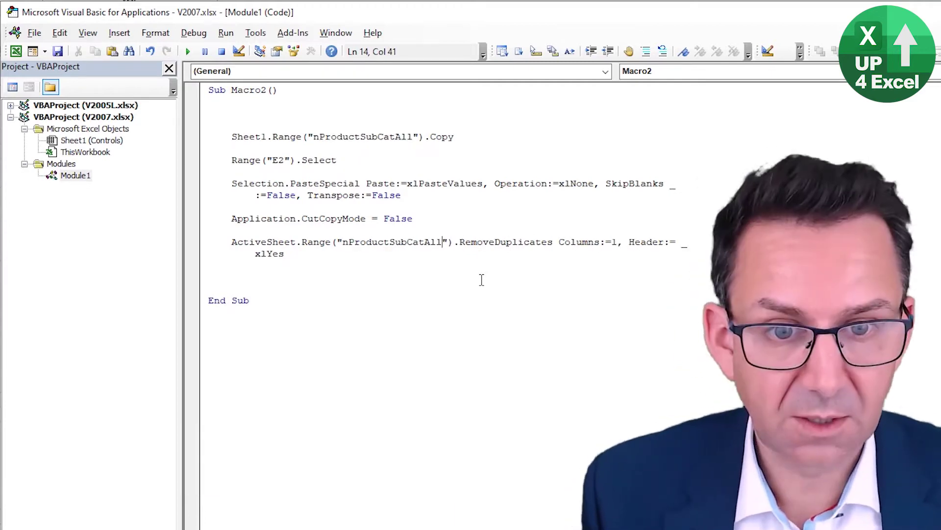
key("shift+Left")
key("shift+Left")
key("shift+Left")
type("List")
key("Down")
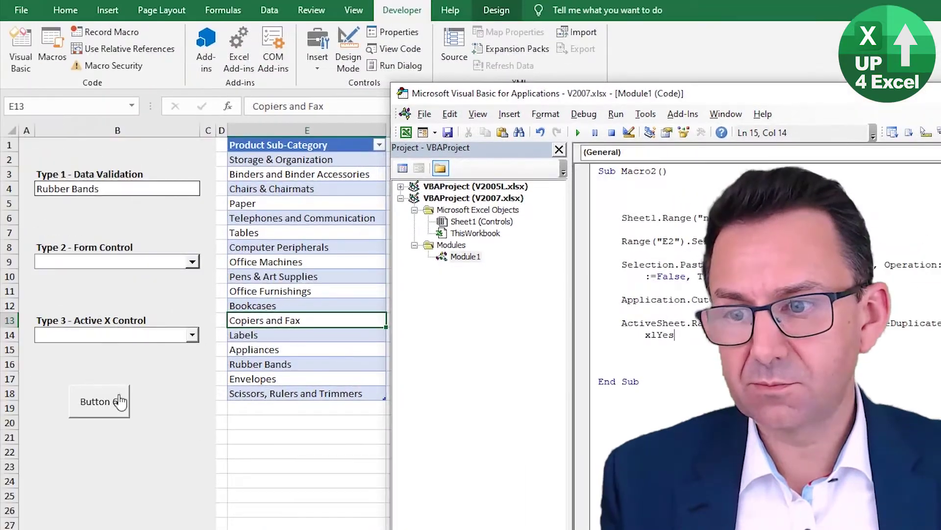
left_click(114, 407)
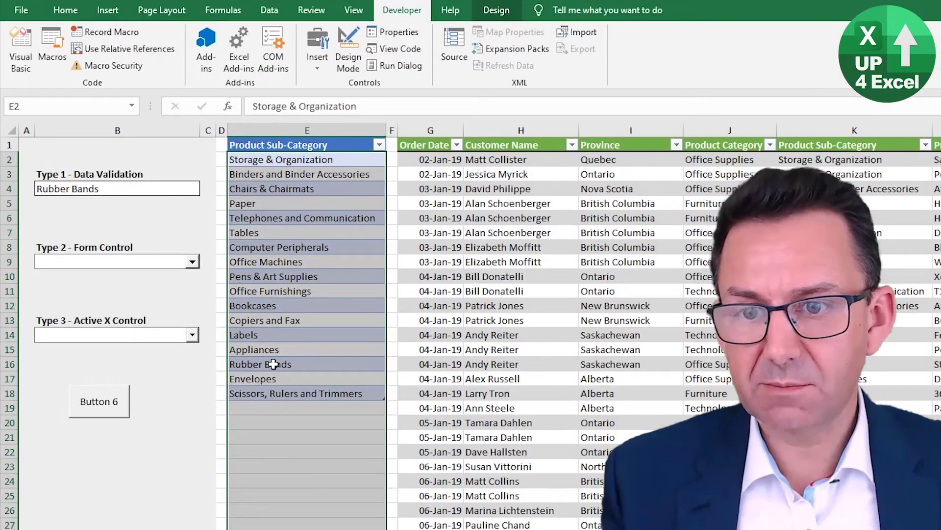
key("alt+Tab")
Step: Replace Selection. with Range("E2"). so values paste directly into E2
left_click_drag(420, 137, 301, 137)
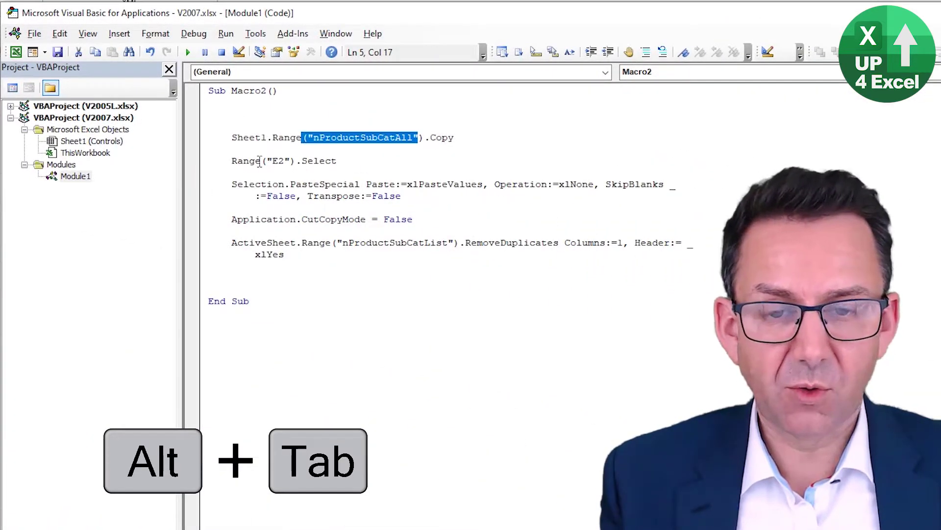
left_click(229, 160)
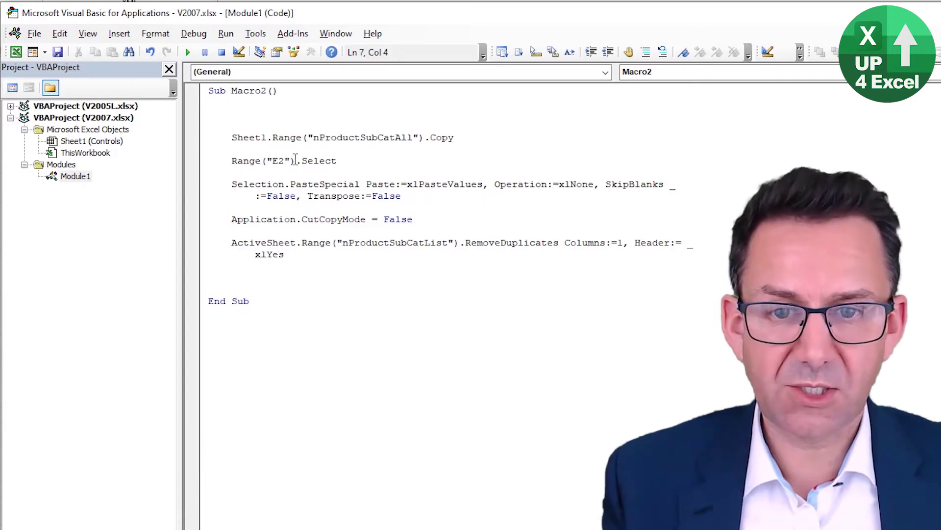
left_click_drag(302, 162, 231, 163)
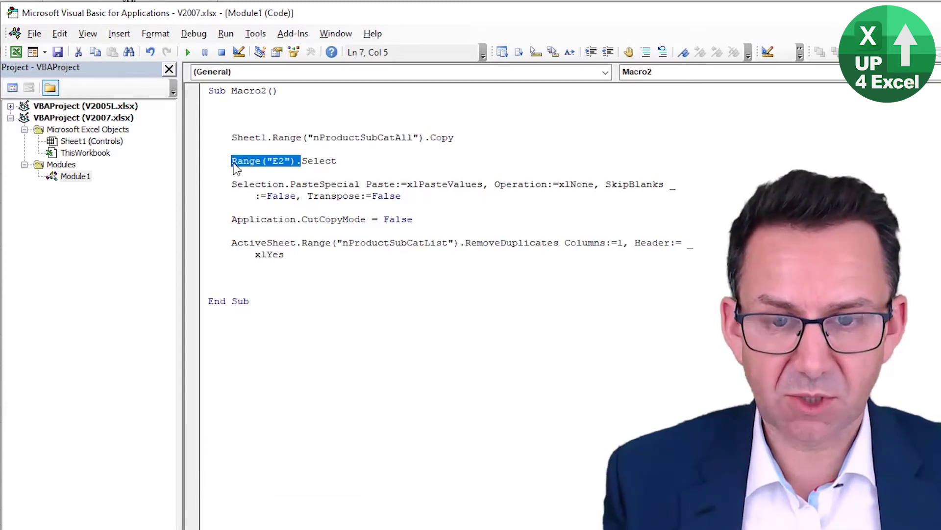
key("ctrl+c")
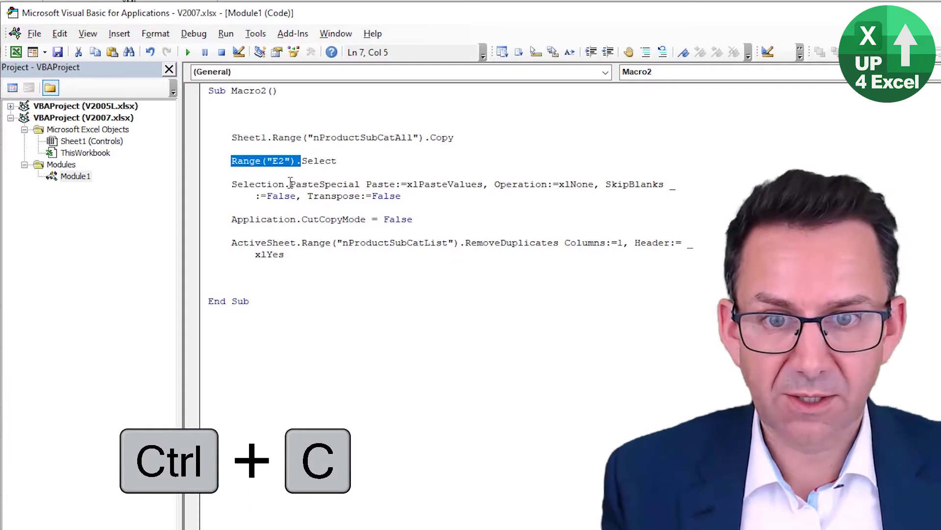
left_click_drag(290, 184, 230, 181)
key("ctrl+v")
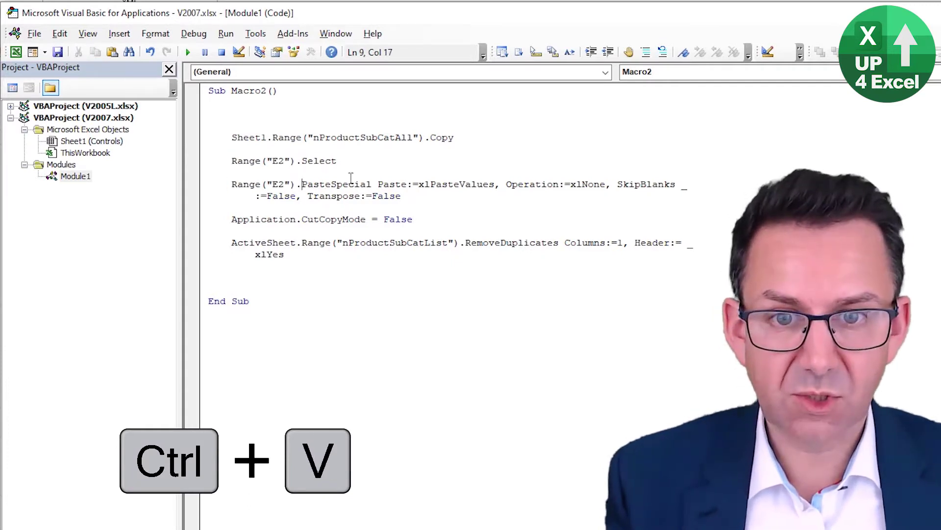
Step: Delete the Range("E2").Select line and the leftover blank lines
left_click_drag(359, 160, 229, 160)
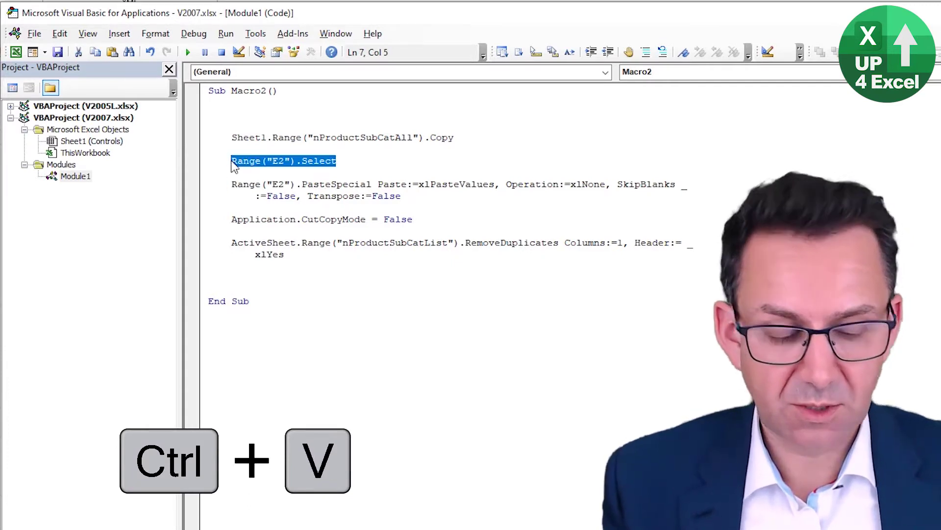
left_click(646, 52)
key("alt+Tab")
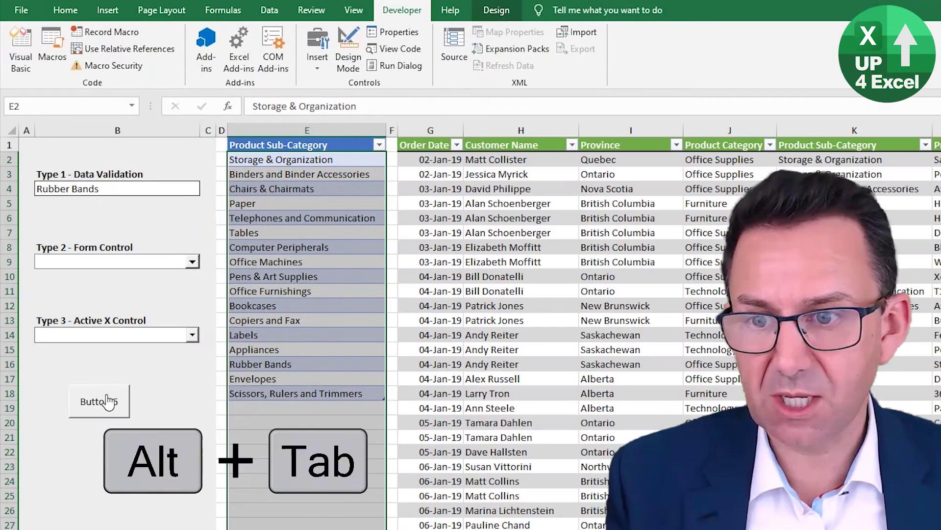
key("alt+Tab")
key("ctrl+Left")
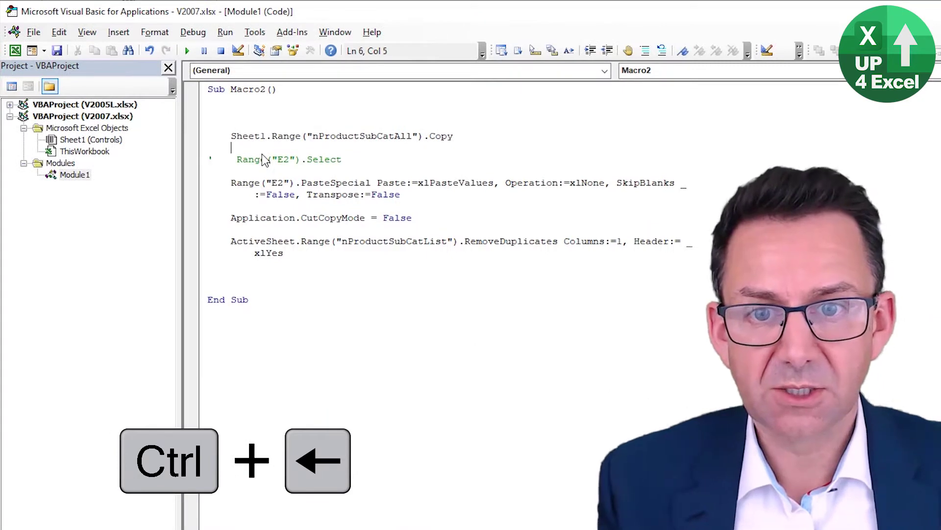
key("Down")
key("Home")
key("shift+Down")
key("Delete")
key("BackSpace")
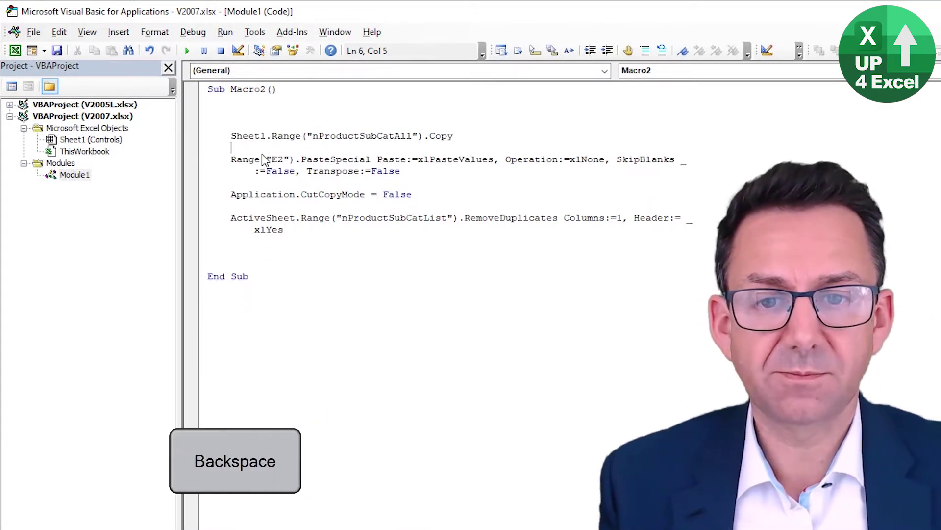
key("BackSpace")
left_click_drag(411, 195, 203, 195)
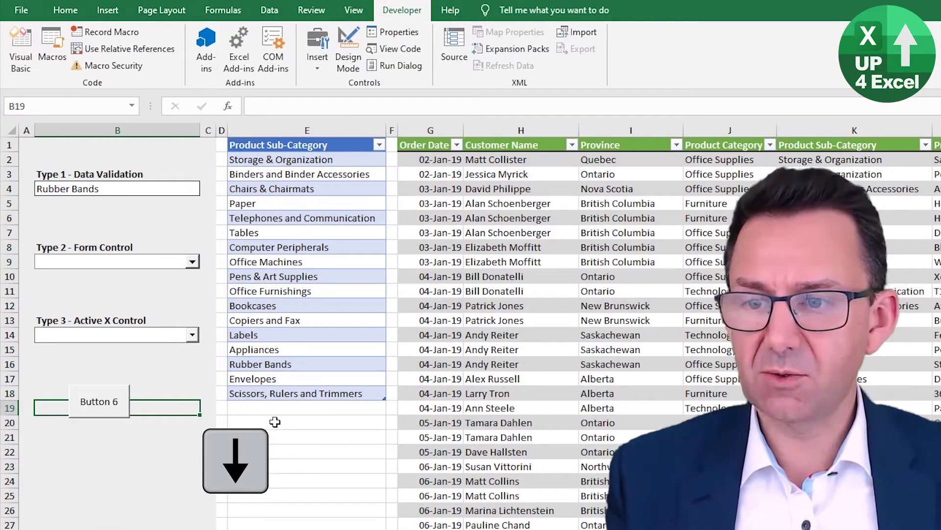
Step: Rename the Button 6 label to 'Refresh Lists'
right_click(103, 410)
left_click(132, 469)
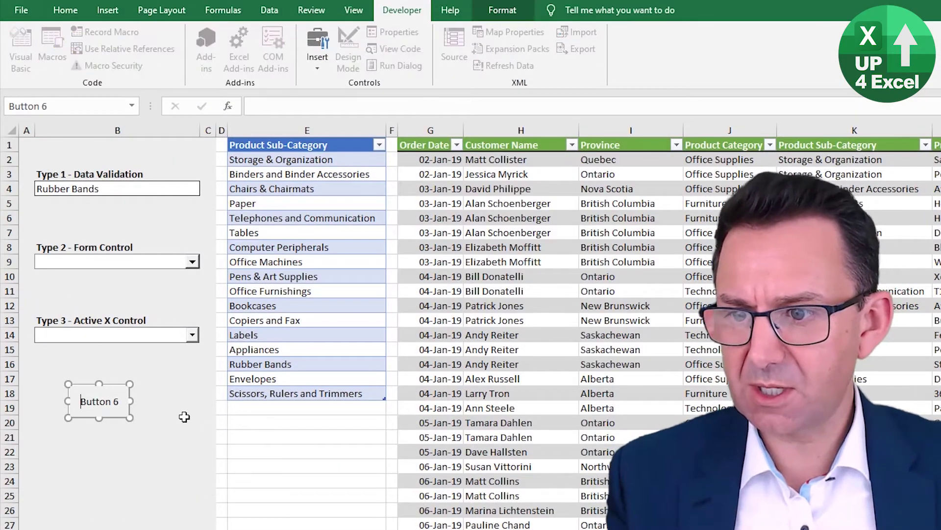
key("ctrl+shift+Right")
type("refresh")
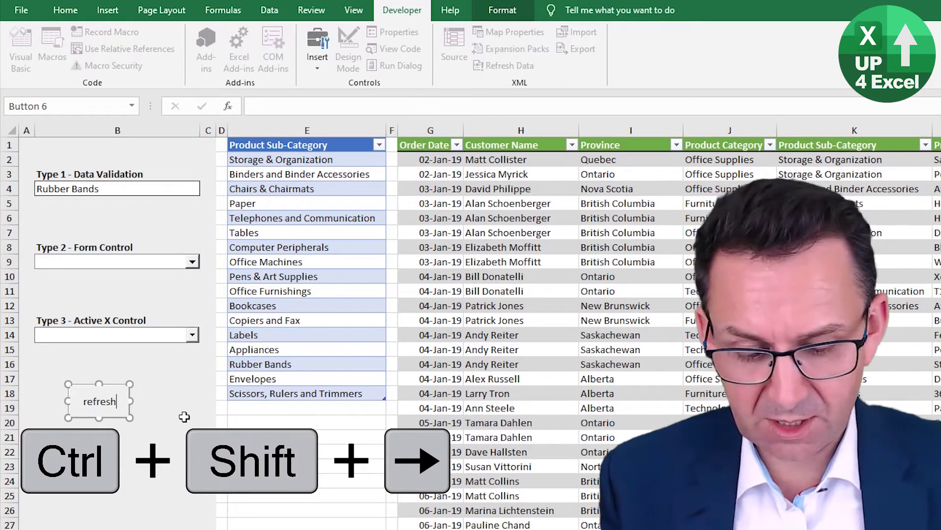
type(" Lists")
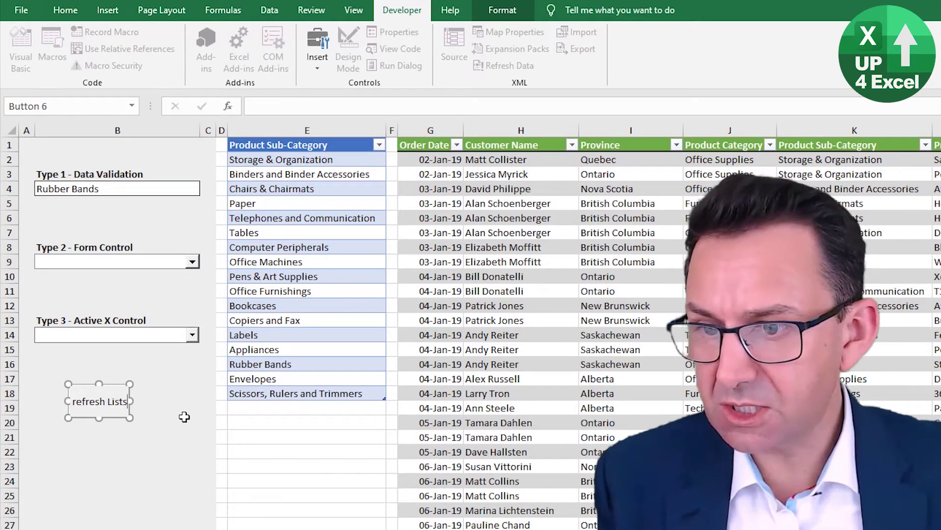
key("ctrl+Left")
key("ctrl+Left")
key("Delete")
type("R")
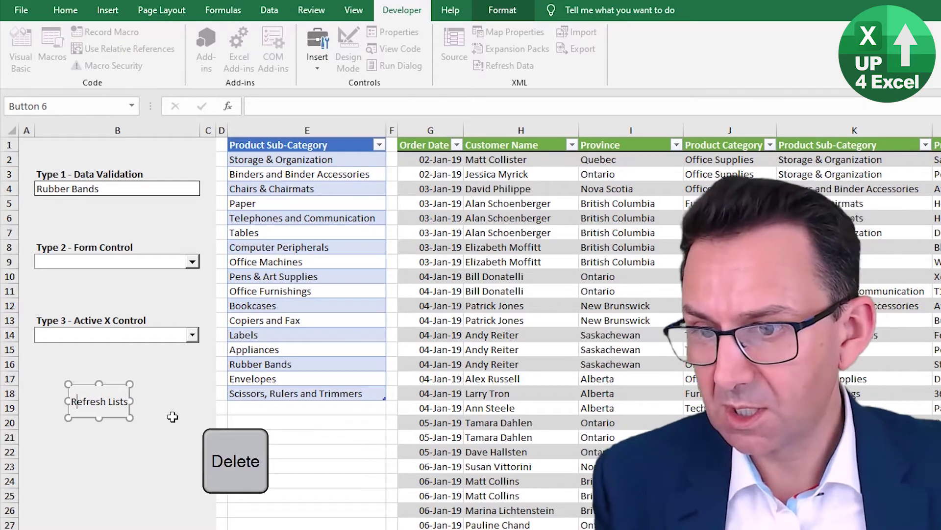
Step: Widen the Refresh Lists button, move it to row 1, and insert cells at B3
left_click_drag(66, 417, 34, 356)
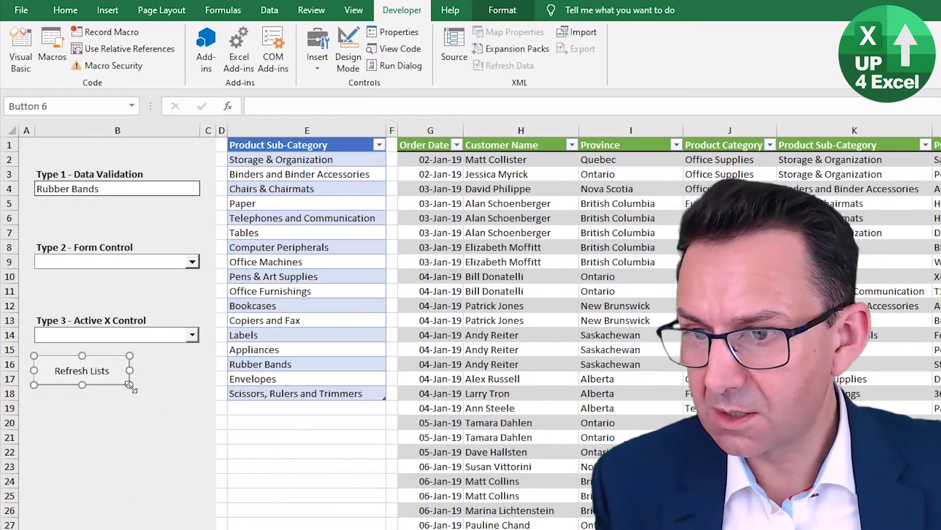
left_click_drag(130, 385, 199, 384)
left_click_drag(126, 387, 134, 151)
left_click(93, 174)
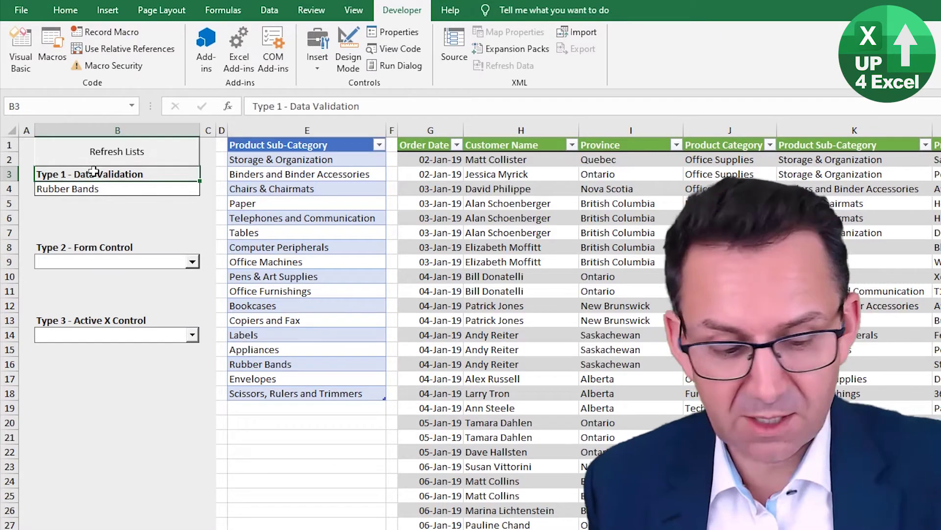
key("ctrl+shift+equal")
Step: Shift column B cells down one row and make the Refresh Lists button text bold blue
key("Return")
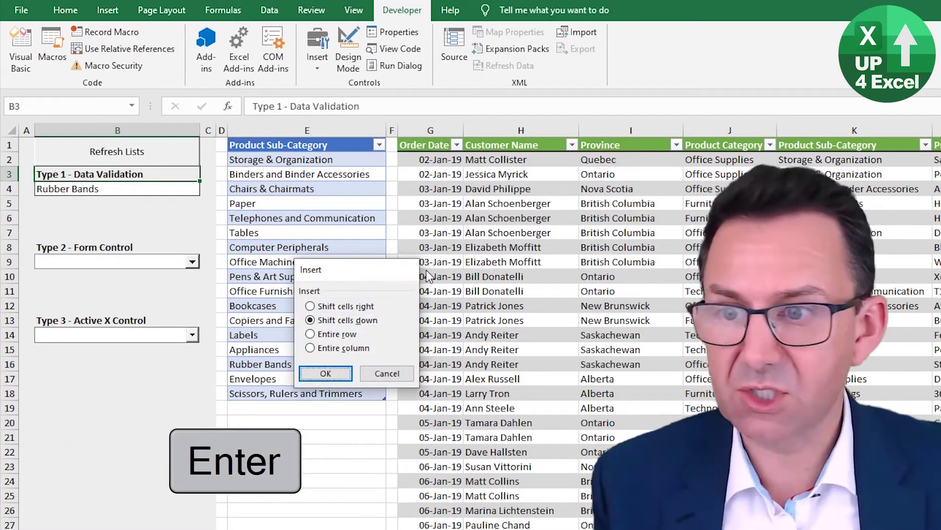
right_click(152, 156)
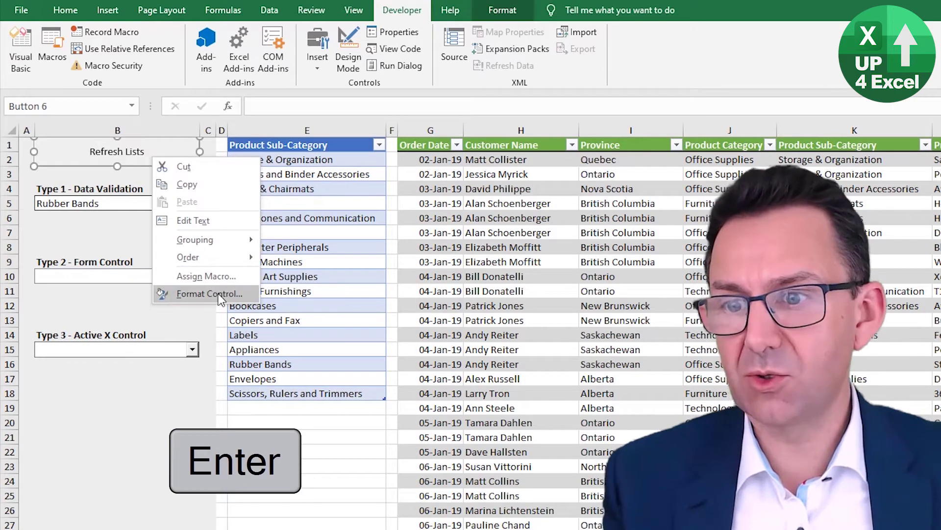
left_click(202, 295)
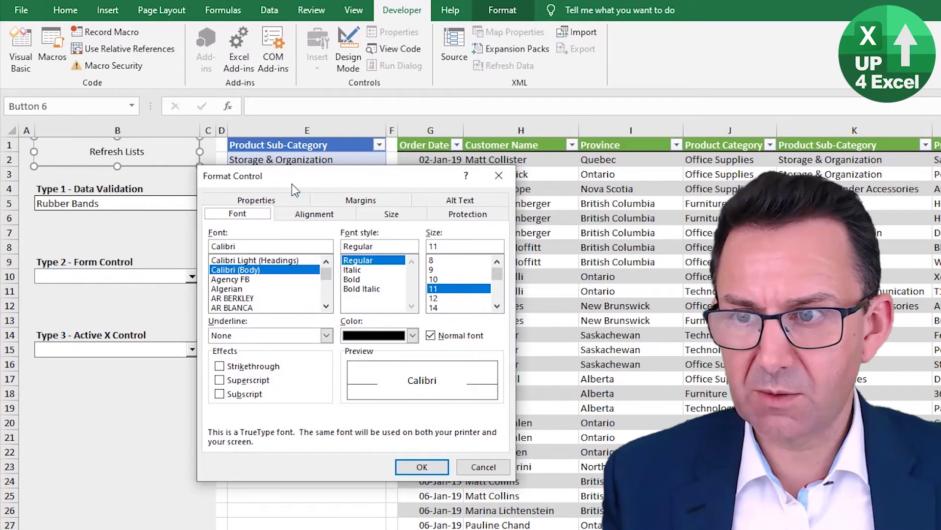
left_click_drag(310, 173, 317, 209)
left_click(419, 370)
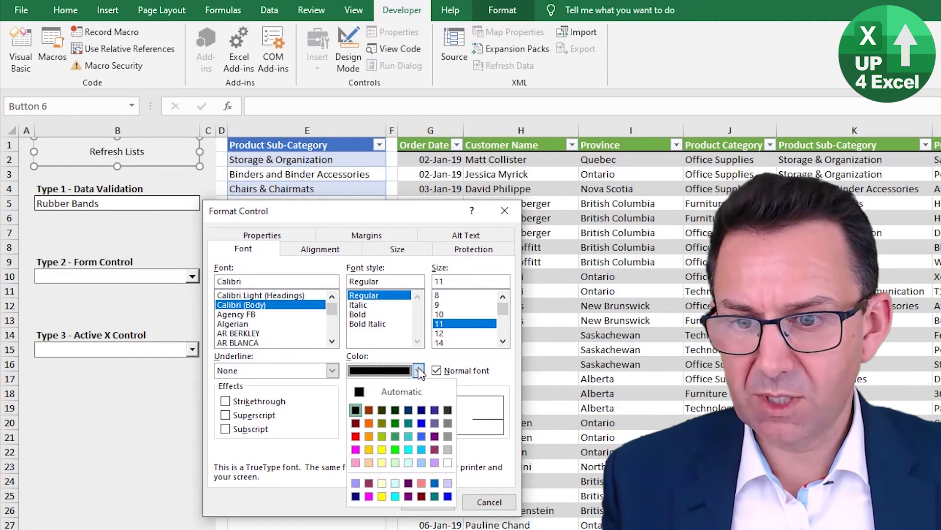
left_click(422, 423)
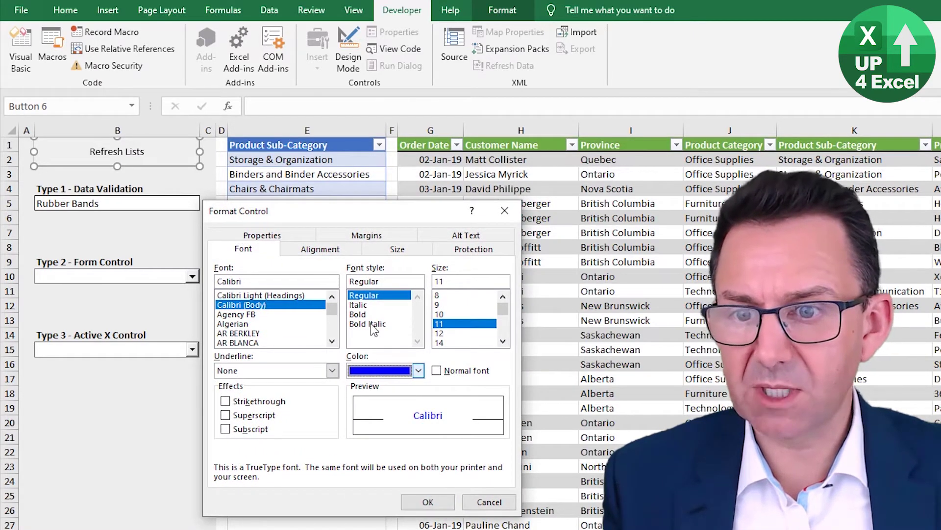
left_click(358, 313)
left_click(428, 502)
left_click(133, 446)
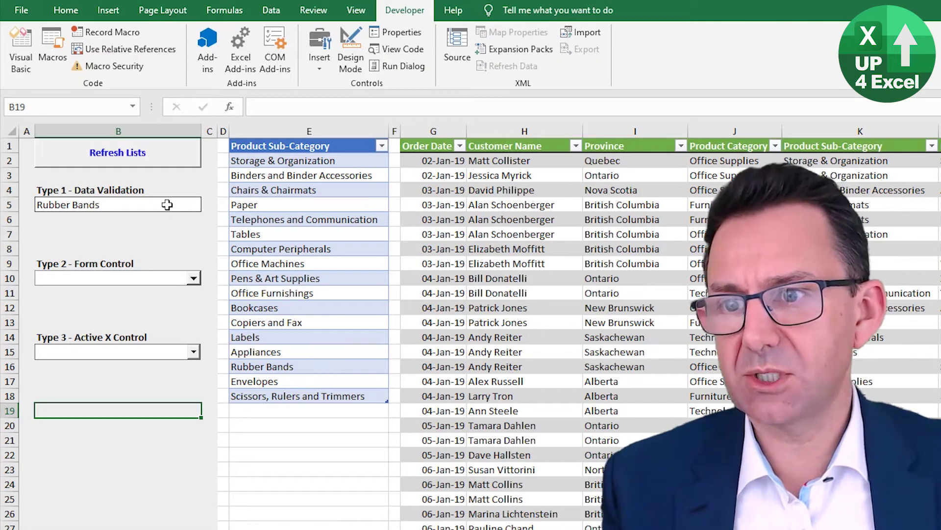
Step: Confirm cell B5's data validation list source is =$E$2:$E$18
left_click(167, 204)
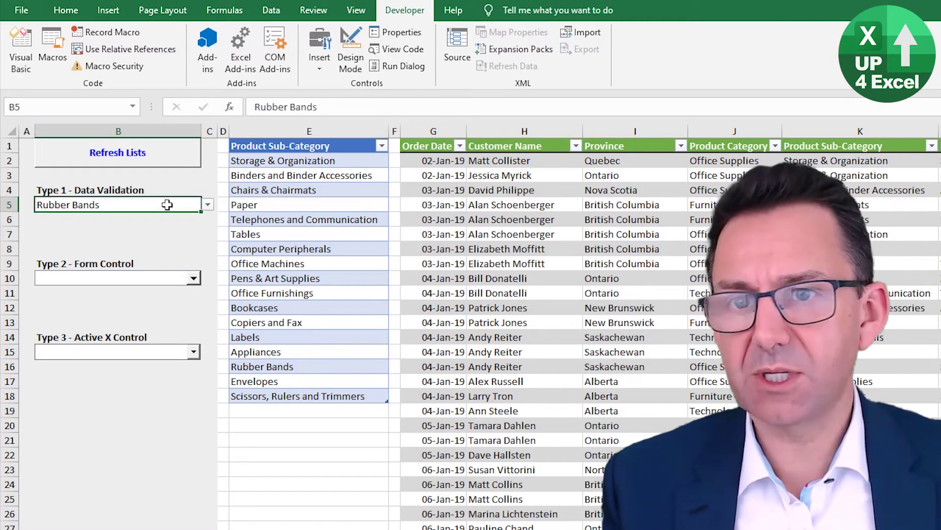
left_click(359, 50)
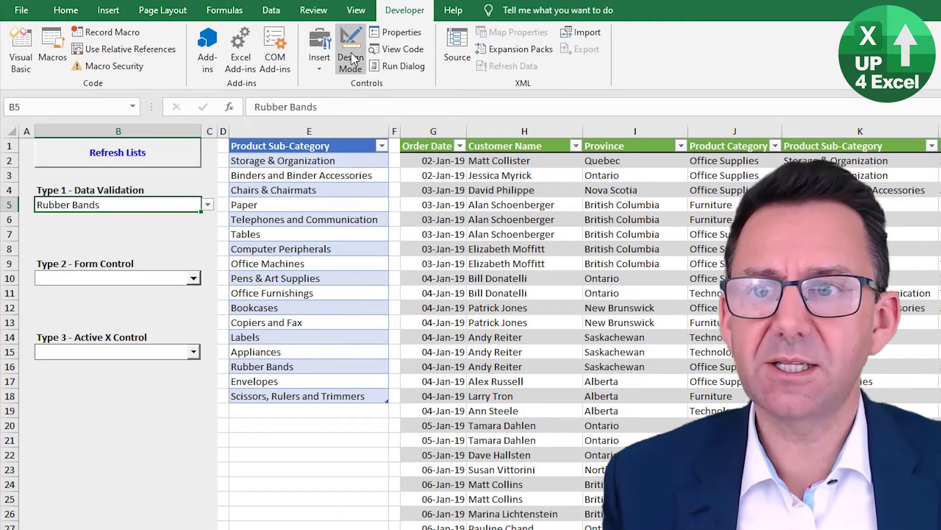
left_click(271, 10)
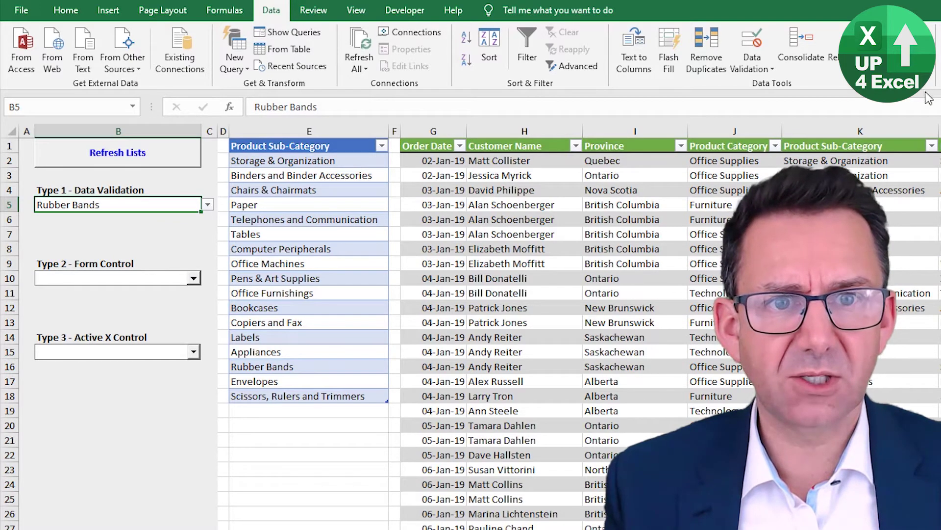
left_click(752, 46)
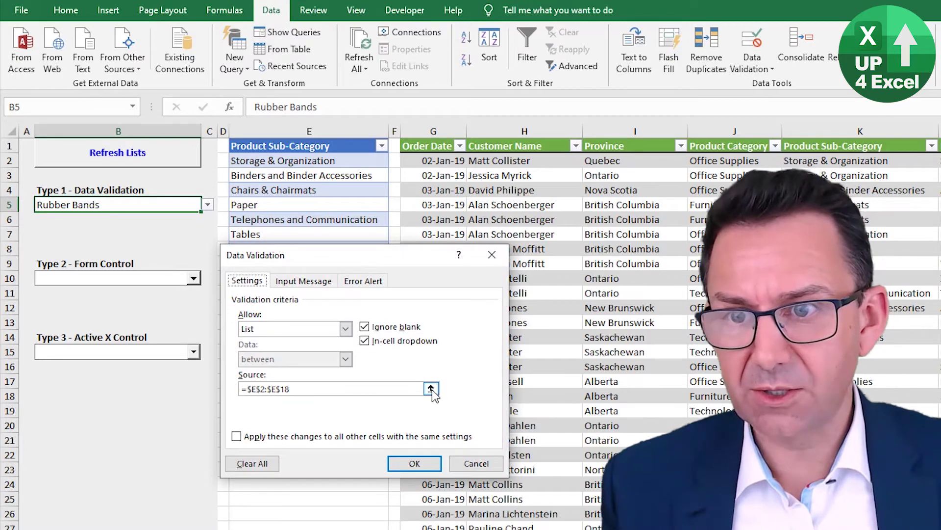
left_click(430, 387)
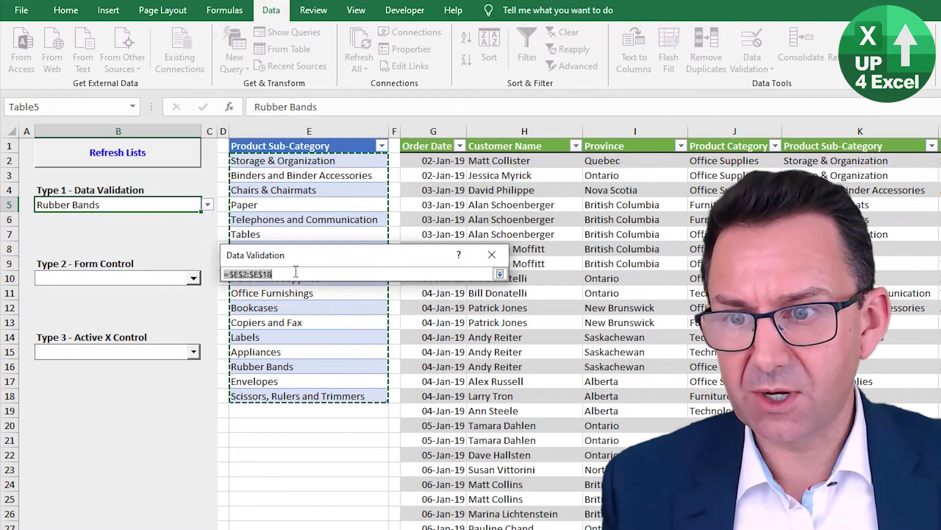
left_click(500, 274)
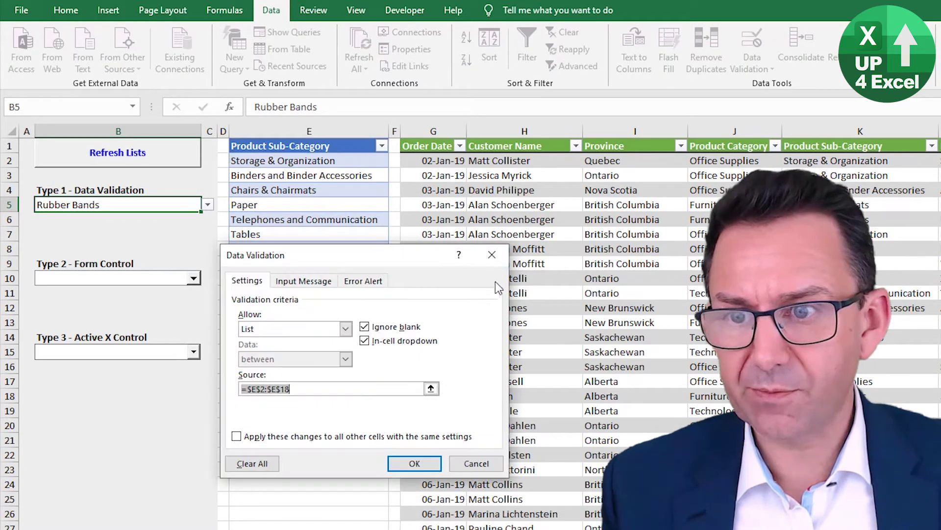
left_click(414, 464)
Step: Set the Type 2 form-control drop-down's input range to $E$2:$E$18 and cell link to $B$11
right_click(168, 277)
left_click(218, 394)
left_click(294, 264)
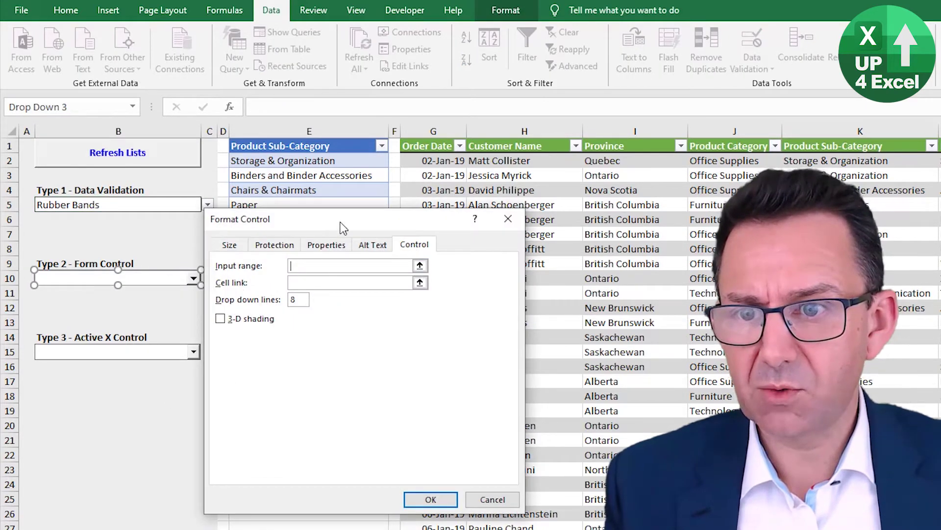
left_click_drag(342, 225, 588, 214)
left_click_drag(351, 160, 387, 398)
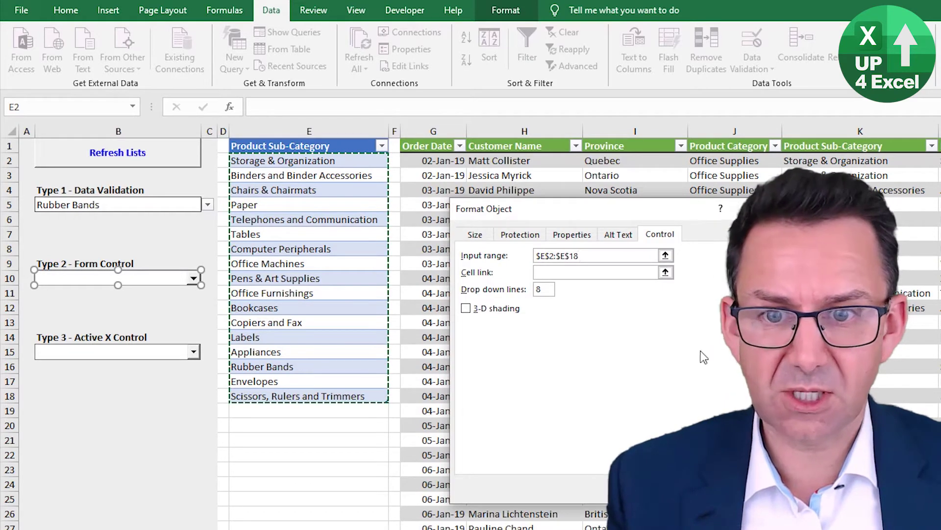
left_click(620, 274)
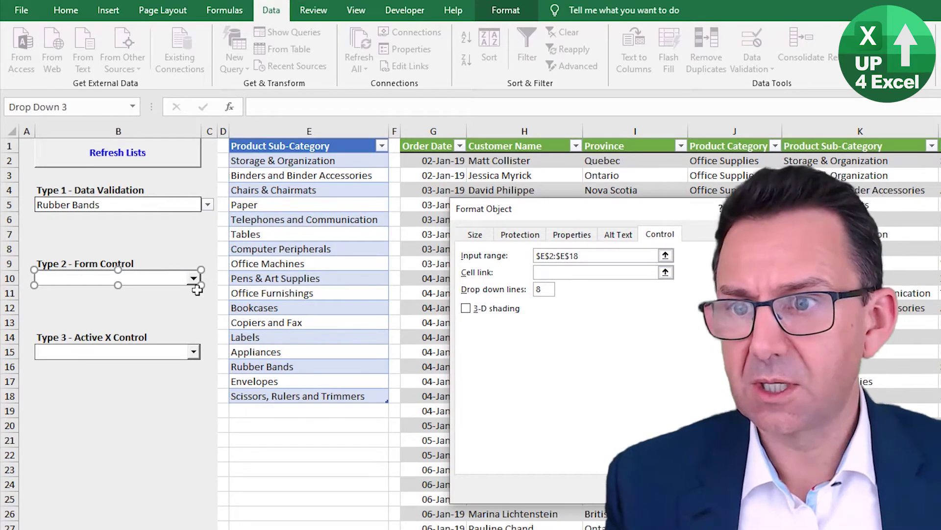
left_click(146, 298)
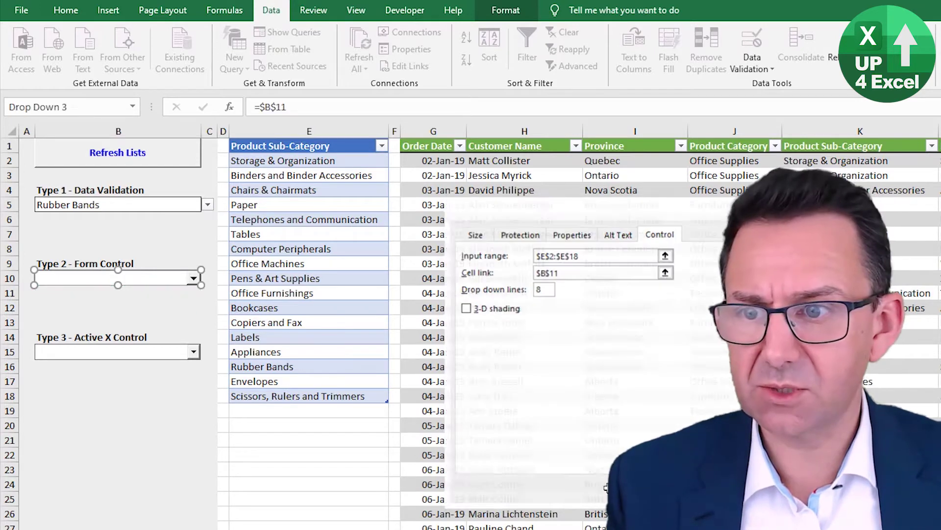
key("Escape")
left_click(131, 434)
Step: Set ComboBox1's LinkedCell property to B16 and close the Properties window
left_click(404, 10)
right_click(117, 352)
left_click(142, 422)
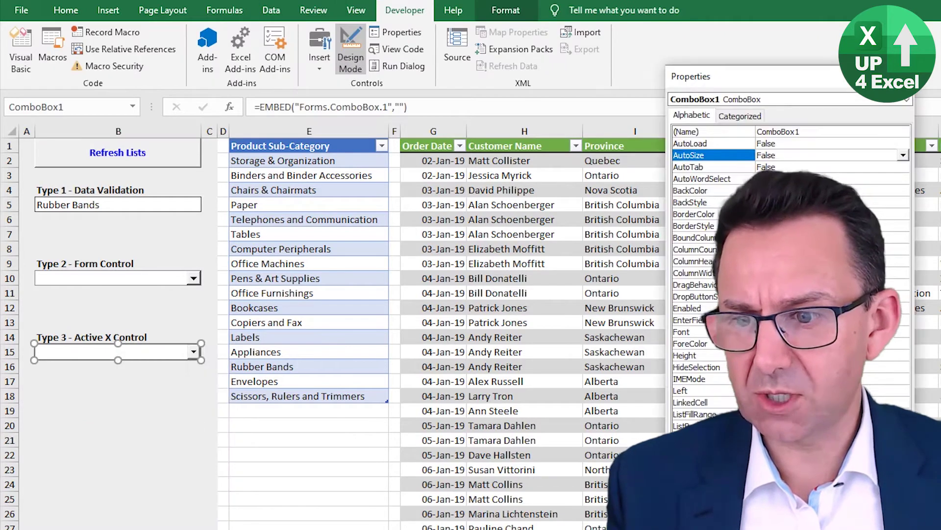
left_click_drag(802, 74, 528, 56)
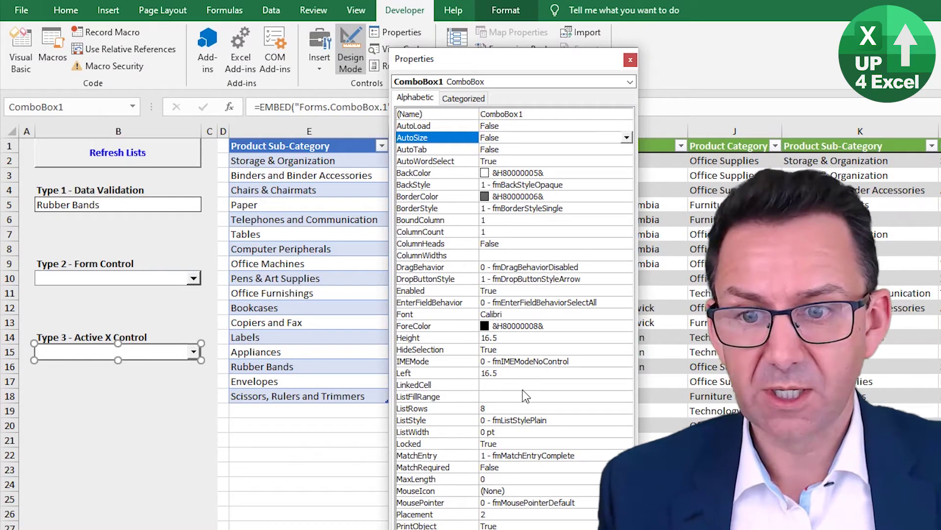
left_click(456, 384)
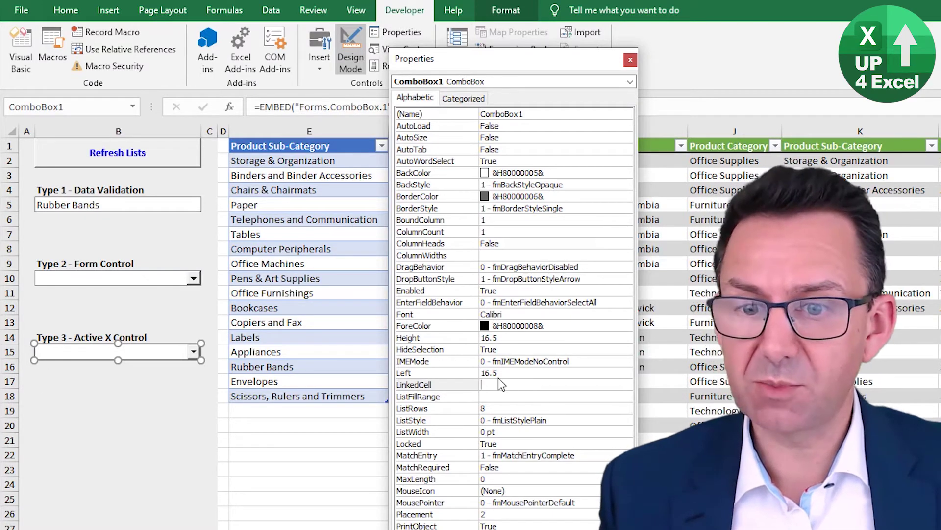
type("B16")
left_click(515, 396)
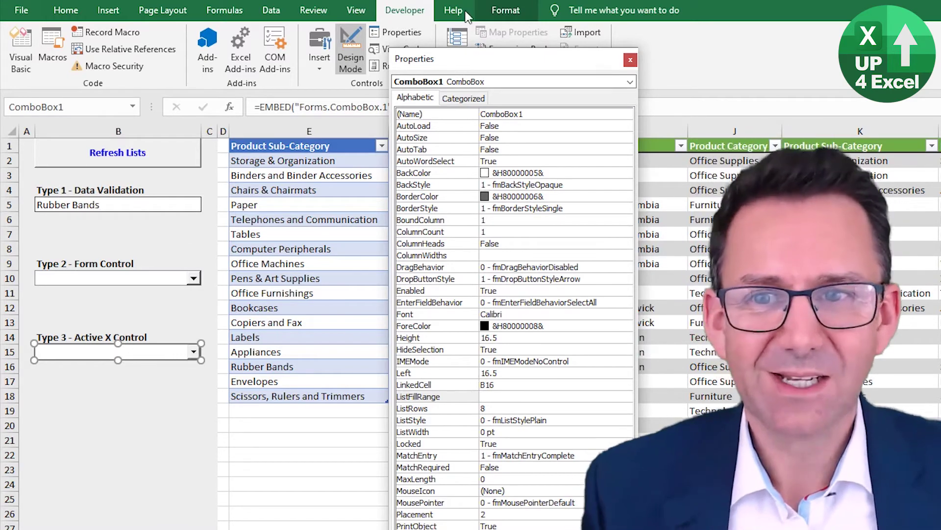
left_click(630, 61)
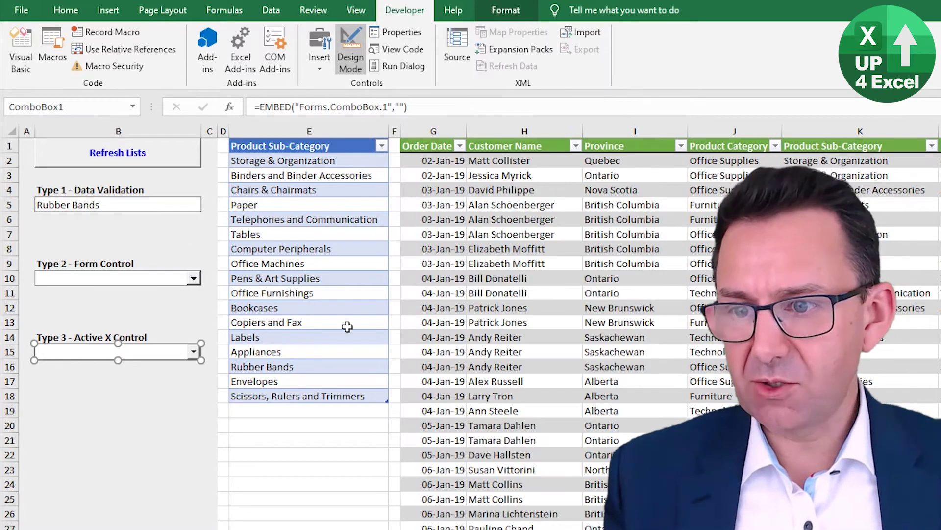
Step: Create a DropButtonClick handler for ComboBox1 and delete the unused Change procedure
right_click(144, 356)
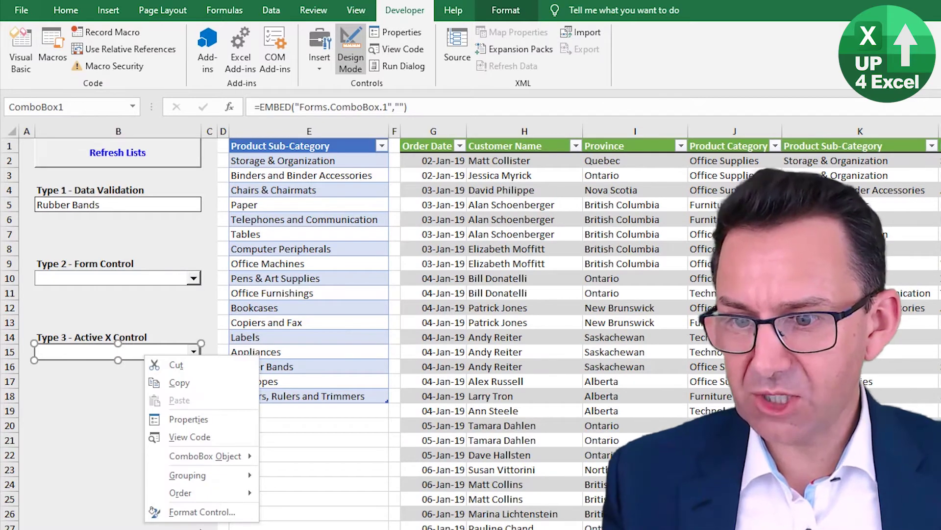
left_click(190, 436)
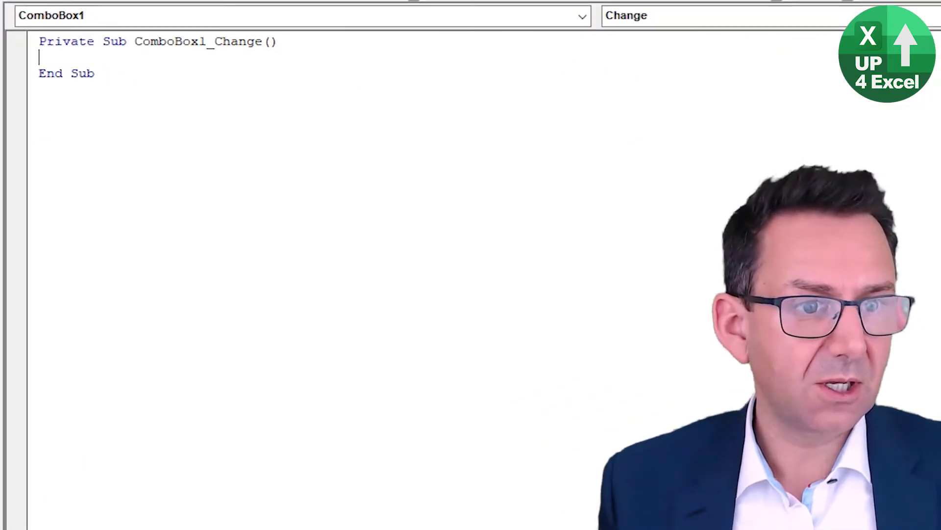
left_click_drag(882, 158, 743, 157)
left_click(724, 18)
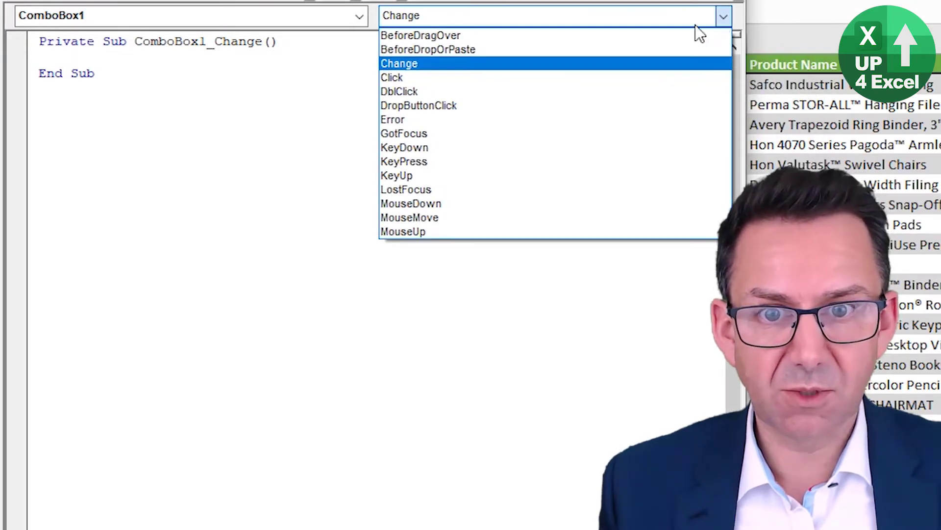
left_click(509, 105)
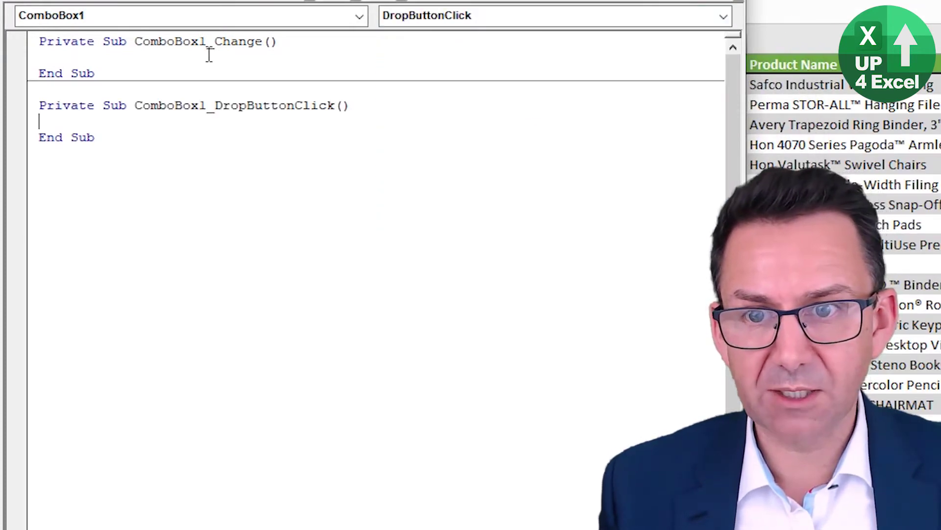
left_click(119, 71)
key("ctrl+shift+Home")
key("Delete")
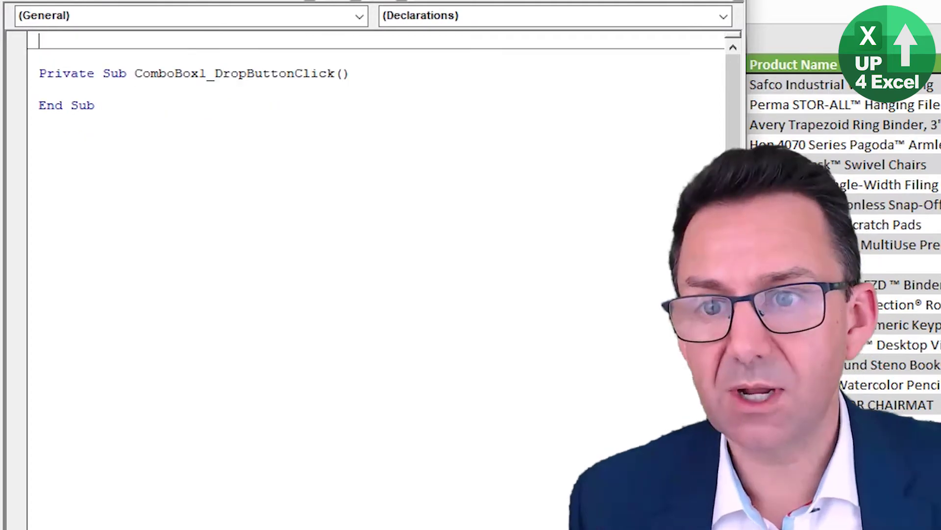
Step: Write Sheet1.ComboBox1.List = Application.Range("nProductSubCatList").Value inside the handler
left_click(39, 89)
key("Return")
key("Return")
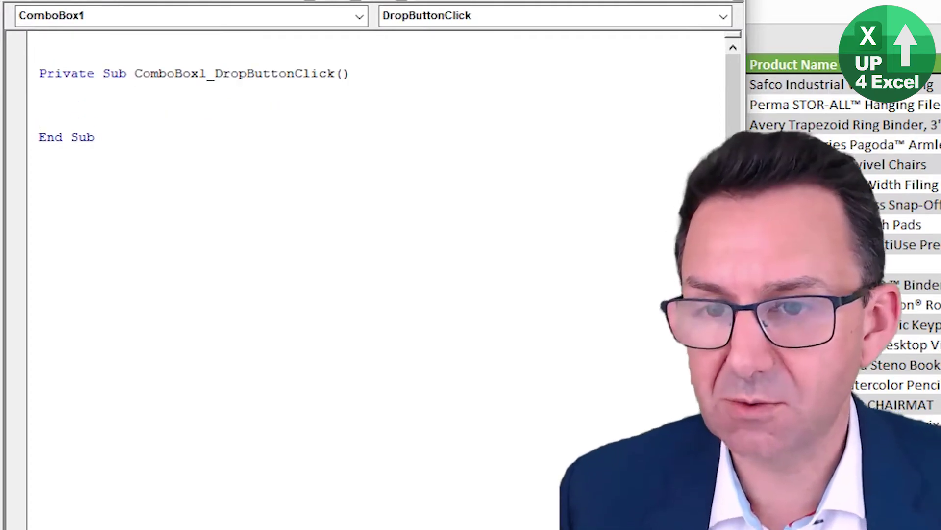
type("s")
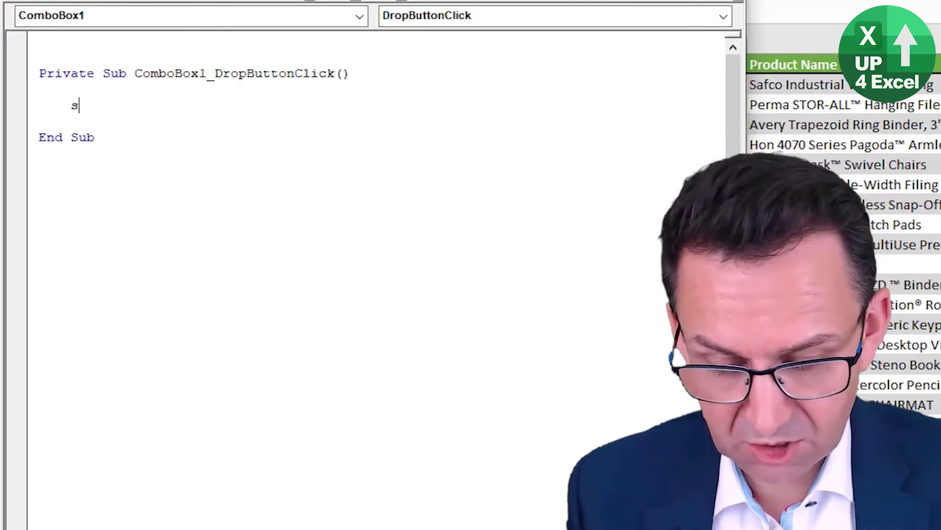
type("heet1.ComboBox1.")
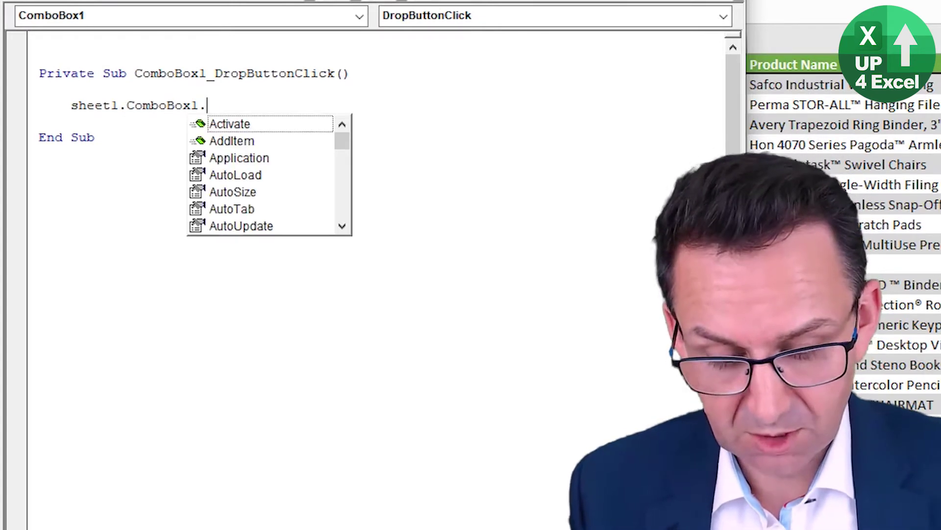
type("list =")
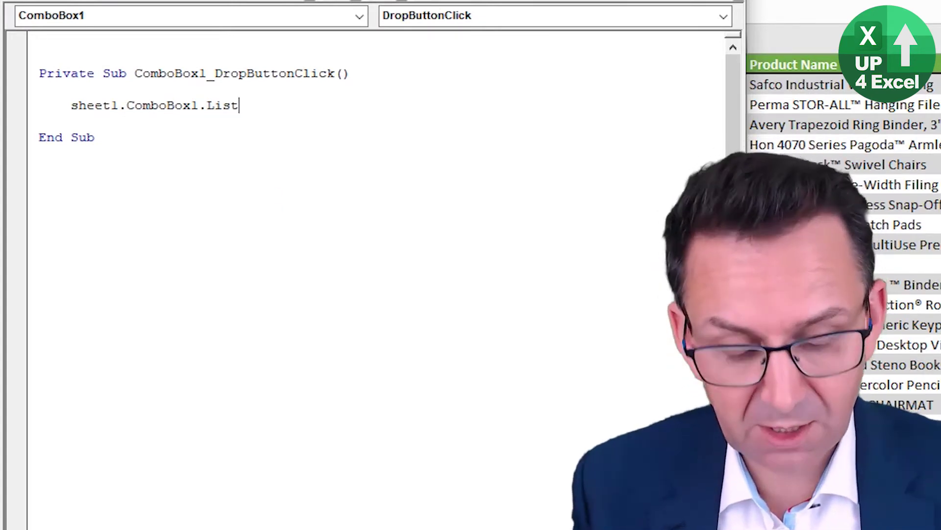
type(" range(")
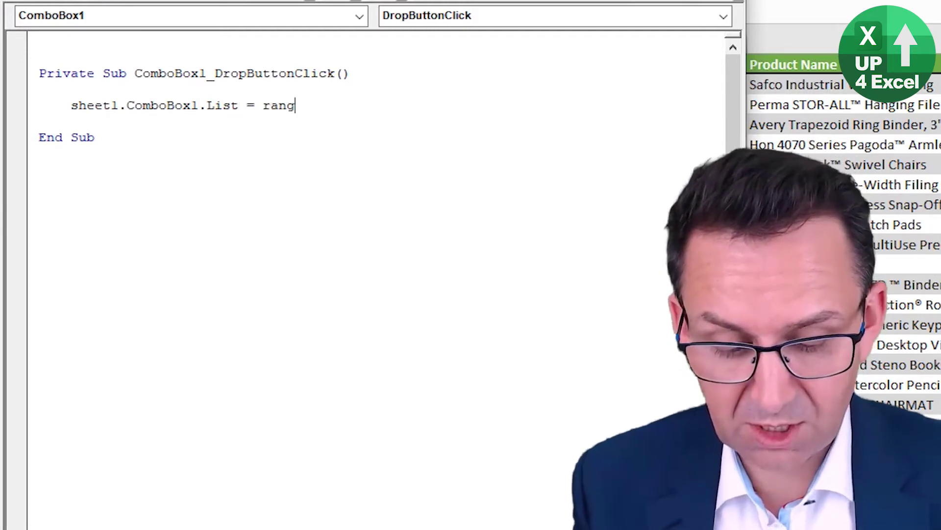
left_click(262, 105)
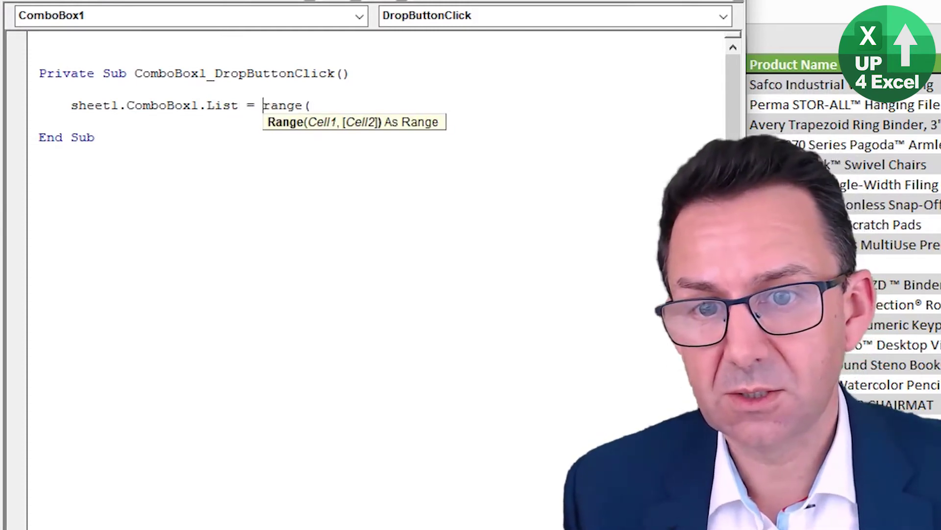
type("application")
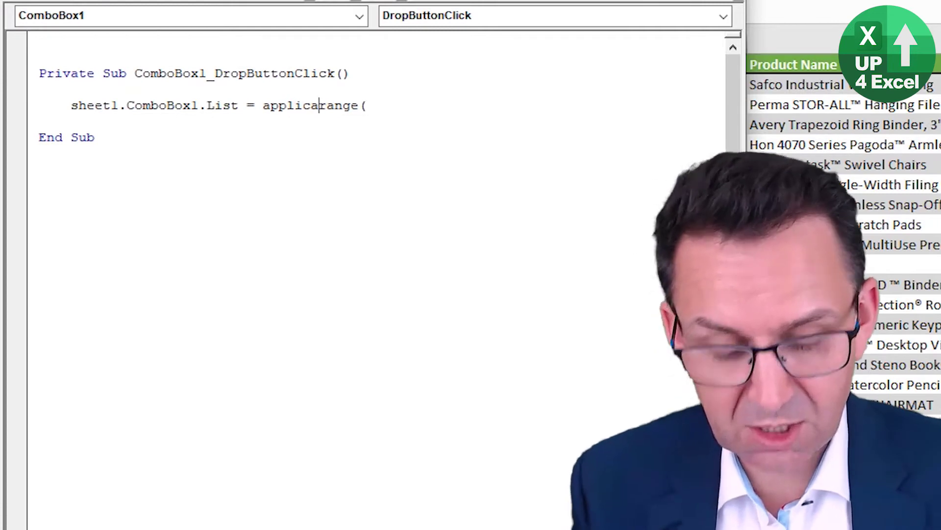
type(".")
key("Tab")
type("\"n")
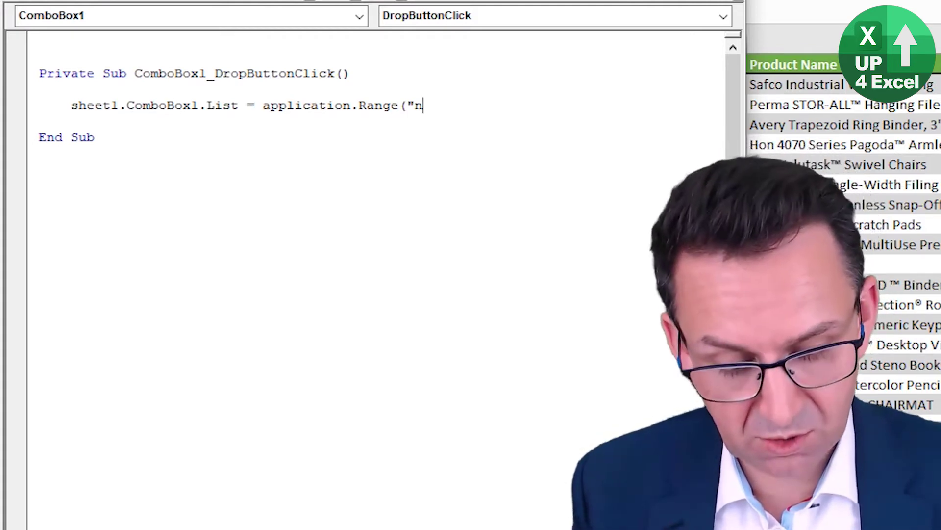
type("Pr")
key("BackSpace")
key("BackSpace")
type("P")
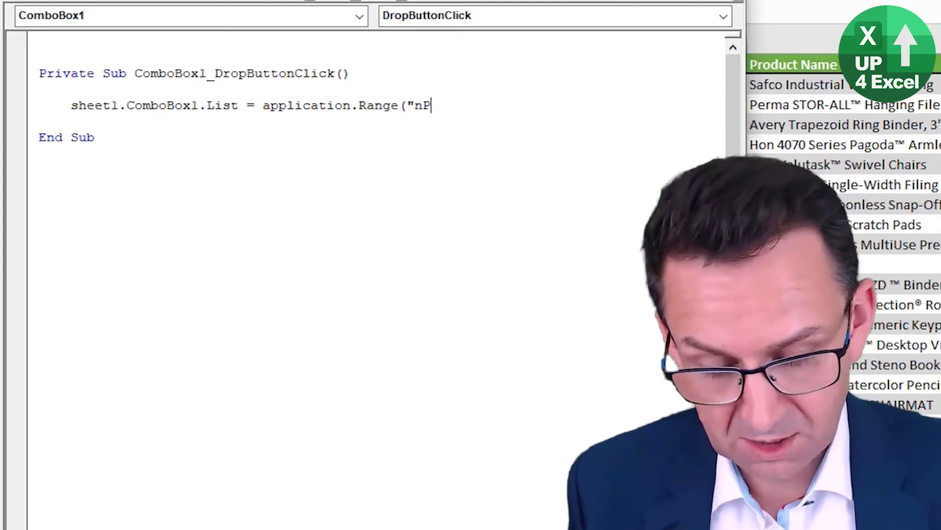
type("roductSub")
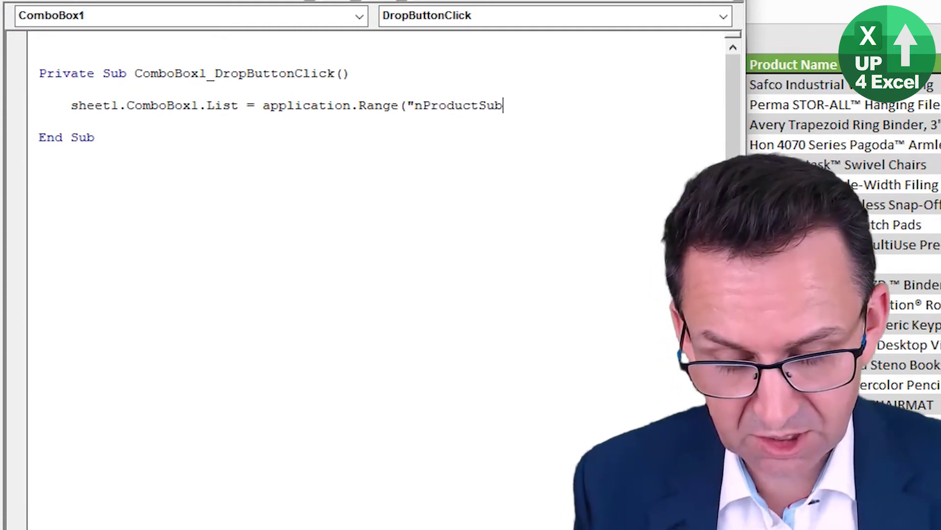
type("CatList")
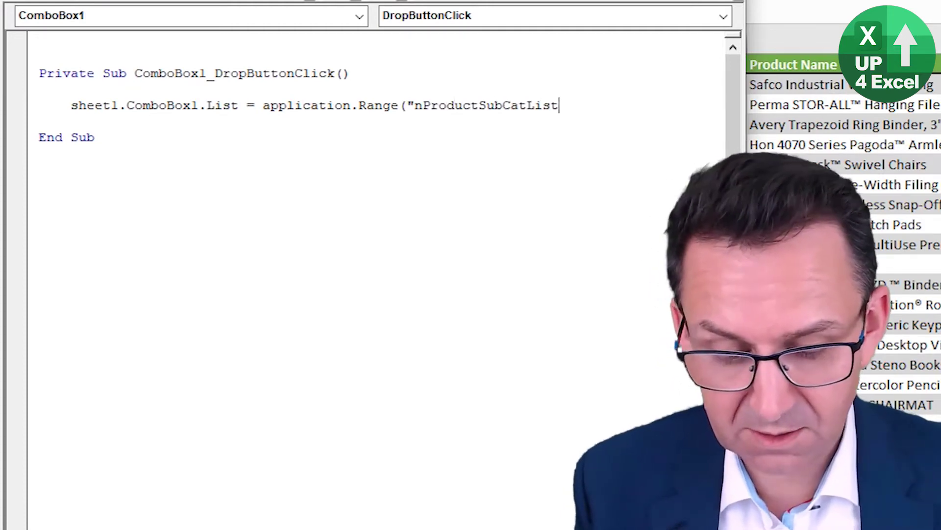
type("\")")
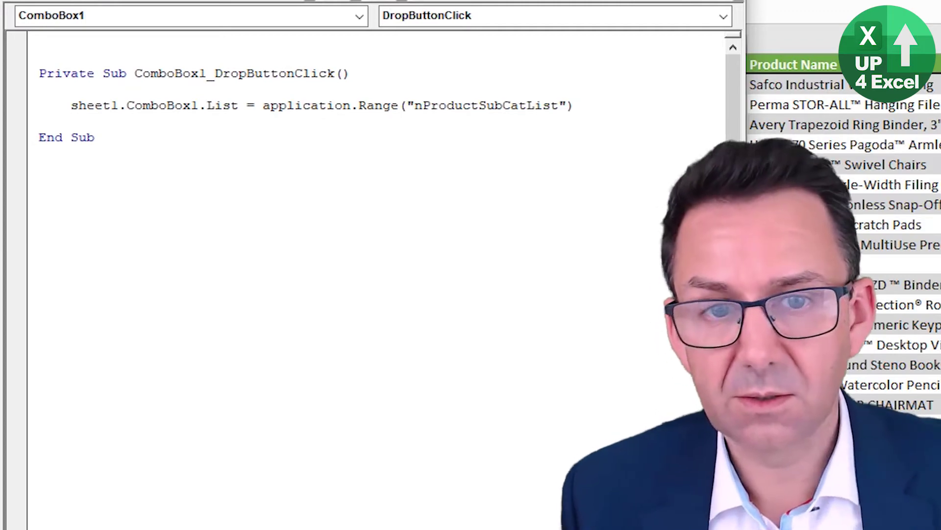
type(".Value")
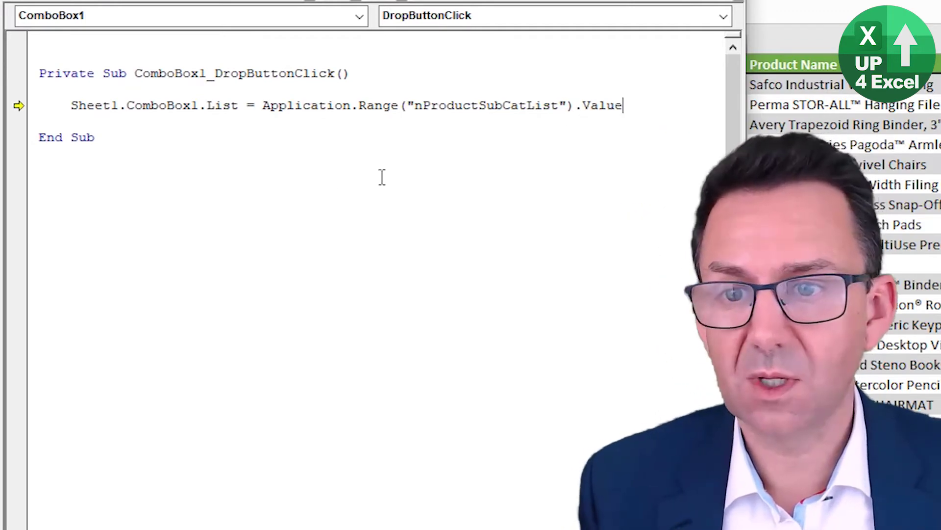
left_click(19, 4)
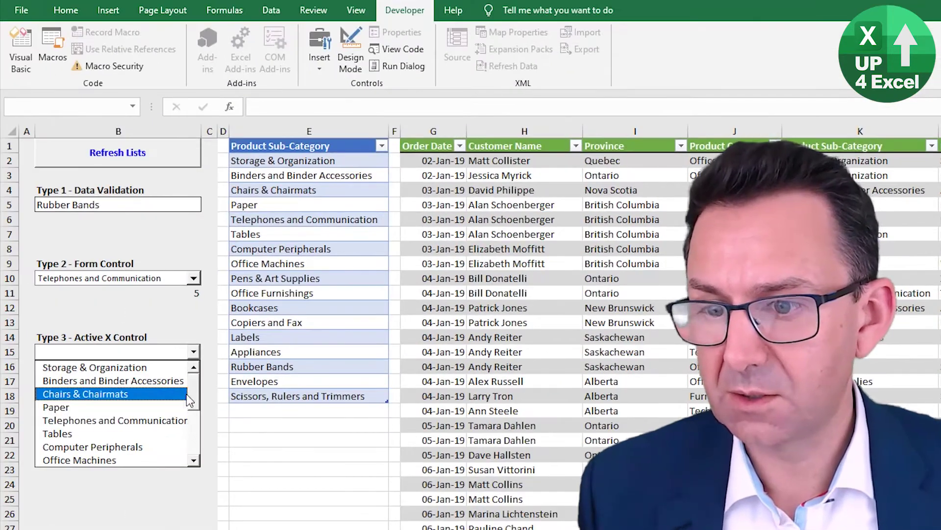
Step: Test the Type 3 combo box by choosing Telephones and Communication
mouse_move(193, 400)
left_mouse_down()
mouse_move(194, 444)
mouse_move(197, 400)
left_mouse_up()
left_click(150, 420)
left_click(170, 408)
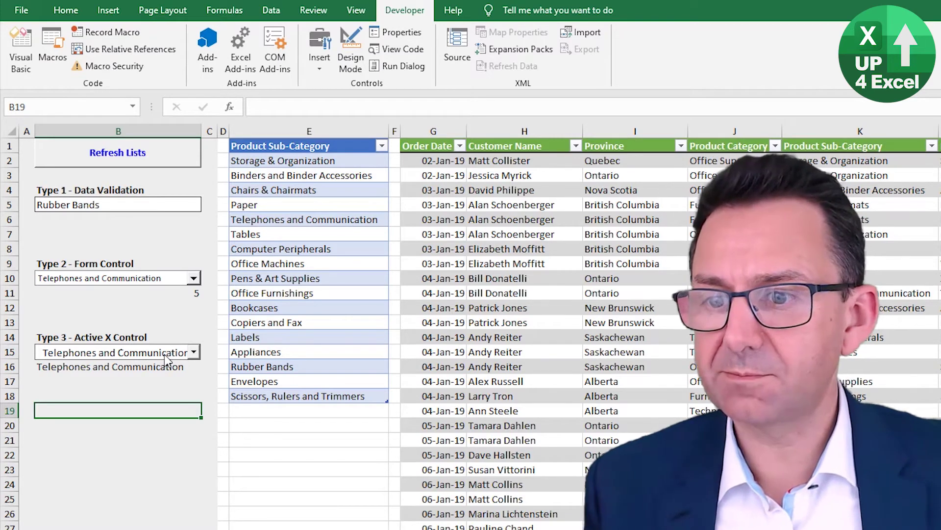
Step: Widen column B and stretch the Type 2 and Type 3 drop-downs to fill it
left_click_drag(202, 130, 216, 130)
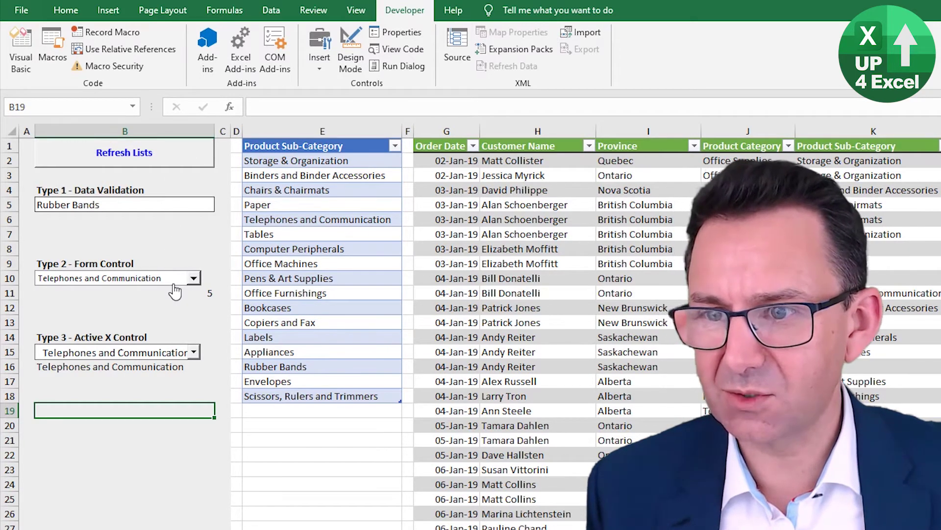
left_click(350, 50)
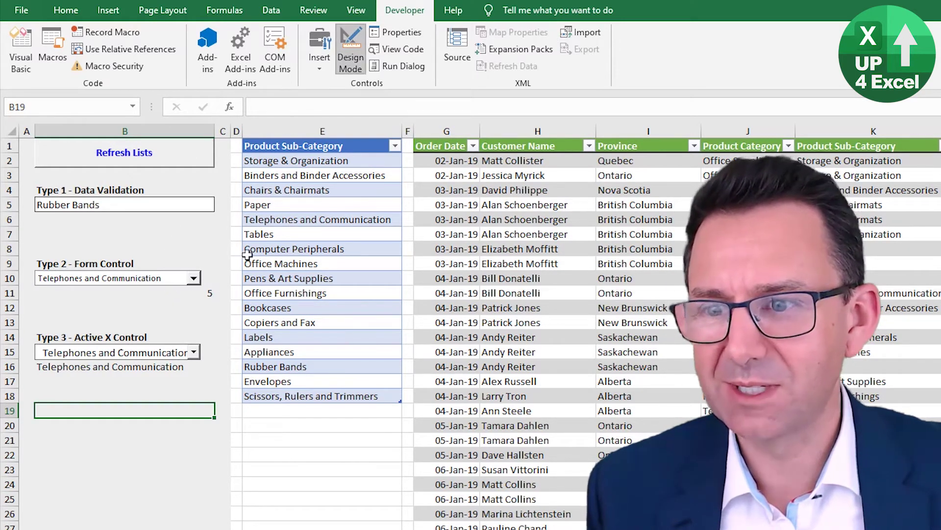
left_click(170, 352)
left_click_drag(201, 359, 214, 358)
left_click(191, 396)
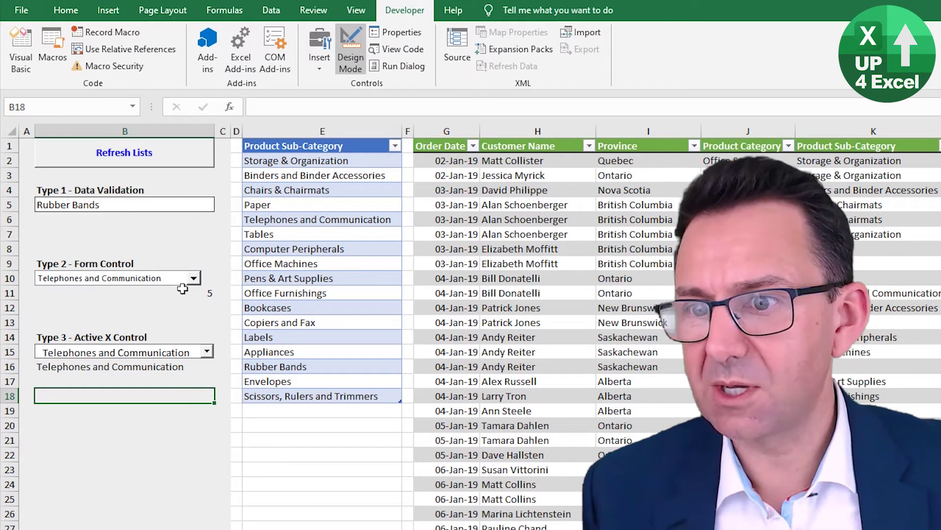
right_click(188, 279)
key("Escape")
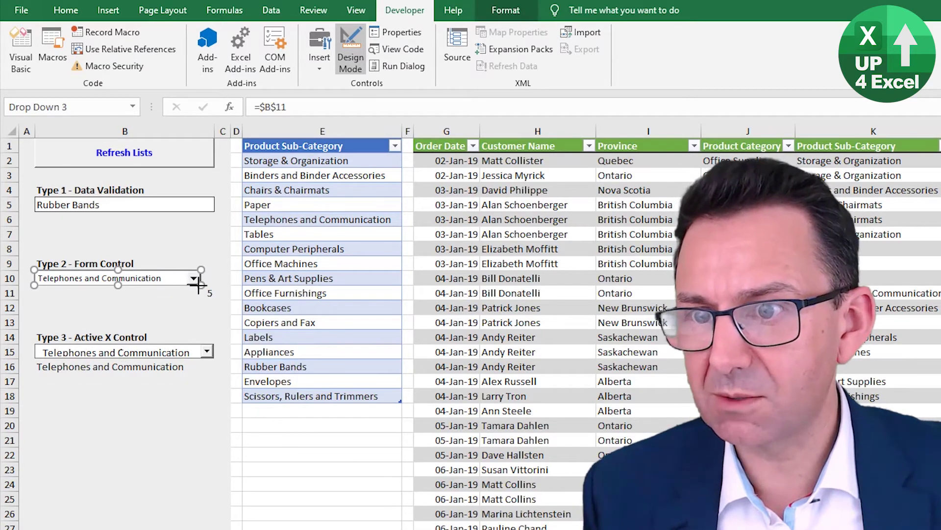
left_click_drag(196, 282, 214, 282)
left_click(187, 403)
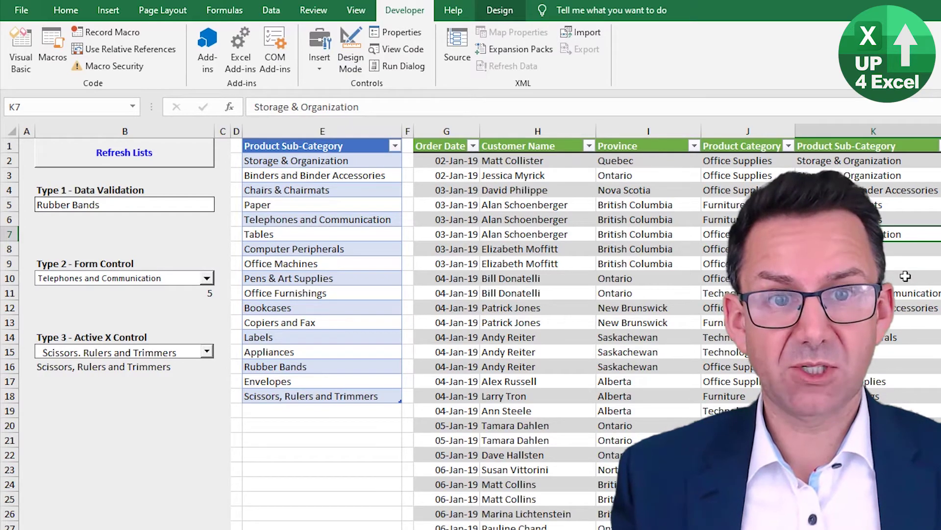
Step: Add 'Up4Excel Product 1' and 'Up4Excel Product 2' below the data table's last row
key("ctrl+Down")
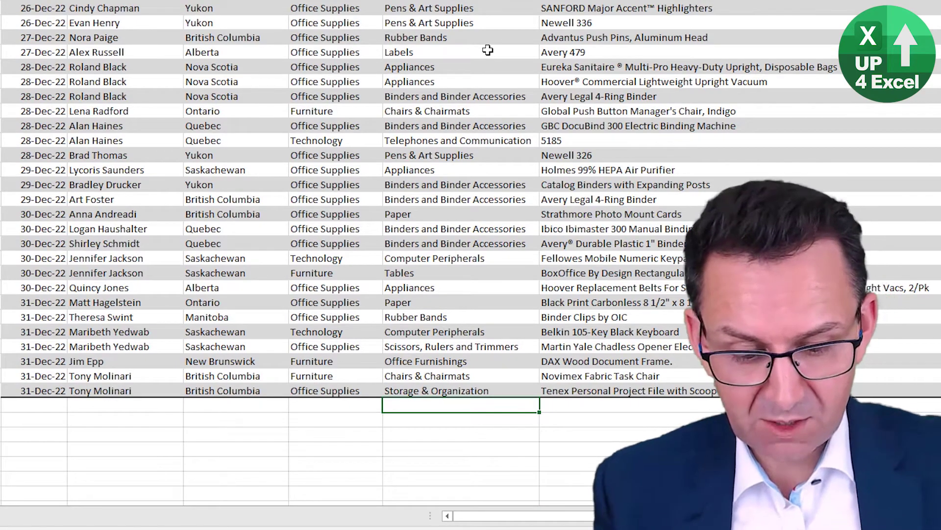
type("Up4Excel")
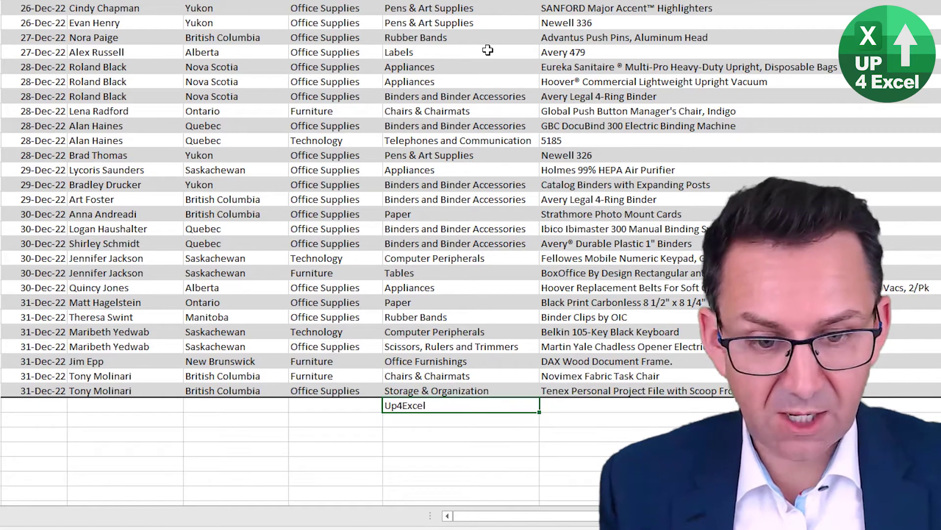
type(" Product 1")
key("Return")
key("Up")
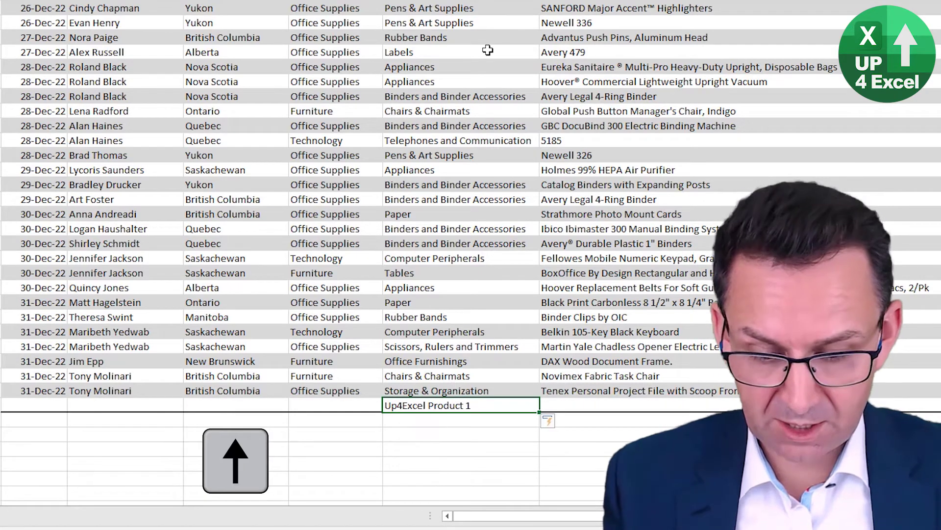
key("ctrl+c")
key("Down")
key("ctrl+v")
key("F2")
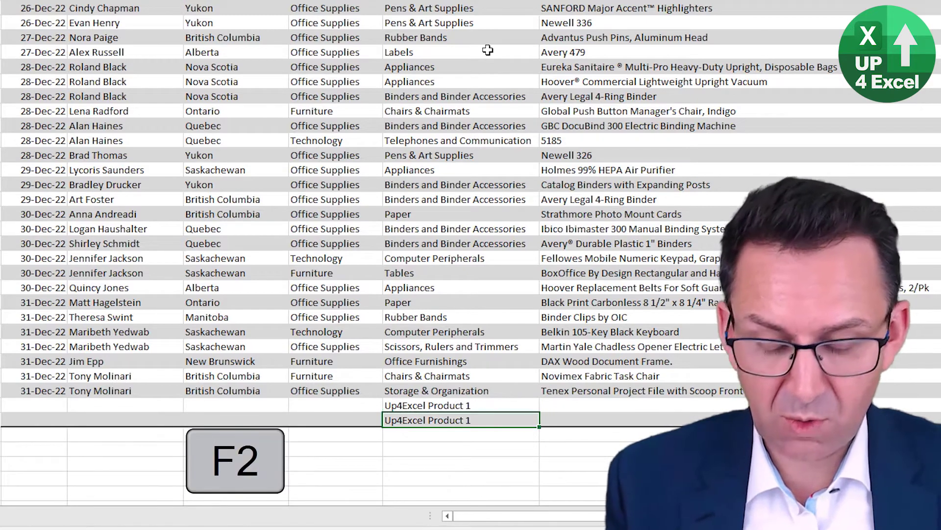
key("BackSpace")
type("2")
key("Return")
Step: Add 'Up4Excel Product 3' in the next row, replacing the stray '3' entry
key("Up")
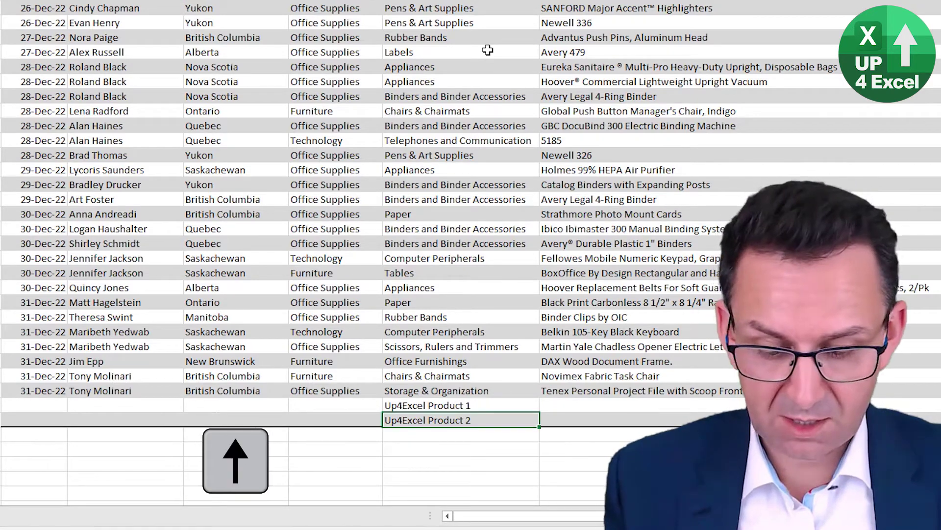
key("ctrl+c")
key("Down")
key("ctrl+v")
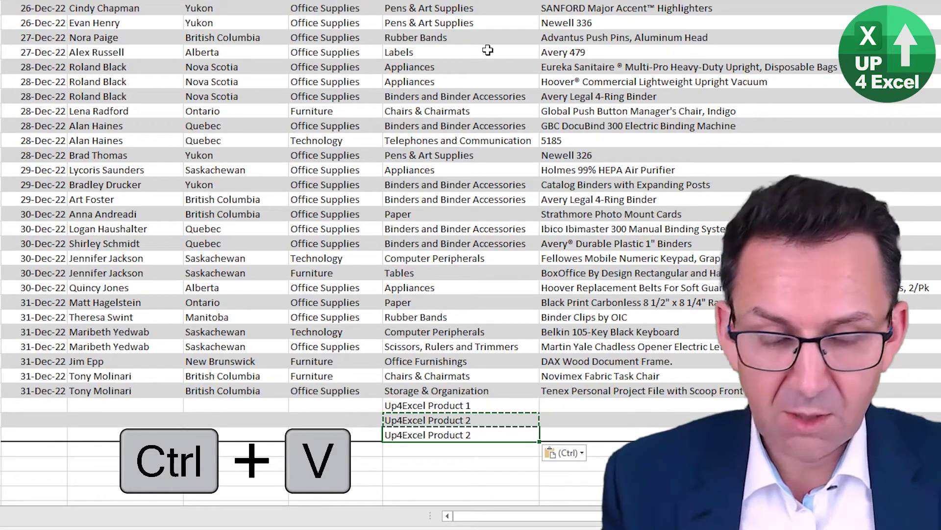
type("3")
key("Return")
key("Up")
key("Up")
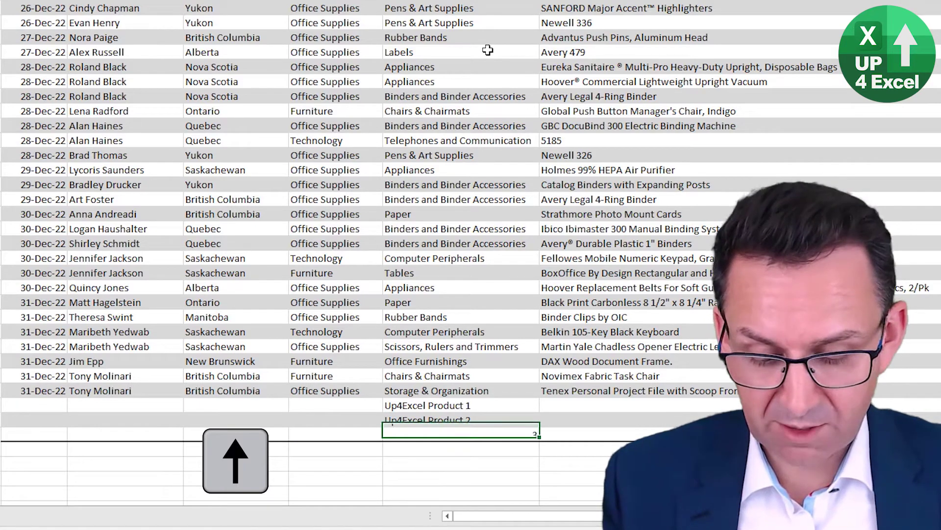
key("ctrl+c")
key("Down")
key("ctrl+v")
key("F2")
key("BackSpace")
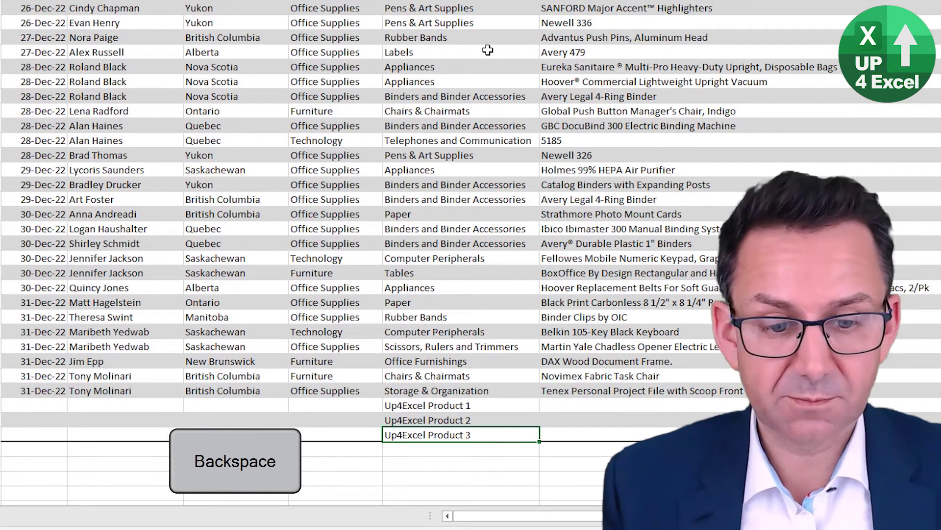
type("3")
key("Return")
Step: Add 'Up4Excel Product 4' as the fourth entry and return to the top of the sheet
key("Up")
key("ctrl+c")
key("Down")
key("ctrl+v")
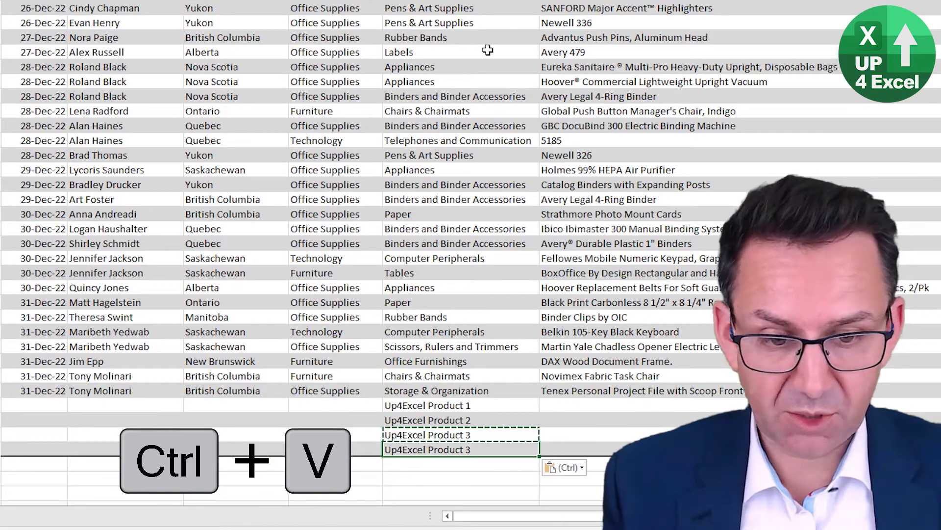
key("F2")
key("BackSpace")
type("4")
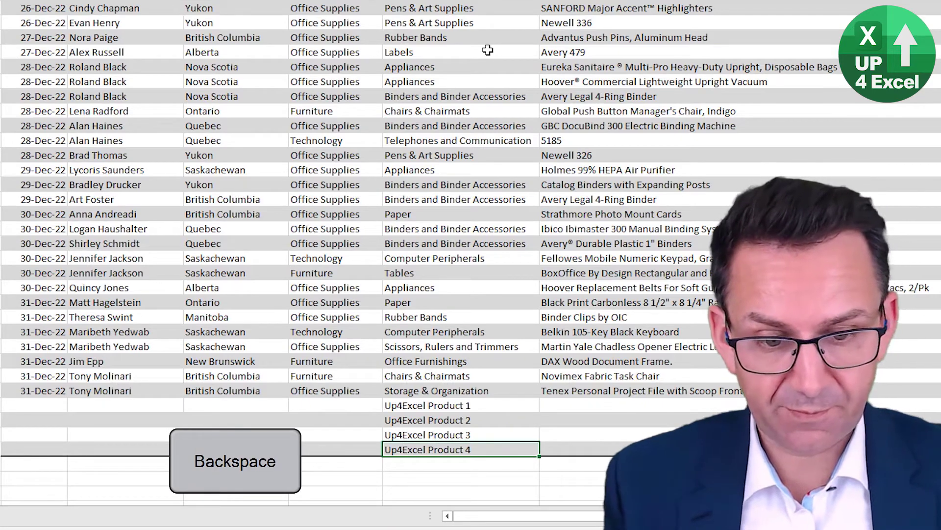
key("Return")
key("Up")
key("ctrl+Home")
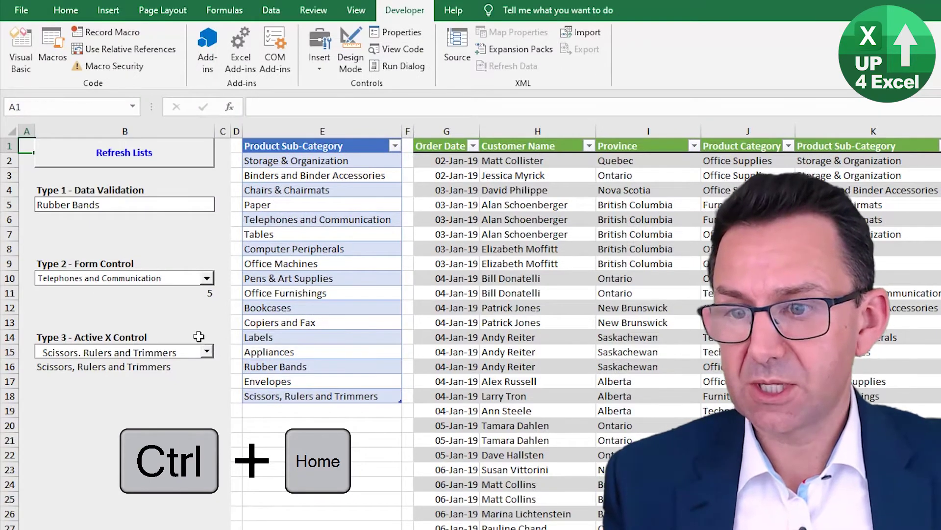
Step: Set the Type 3 drop-down to Tables
left_click(207, 351)
scroll(204, 408, "up", 3)
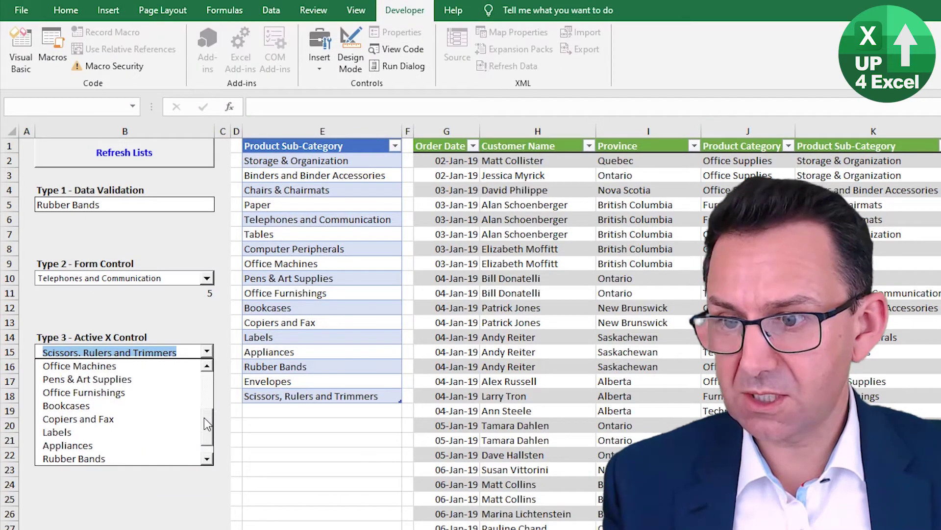
scroll(201, 452, "down", 3)
scroll(201, 453, "up", 4)
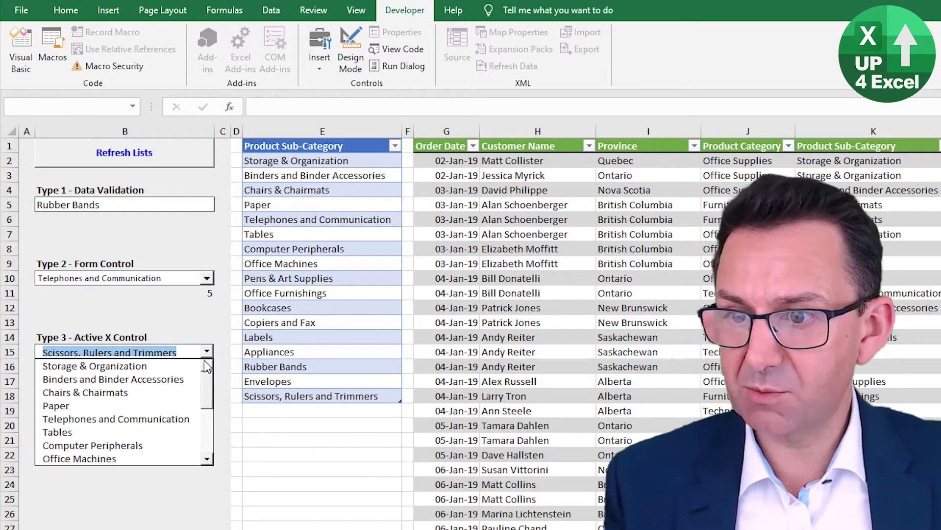
left_click(142, 431)
left_click(147, 440)
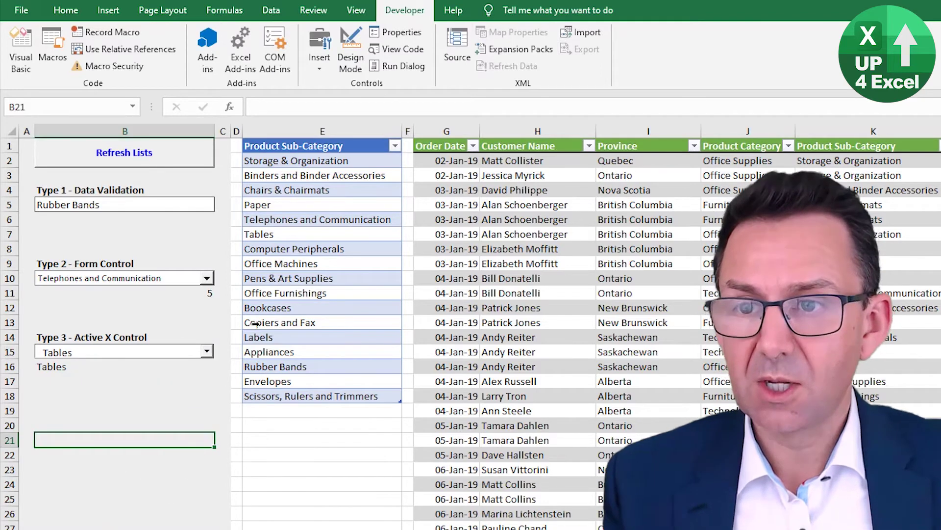
Step: Run Refresh Lists to rebuild column E, then set B5 to Up4Excel Product 3
left_click(180, 163)
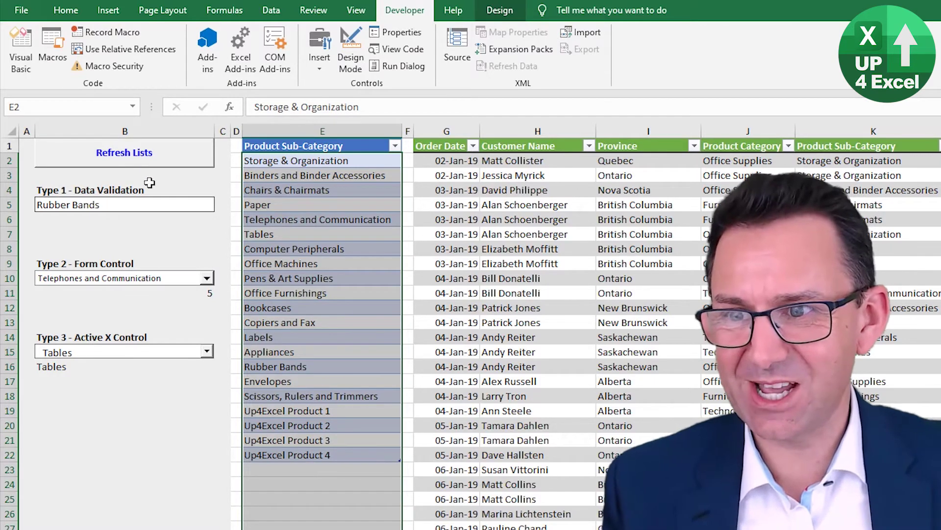
left_click(169, 204)
left_click(222, 205)
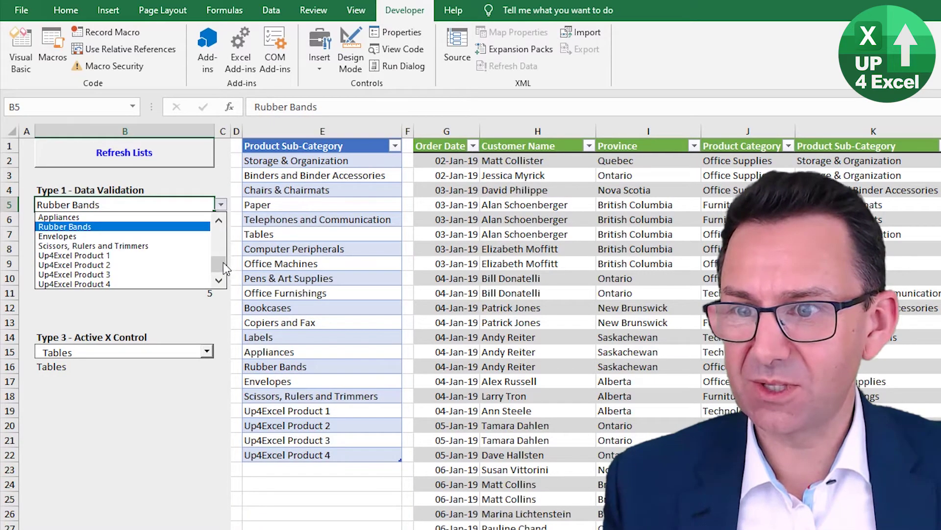
left_click(159, 274)
Step: Set the Type 2 and Type 3 drop-downs to Up4Excel Product 3
left_click(206, 278)
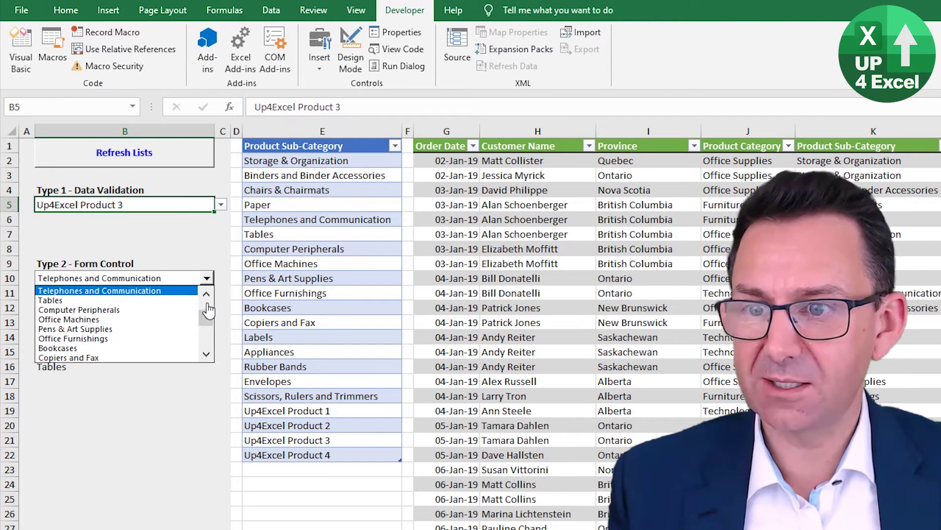
scroll(206, 306, "down", 5)
left_click(174, 352)
left_click(207, 351)
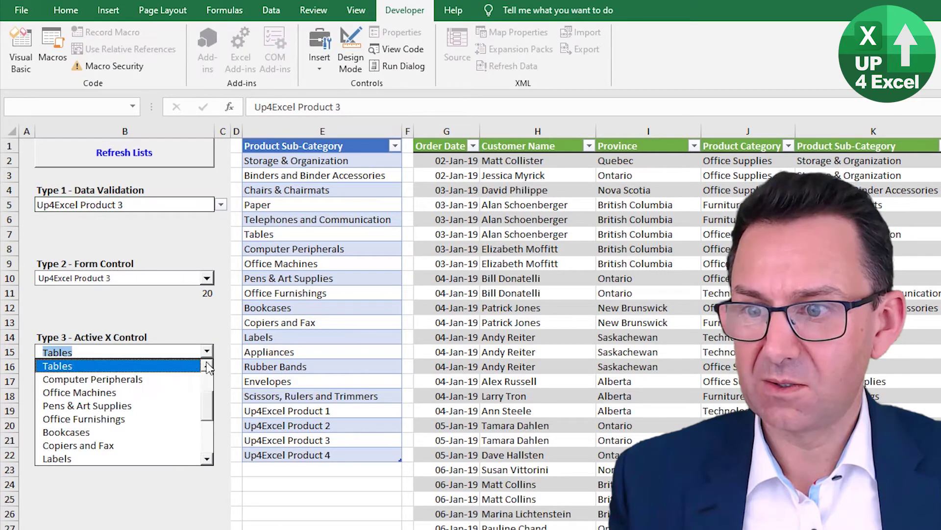
scroll(184, 453, "down", 3)
left_click(184, 445)
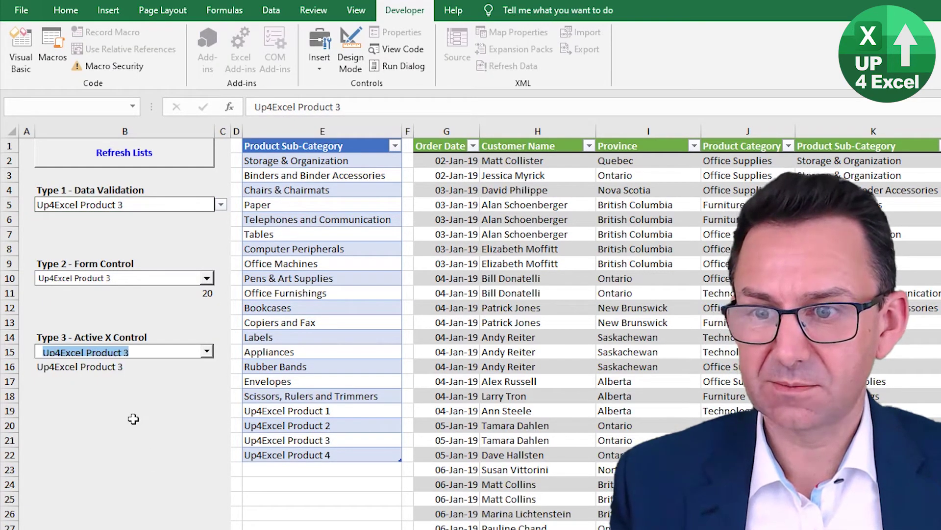
left_click(133, 425)
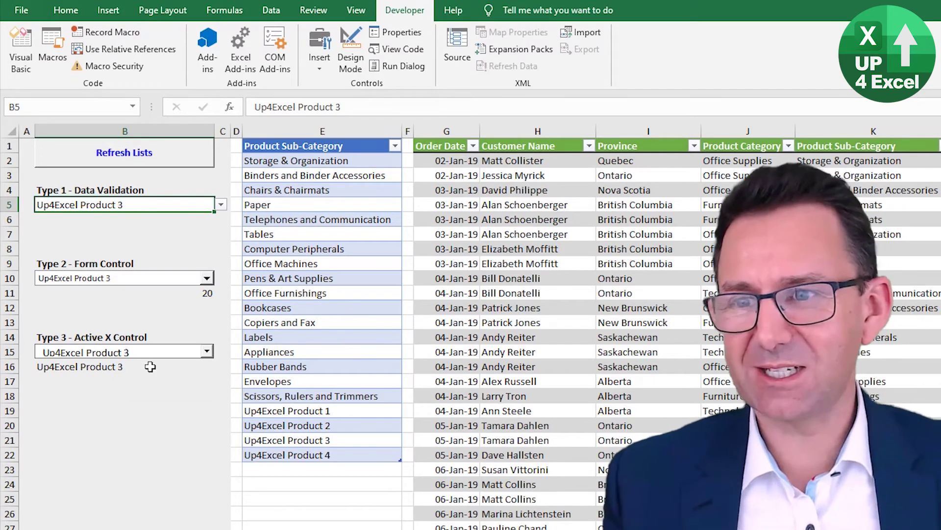
Step: Select column K's sub-category header, the Pens & Art Supplies entry in K17, and Office Machines in E9
left_click(849, 146)
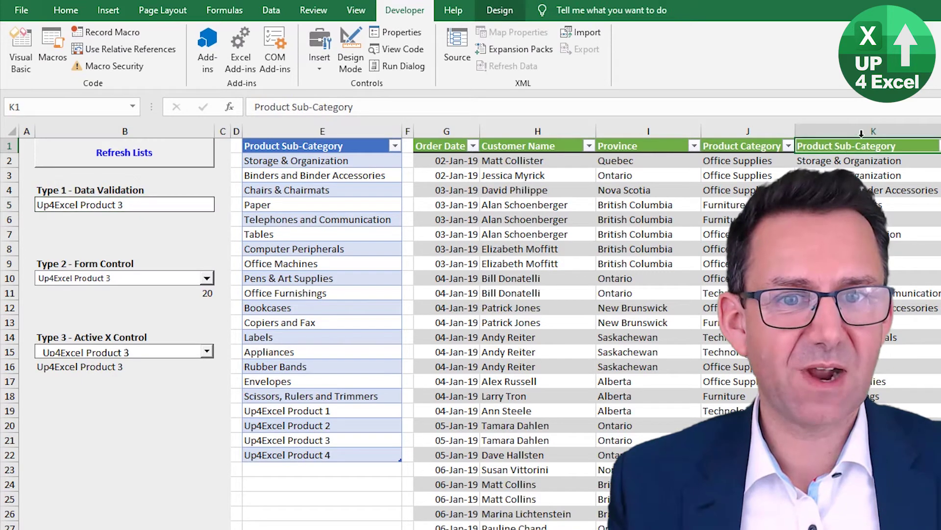
left_click(873, 381)
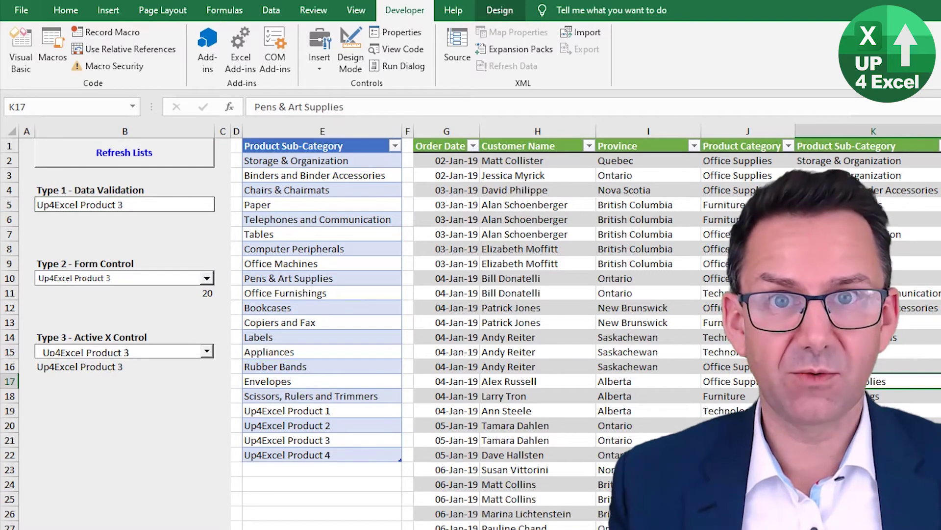
left_click(316, 267)
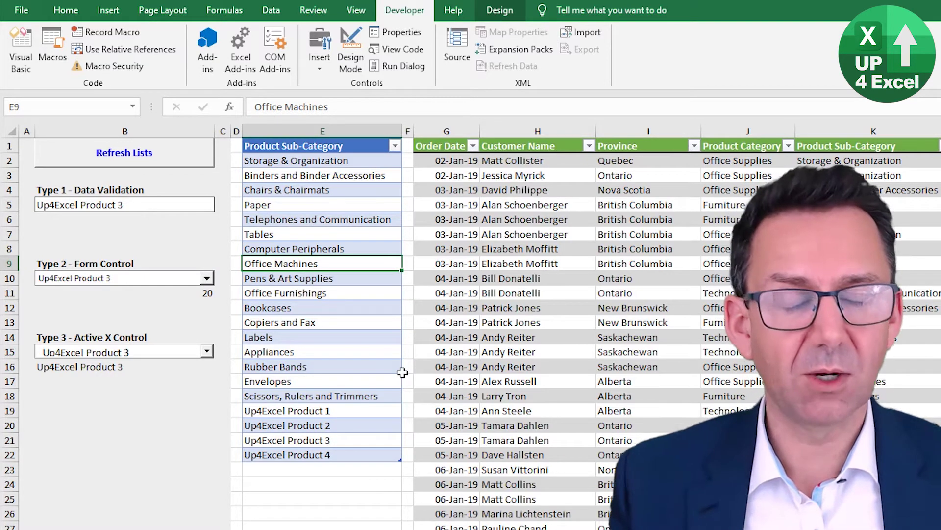
Step: Rerun the Refresh Lists macro and deselect the rebuilt sub-category list
left_click(176, 162)
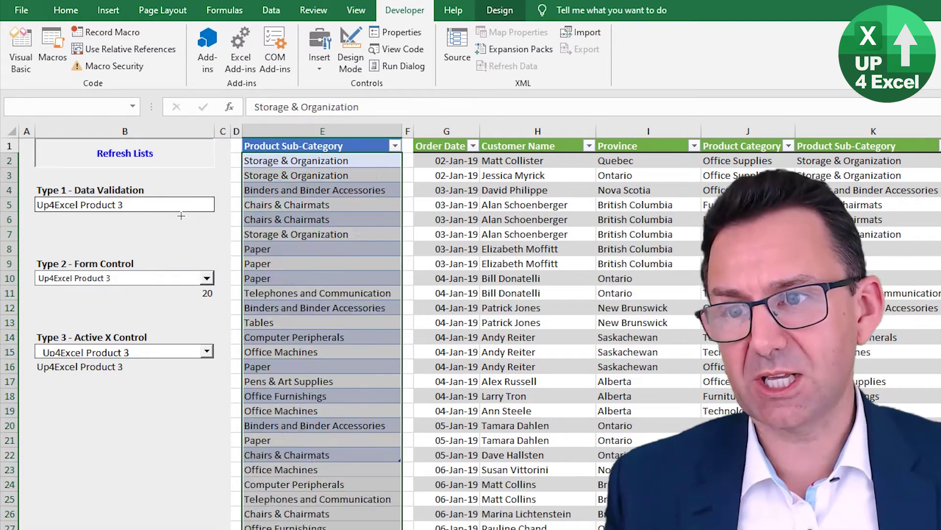
left_click(152, 392)
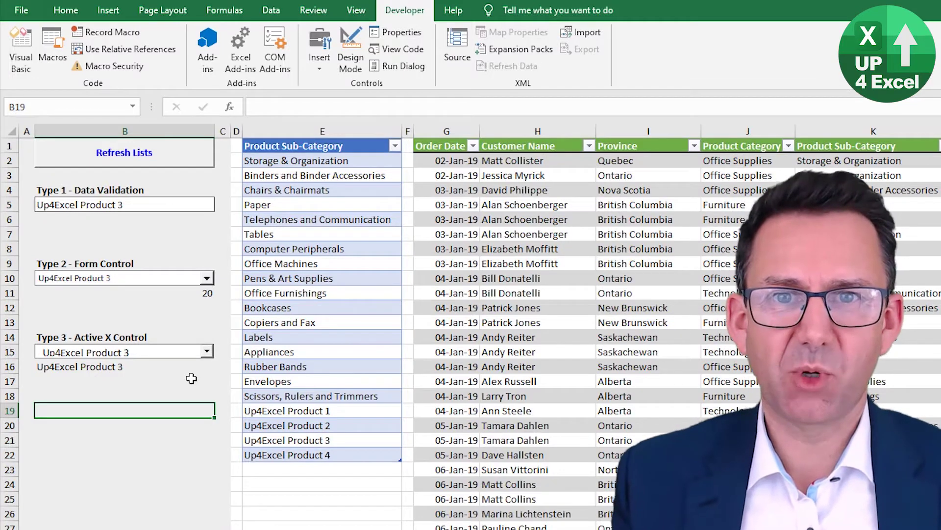
left_click(98, 160)
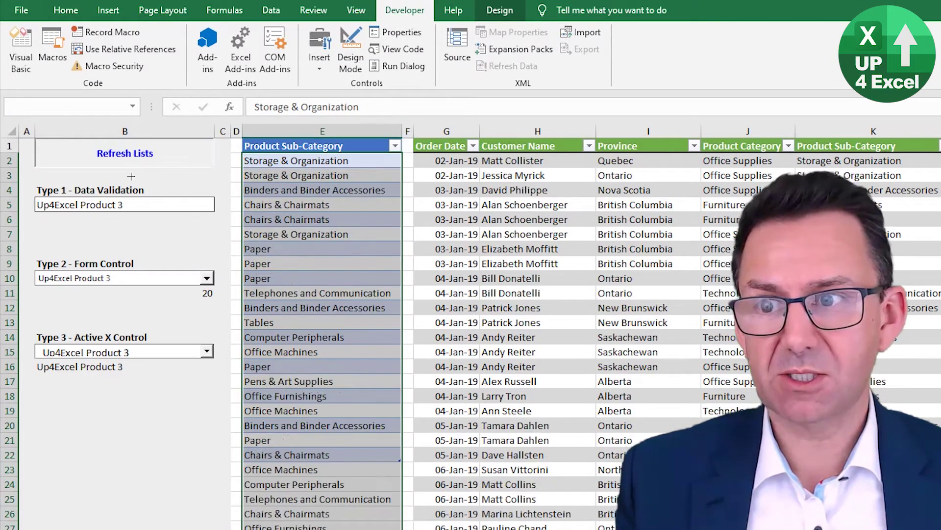
left_click(122, 382)
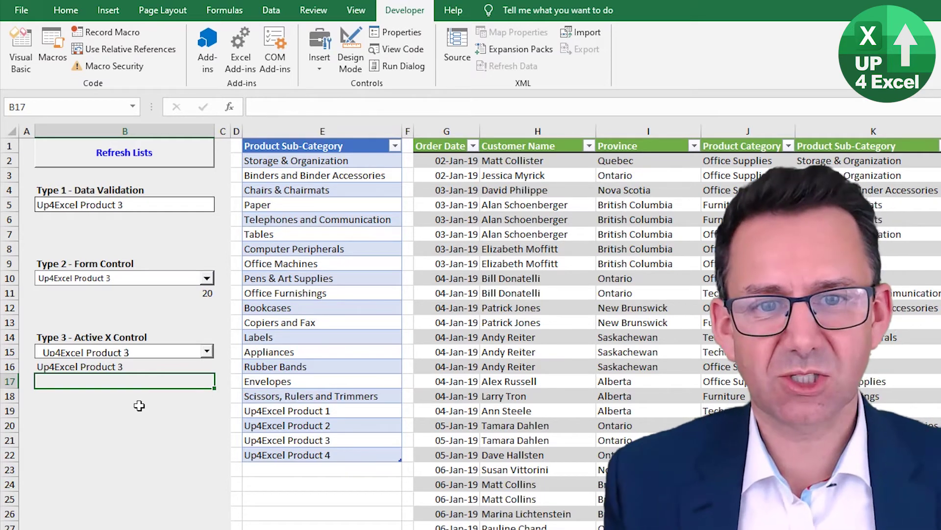
Step: Open Macro2's code through the Refresh Lists button's Assign Macro > Edit
right_click(131, 166)
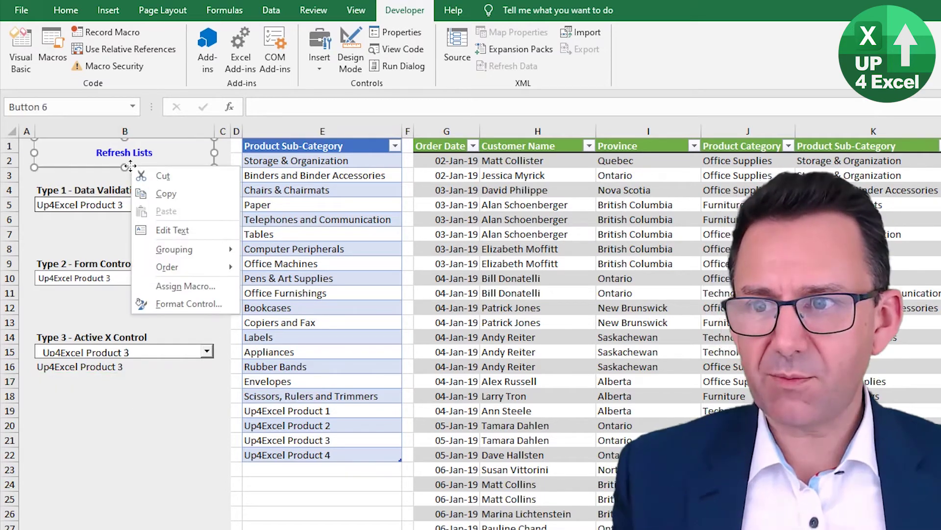
left_click(187, 286)
left_click(280, 194)
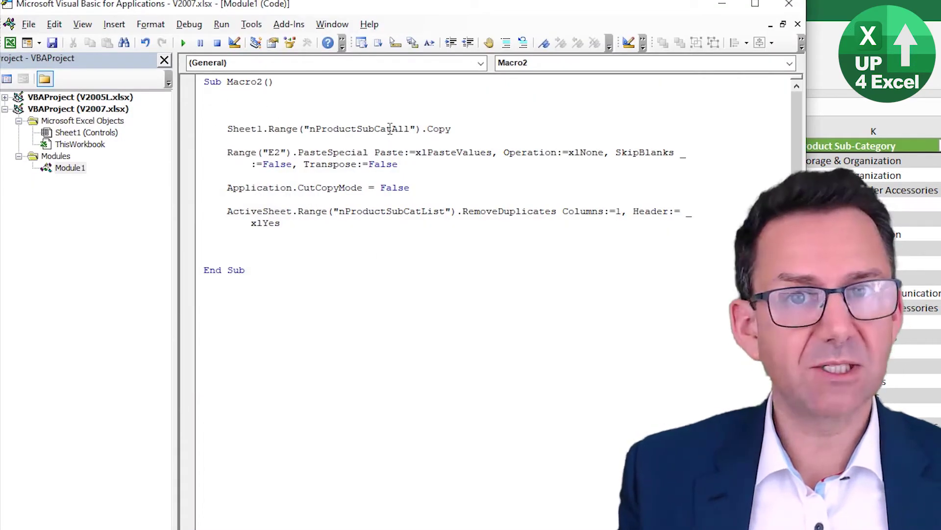
Step: Copy Macro2's four body statements and open the Sheet1 (Controls) code module
left_click_drag(197, 128, 195, 232)
key("ctrl+c")
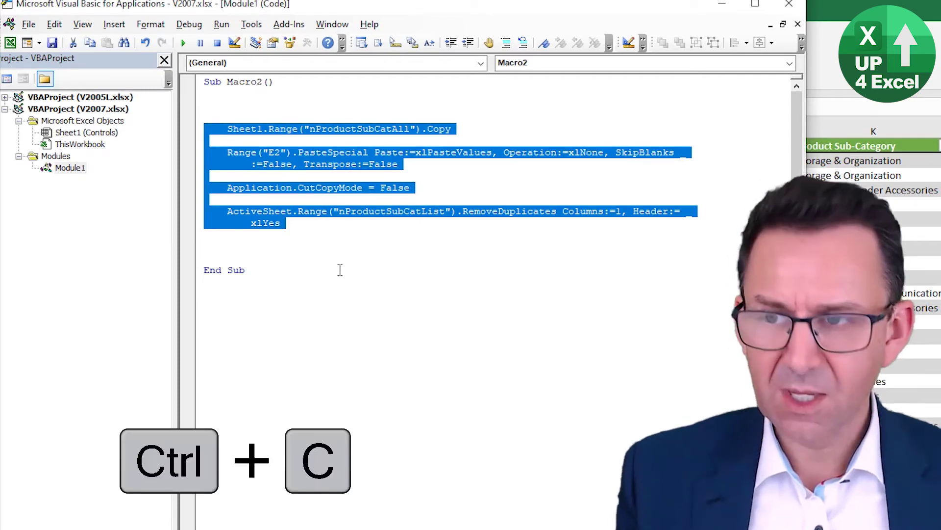
double_click(91, 133)
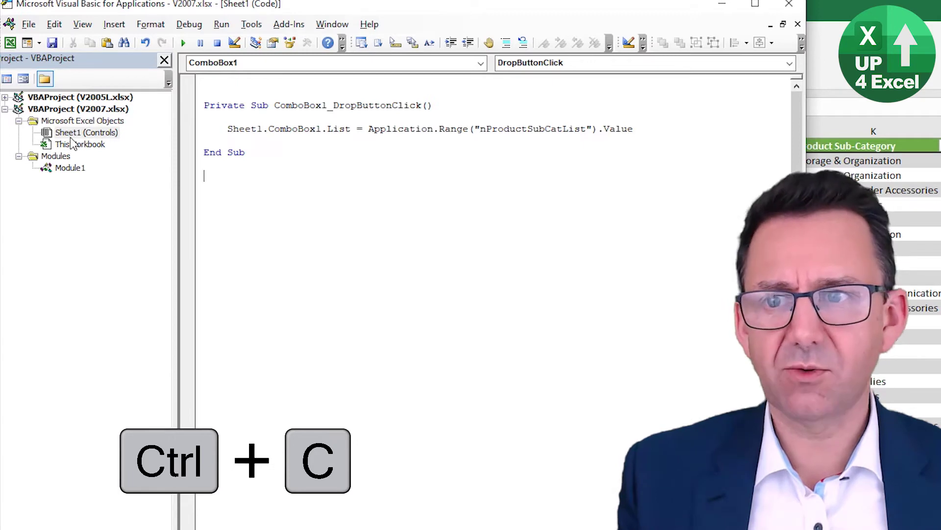
Step: Create an empty Worksheet_Change event handler in Sheet1's code
left_click(481, 63)
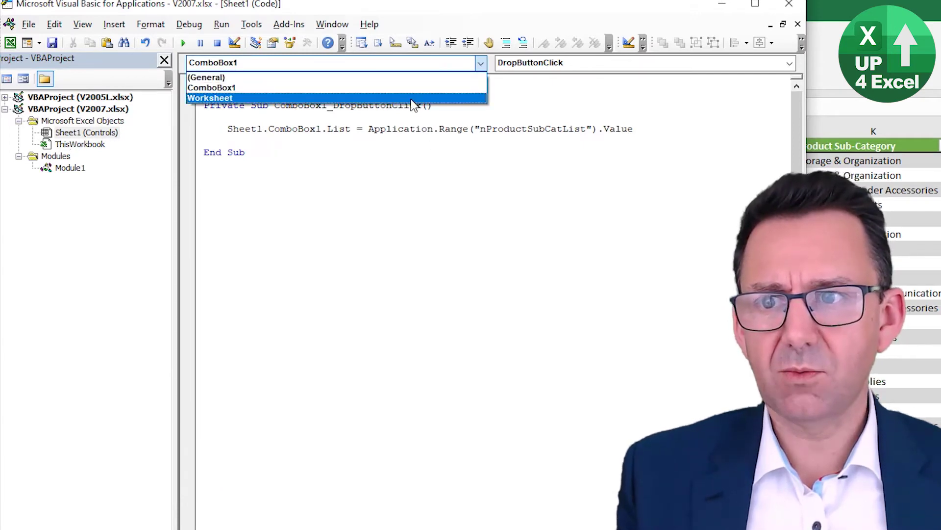
left_click(411, 99)
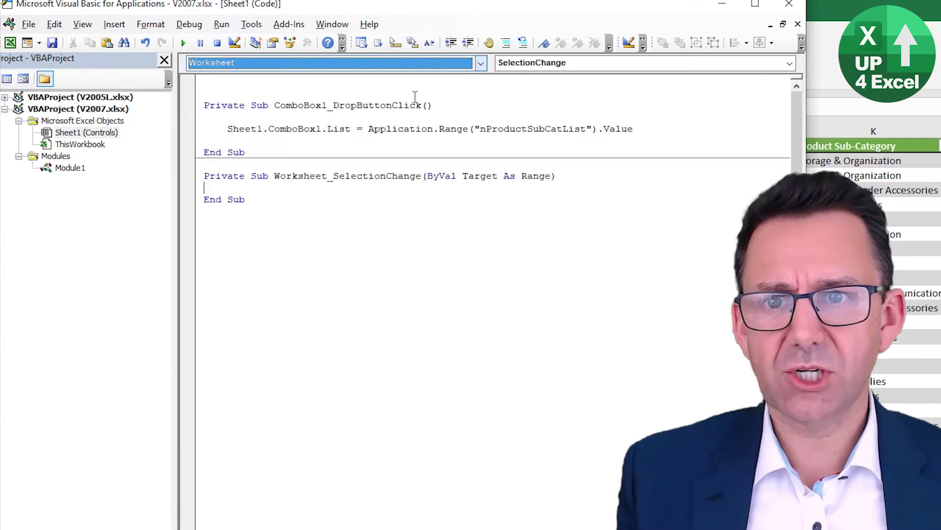
left_click(790, 64)
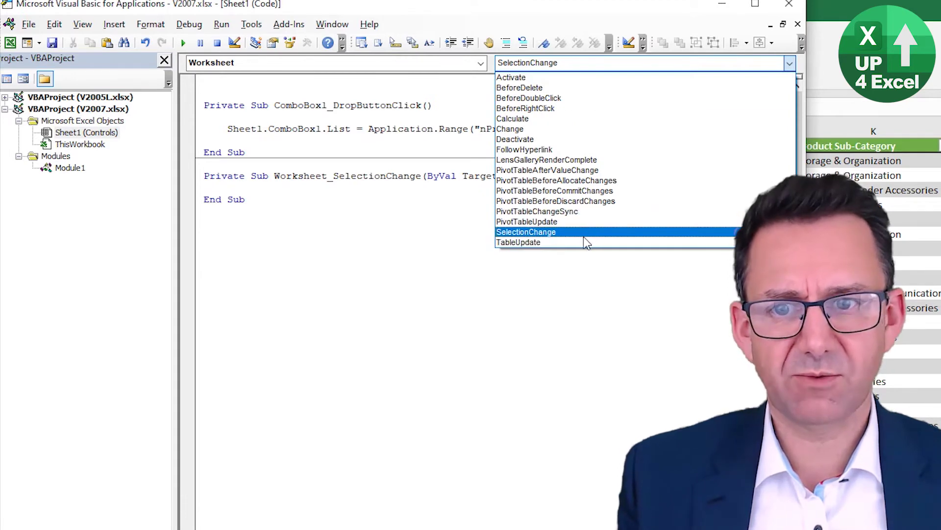
left_click(566, 131)
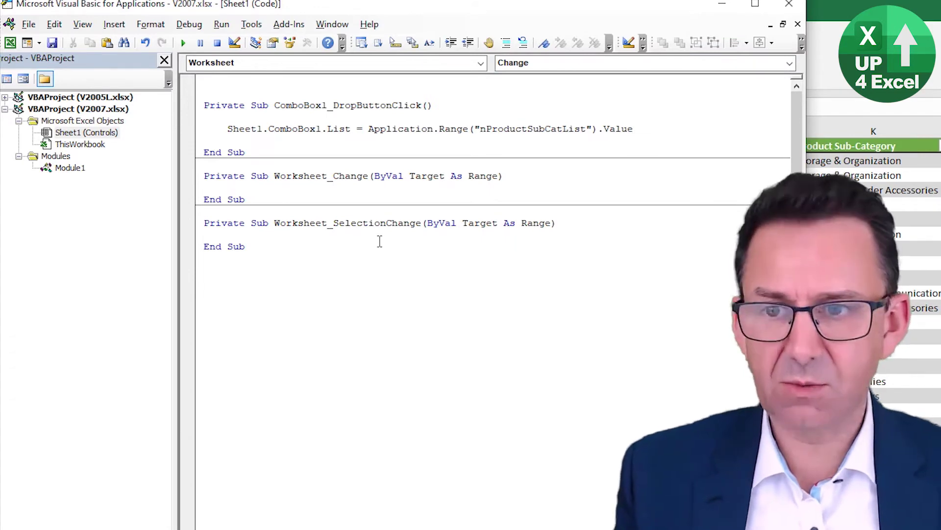
Step: Paste the Macro2 statements into Worksheet_Change and delete the empty SelectionChange sub
key("Return")
key("ctrl+v")
key("Down")
key("shift+Down")
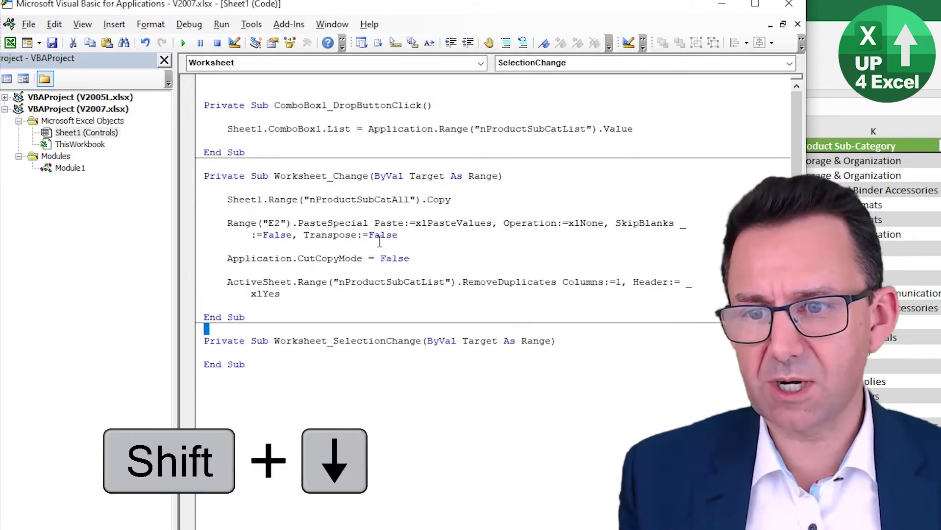
key("shift+Down")
key("shift+Down")
key("shift+Down")
key("Delete")
key("Up")
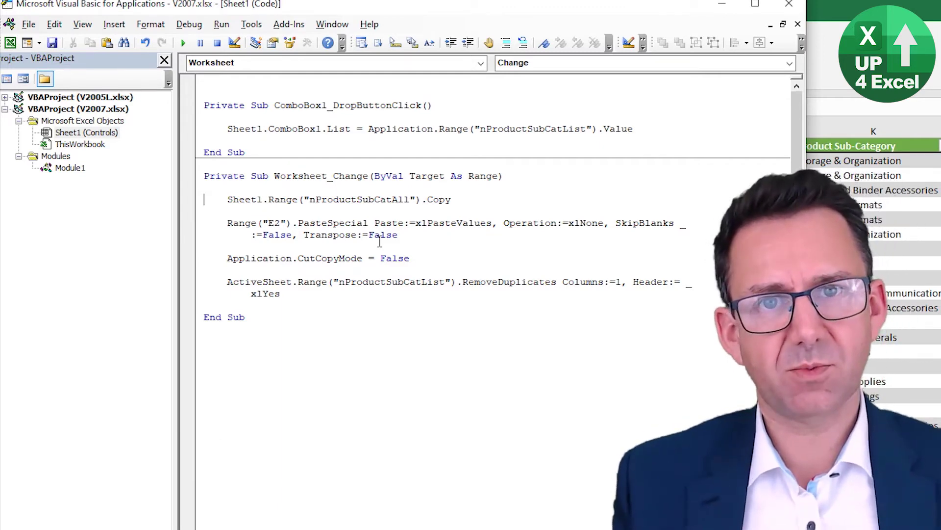
Step: Indent the pasted code and add 'If Target.Column = 11 Then' above it
key("Return")
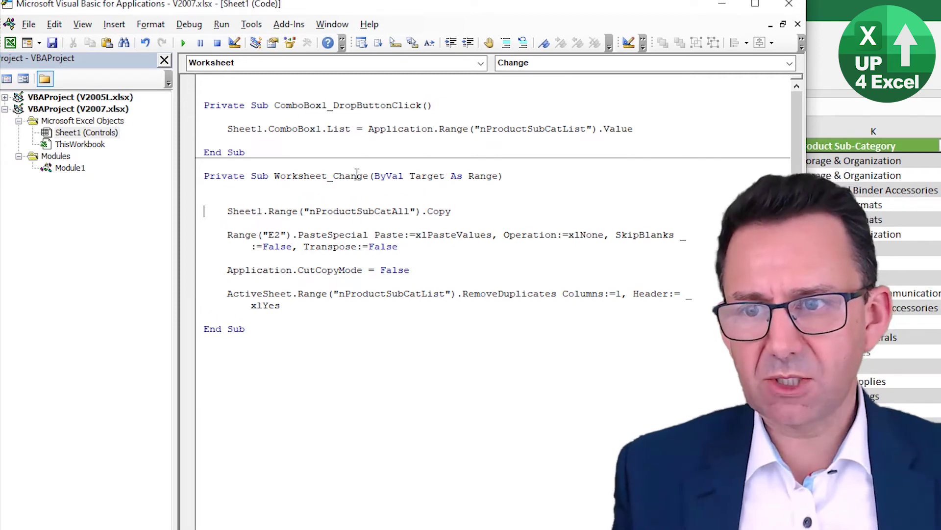
key("shift+Down")
key("shift+Down")
key("shift+Down")
key("shift+Down")
key("shift+Down")
key("shift+Down")
key("shift+Down")
key("shift+Down")
key("shift+Down")
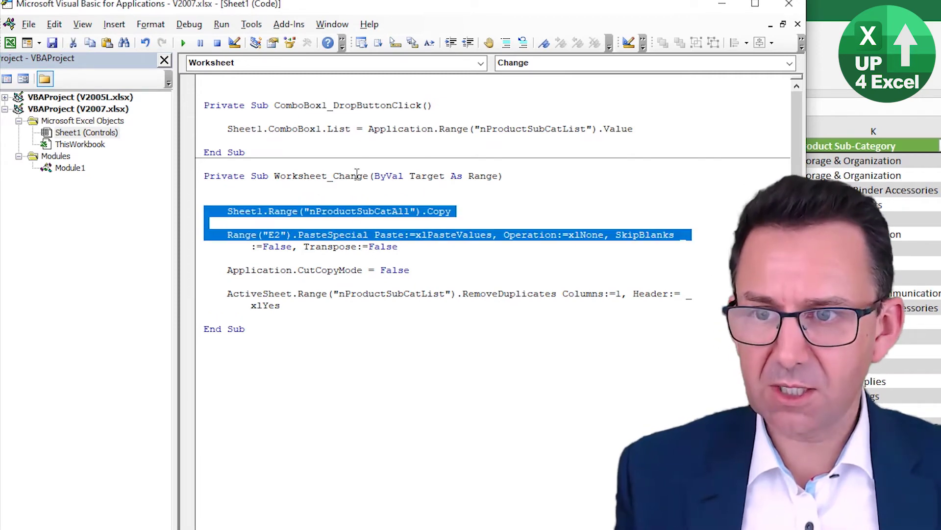
key("Tab")
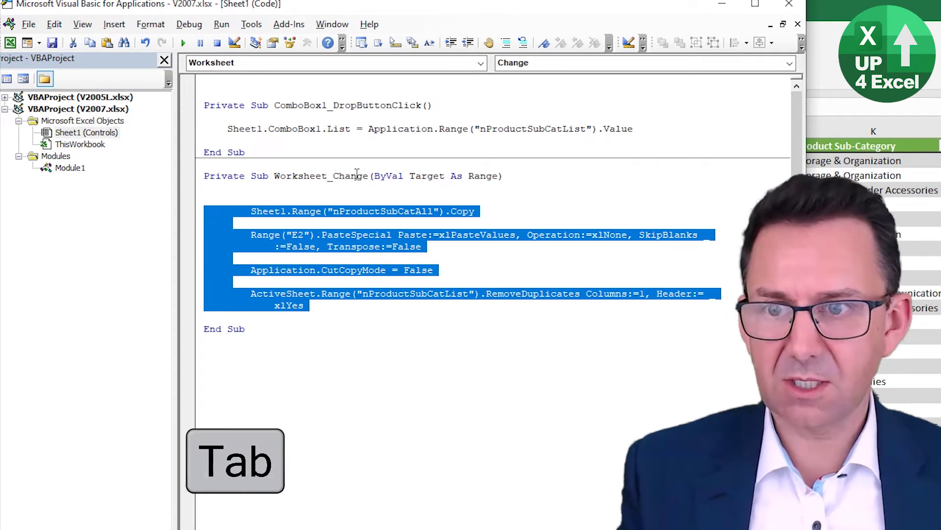
key("Up")
type("if")
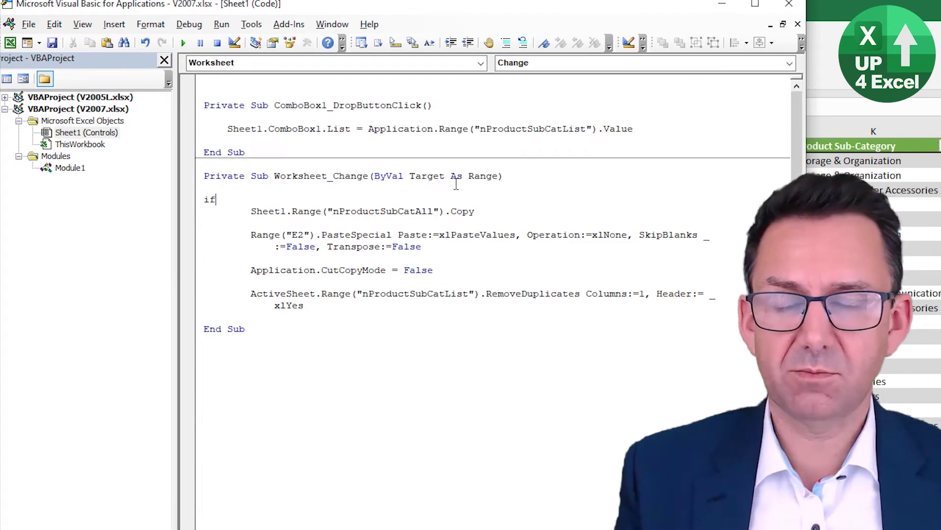
type("tar")
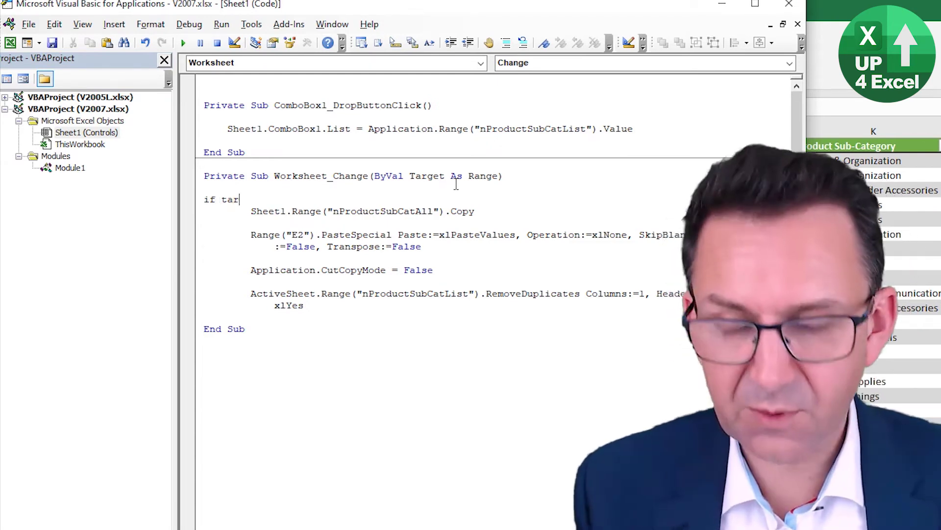
type("get.col")
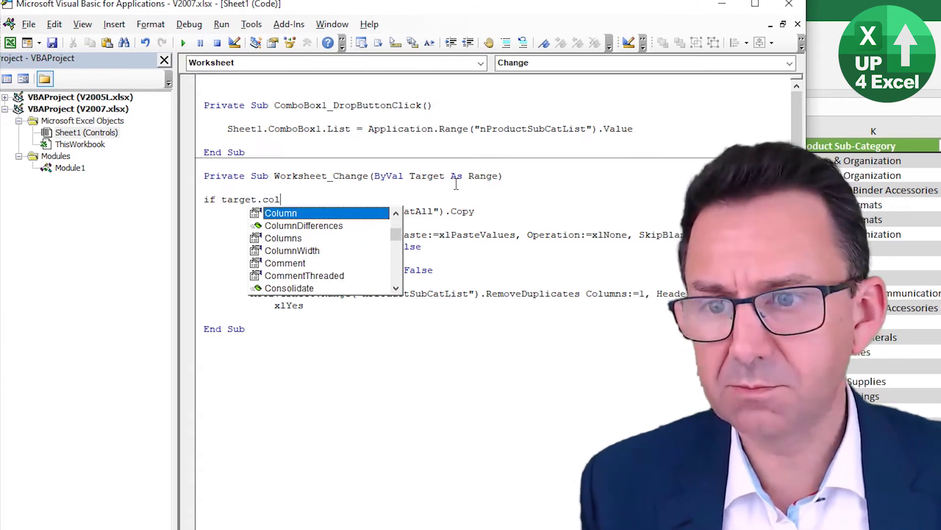
key("Tab")
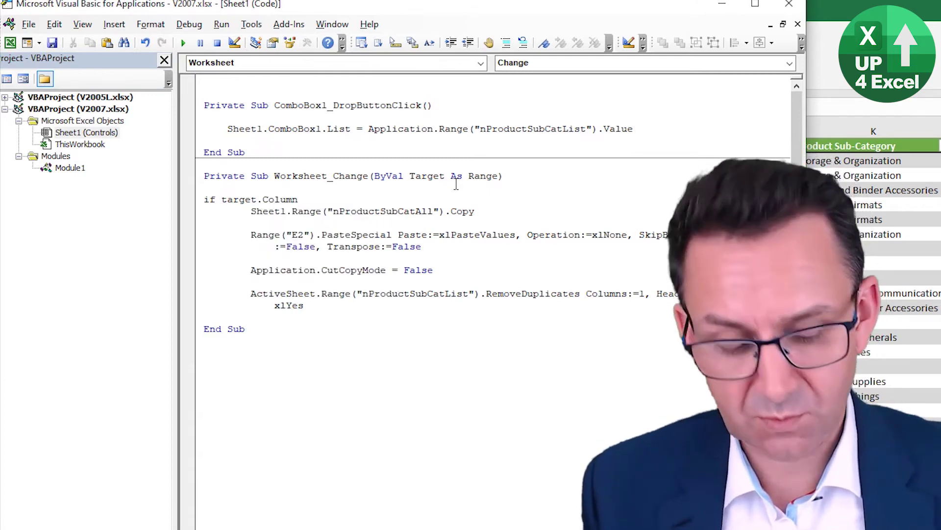
type("= 11")
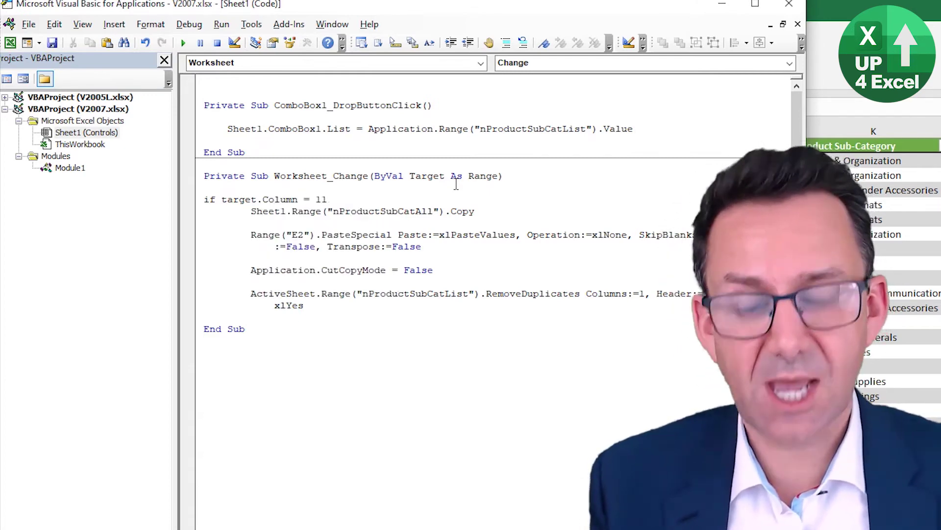
type(" then")
key("Return")
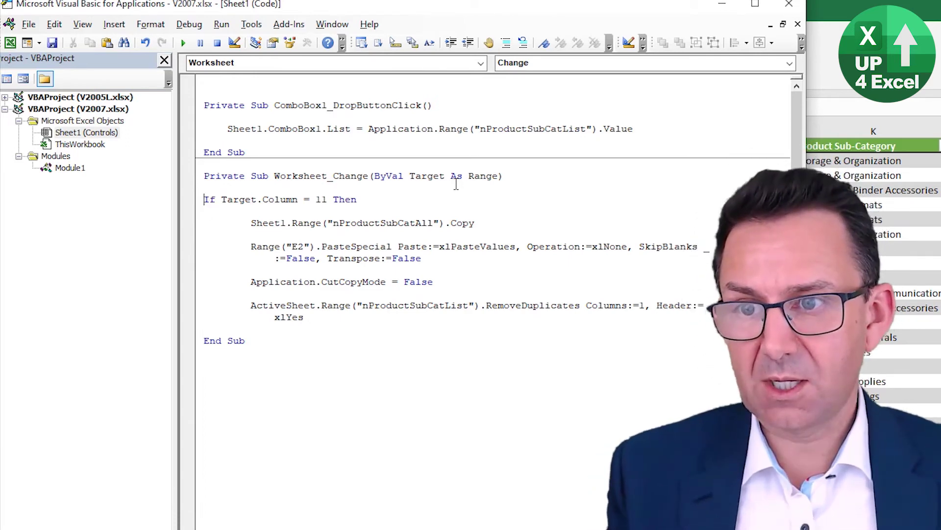
key("ctrl+Right")
key("ctrl+Right")
key("ctrl+Right")
key("ctrl+Right")
key("ctrl+Right")
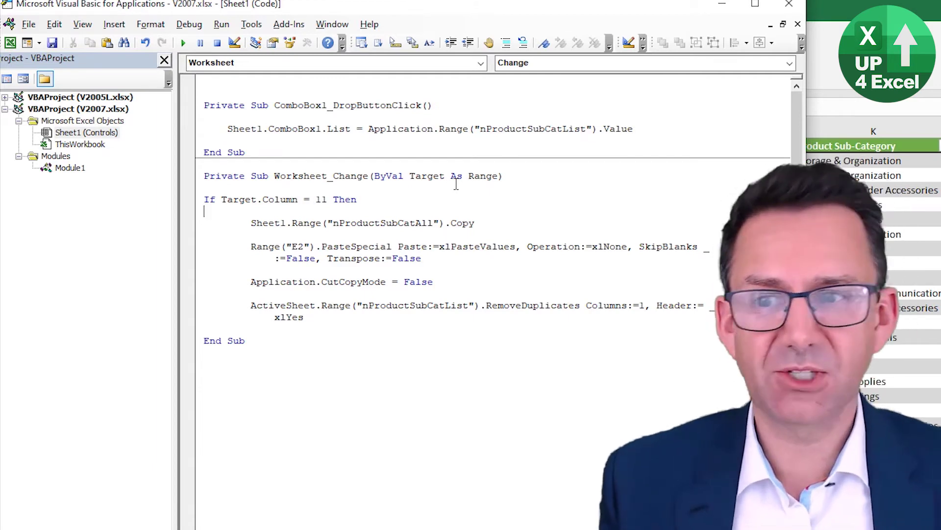
Step: Close the block with an End If line below the code
key("Return")
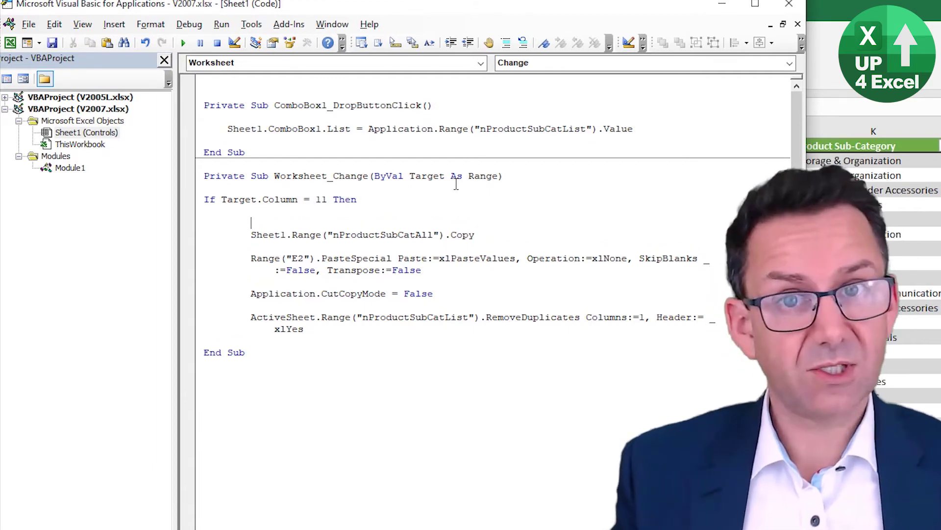
key("Down")
key("Down")
key("Down")
key("Down")
key("Down")
key("Down")
key("Down")
key("Down")
key("Down")
key("Return")
type("end if")
key("Return")
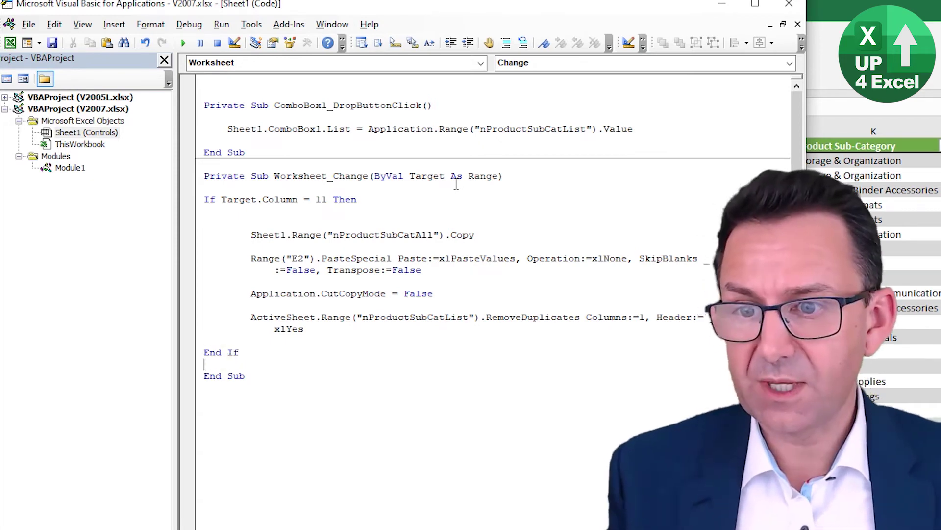
key("Return")
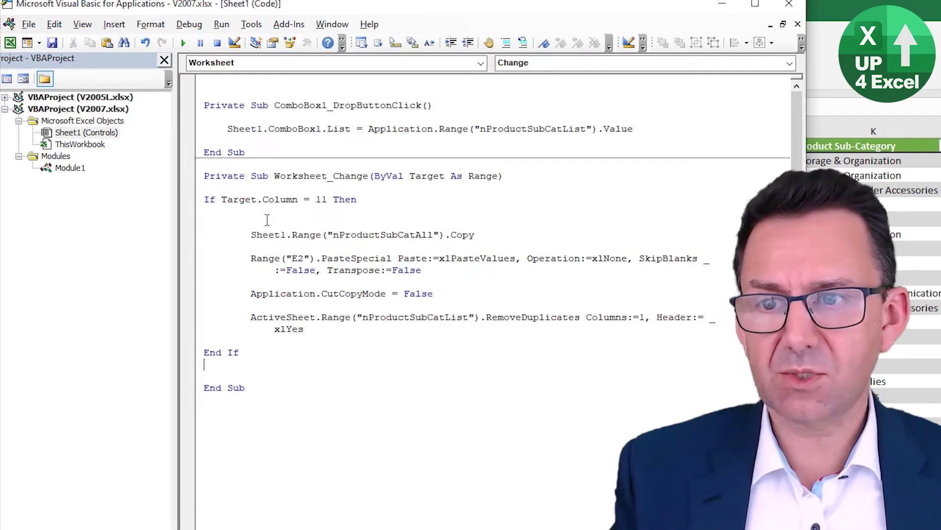
Step: Add an 'Application.EnableEvents = False' line above the If statement
key("Return")
type("applica")
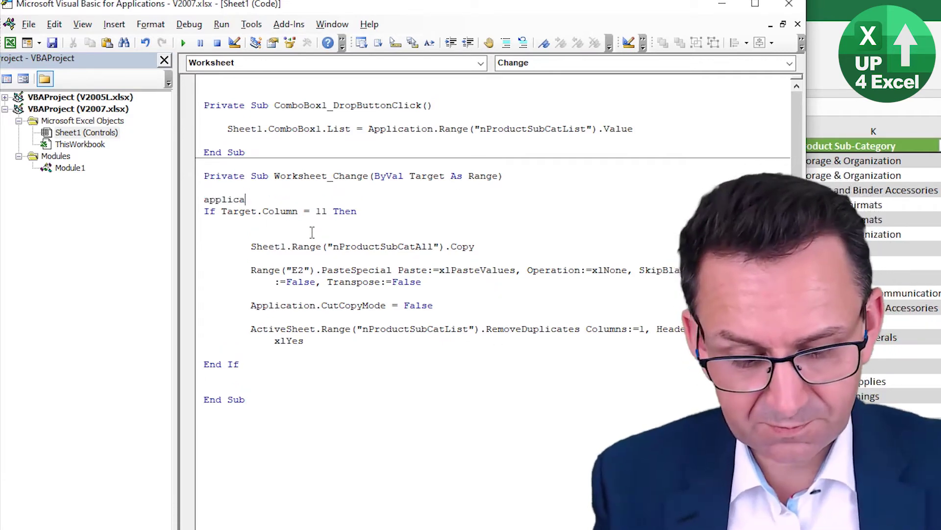
type("tion.e")
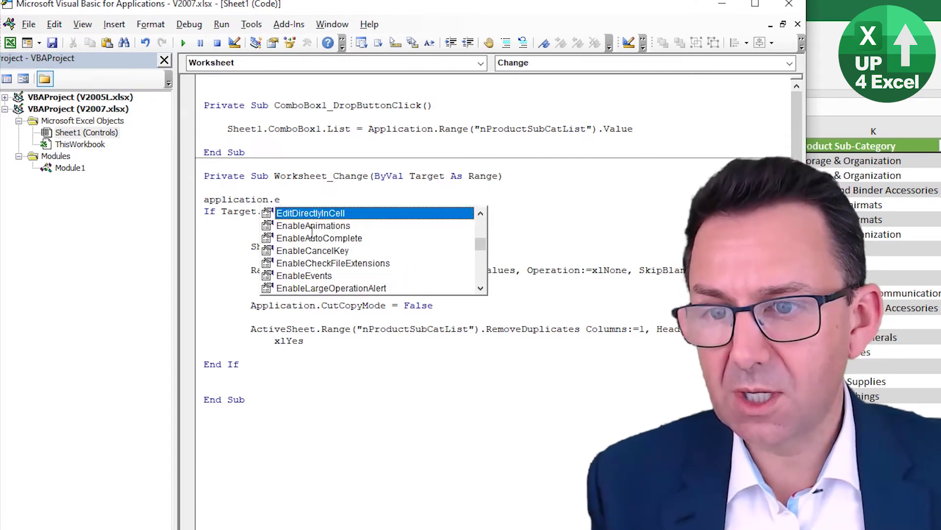
type("n")
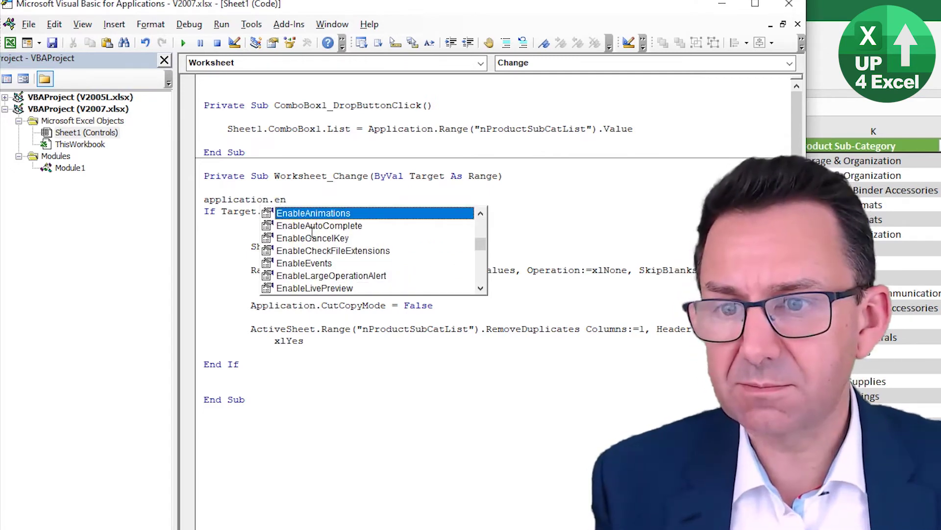
key("Down")
key("Down")
key("Down")
key("Down")
key("Tab")
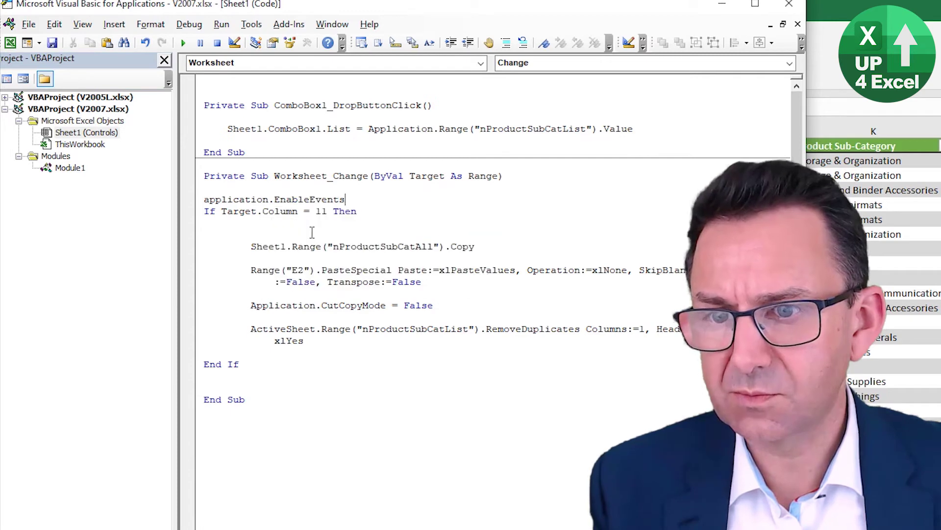
type("= false")
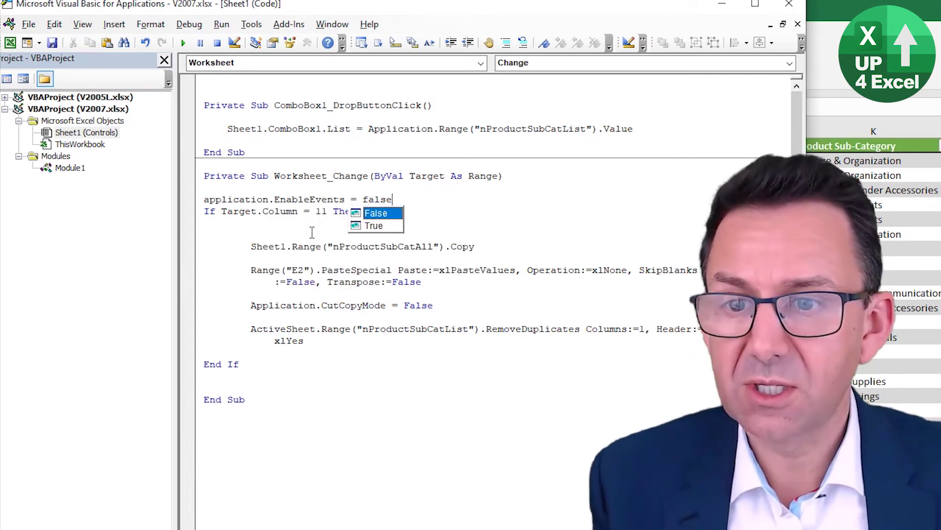
key("Tab")
key("Return")
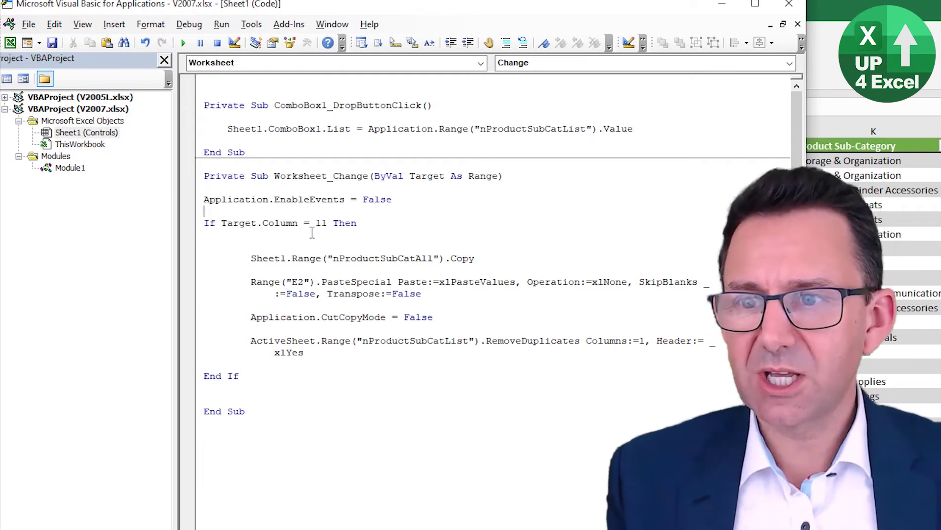
Step: Duplicate that line near End Sub as 'Application.EnableEvents = True'
key("shift+End")
key("ctrl+c")
key("Down")
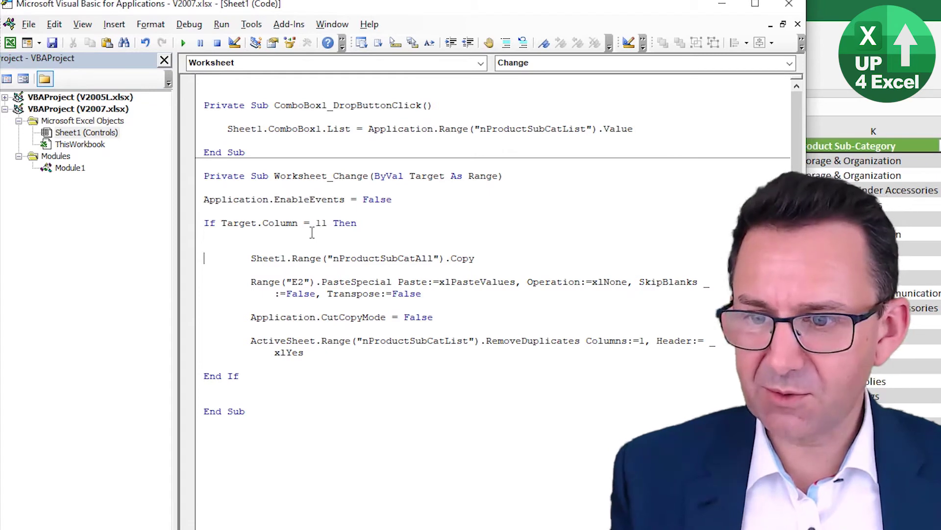
key("ctrl+v")
key("Return")
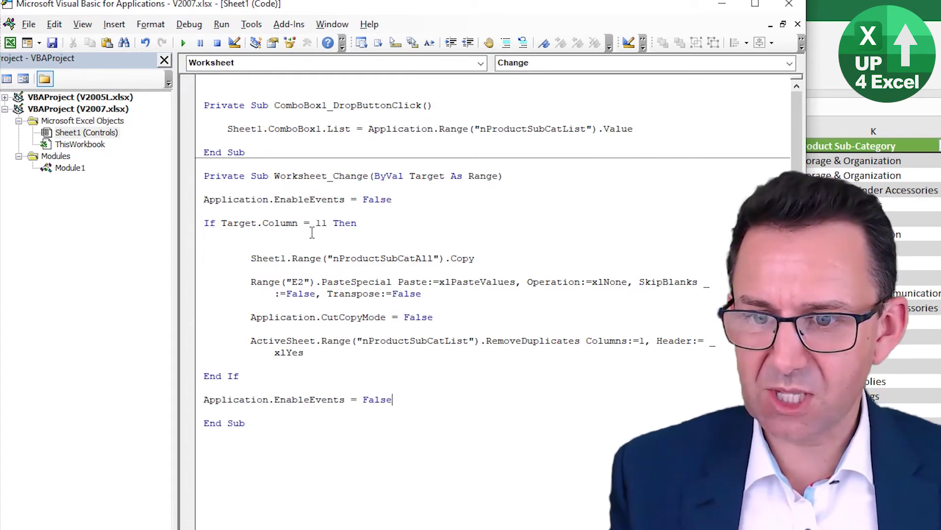
key("ctrl+shift+Left")
type("true")
Step: Move the EnableEvents = False line inside the If Target.Column = 11 block and indent it
key("Up")
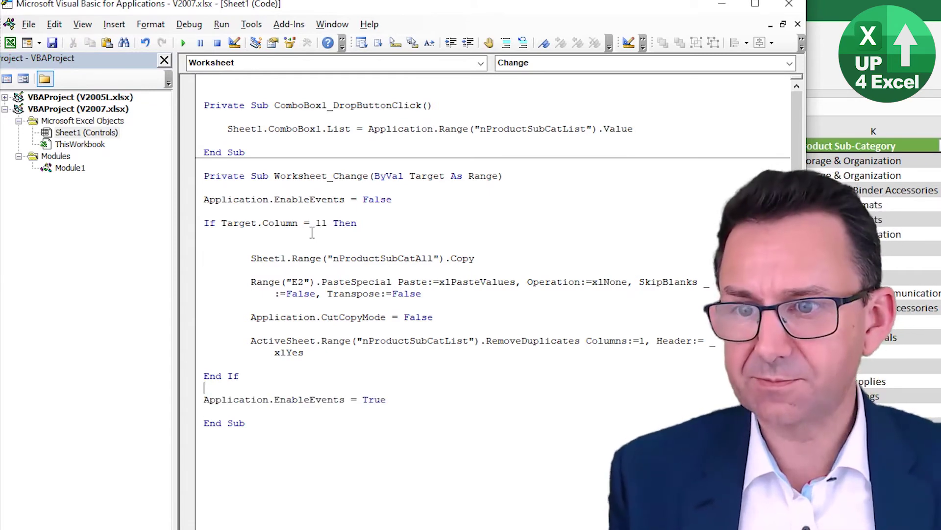
key("Up")
key("Up")
key("Up")
key("Up")
key("Up")
key("Up")
key("Up")
key("Up")
key("Up")
key("Up")
key("Up")
key("Up")
key("Up")
key("Up")
key("Up")
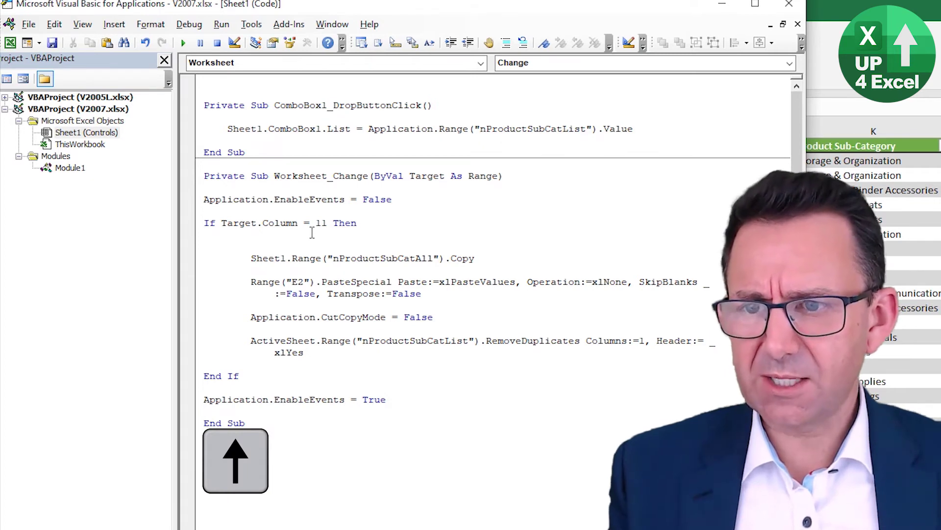
key("ctrl+Left")
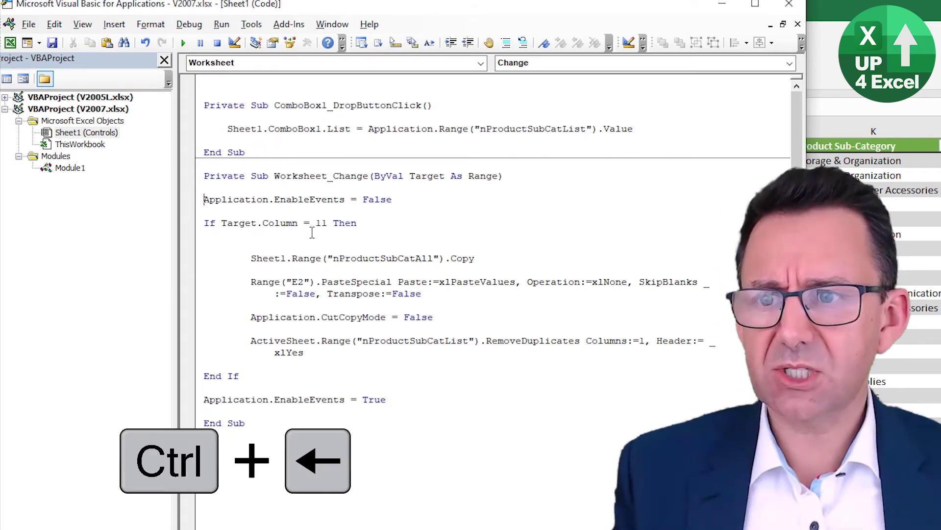
key("shift+Down")
key("ctrl+x")
key("Down")
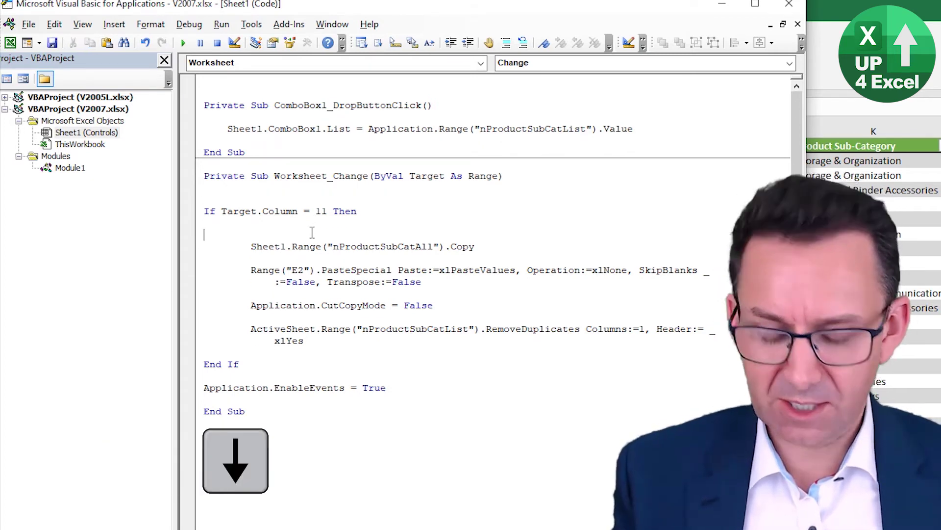
key("ctrl+v")
key("Up")
key("Tab")
key("Down")
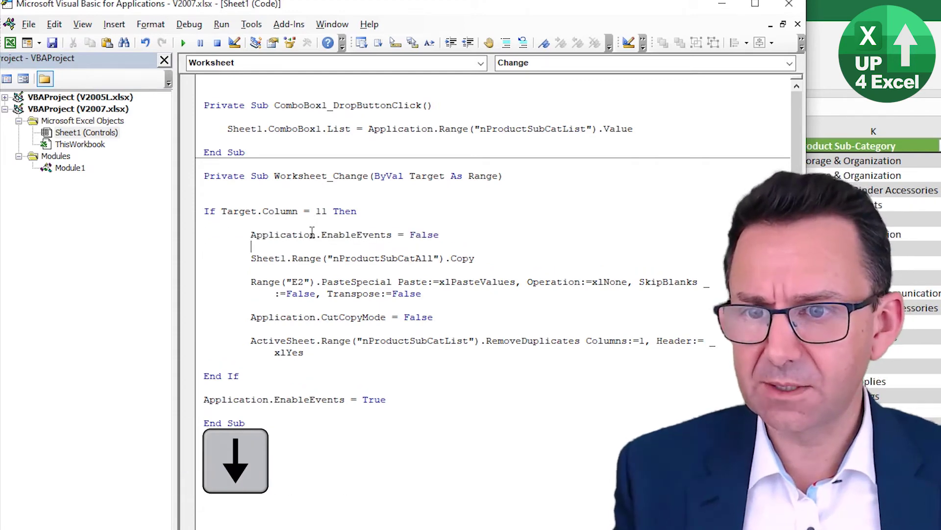
Step: Move the EnableEvents = True line above End If and indent the If/End If lines
key("Down")
key("Down")
key("Down")
key("Down")
key("Down")
key("Down")
key("Down")
key("Down")
key("Down")
key("Down")
key("Down")
key("ctrl+Left")
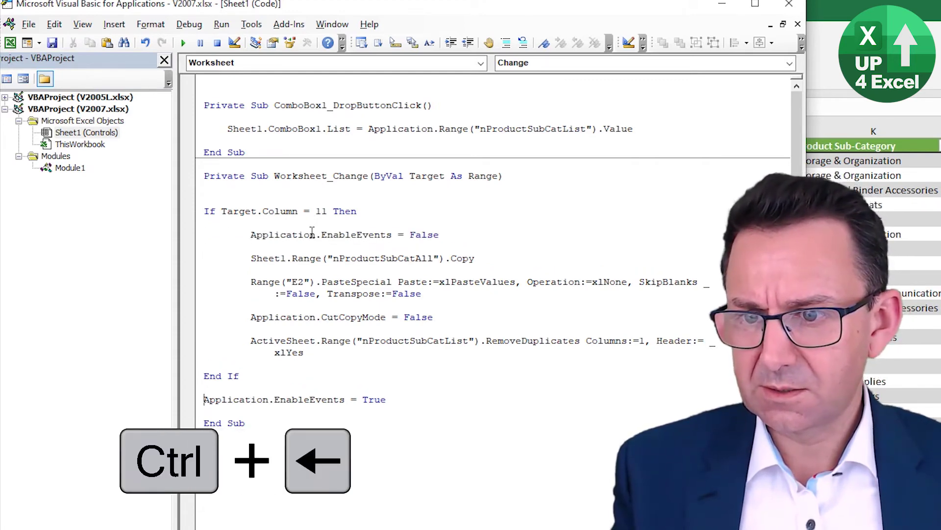
key("shift+Down")
key("ctrl+x")
key("Up")
key("Up")
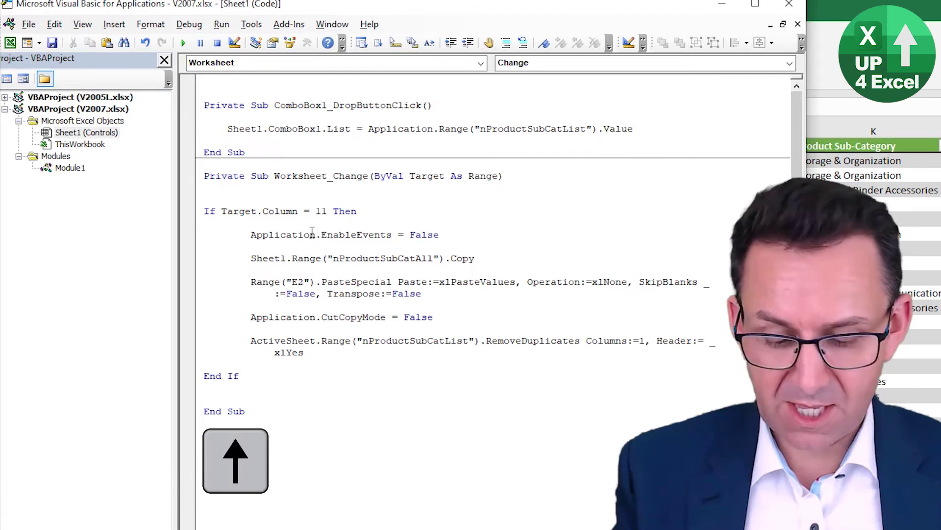
key("ctrl+v")
key("Tab")
key("Tab")
key("Up")
key("Up")
key("Up")
key("Up")
key("Up")
key("Up")
key("Up")
key("Up")
key("Up")
key("Up")
key("Up")
key("Up")
key("Up")
key("Up")
key("Home")
key("Tab")
key("Down")
key("Down")
key("Down")
key("Down")
key("Down")
key("Down")
key("Down")
key("Down")
key("Down")
key("Down")
key("Down")
key("Down")
key("Down")
key("Down")
key("Down")
key("Down")
key("Home")
key("Tab")
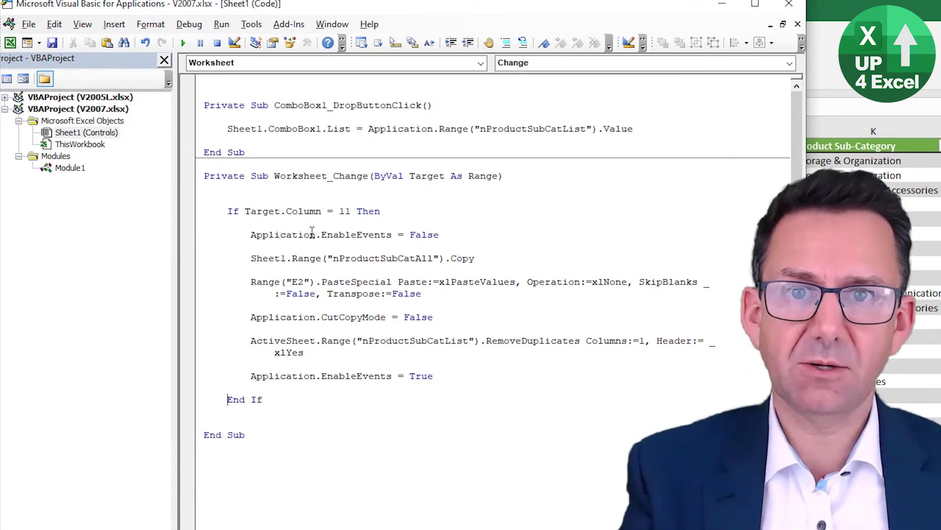
Step: Add a Target.Select line above 'Application.EnableEvents = True'
key("Return")
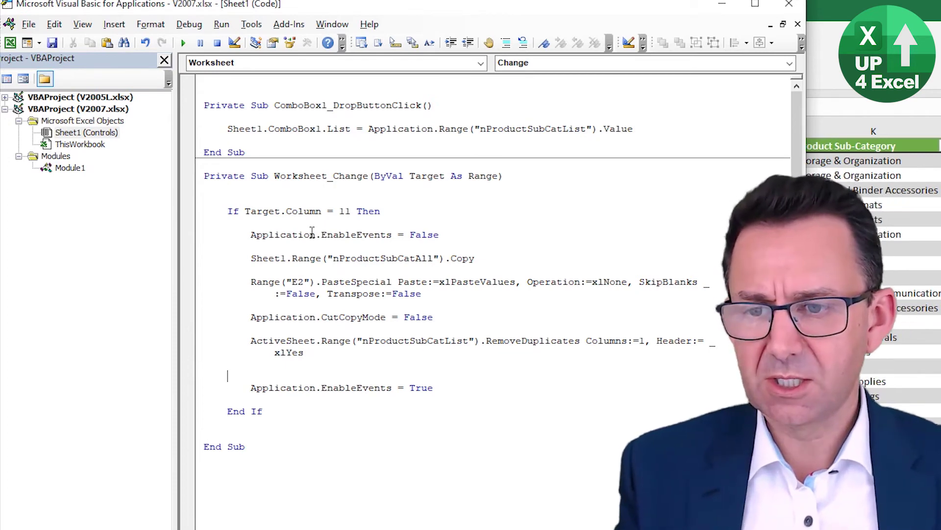
type("ta")
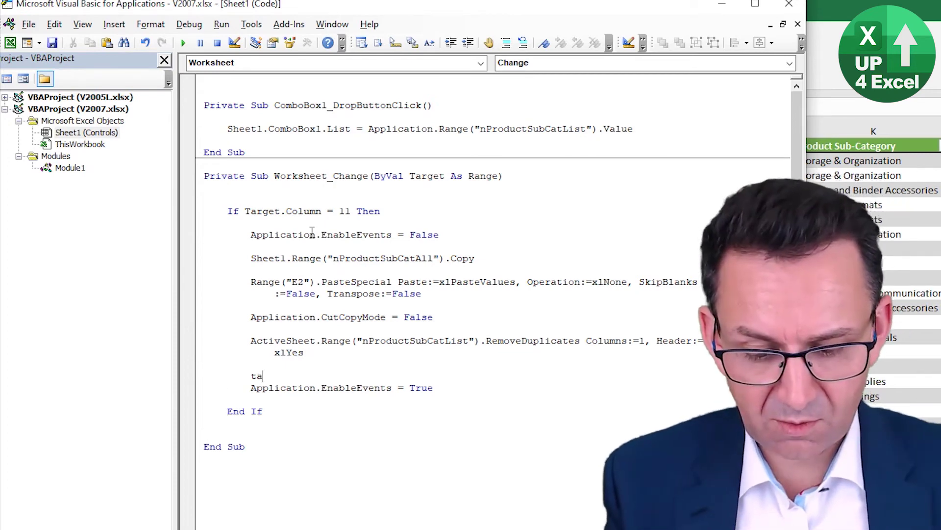
type("rget.s")
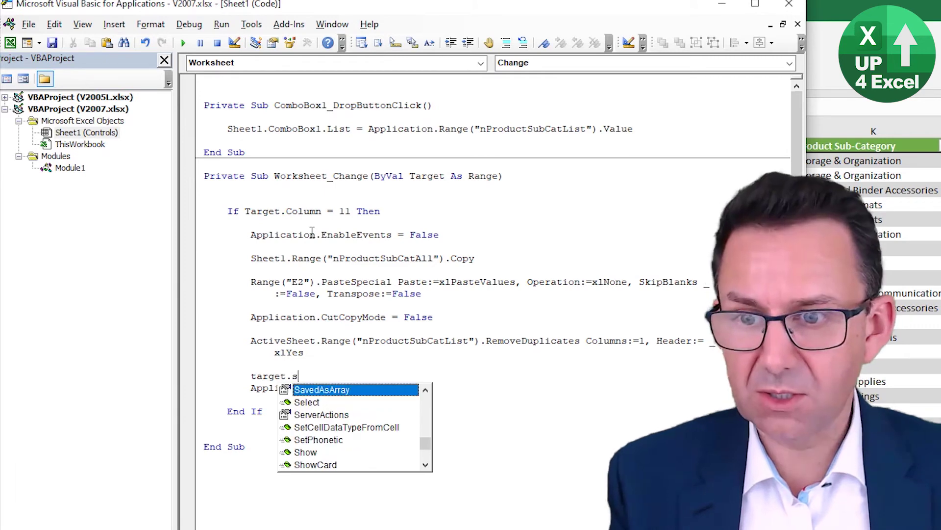
type("e")
key("Tab")
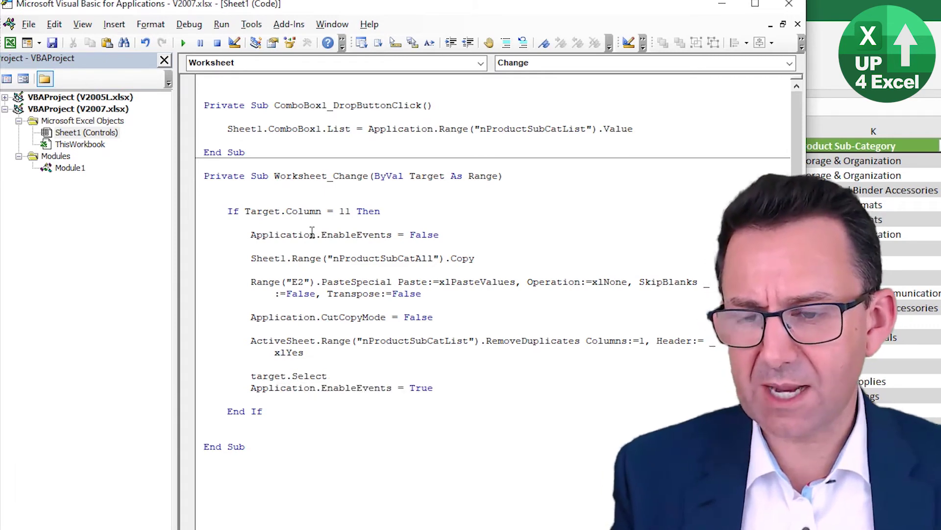
key("Return")
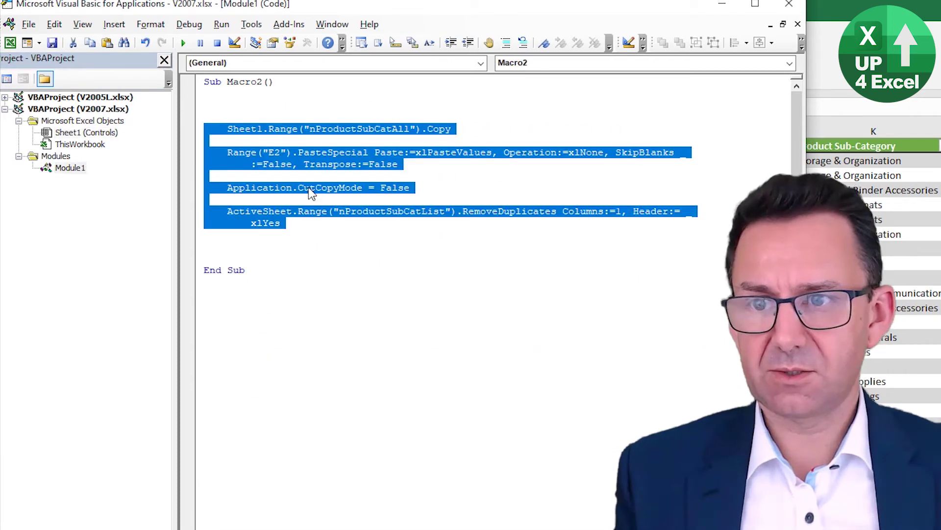
Step: Comment out all of Module1's Macro2 code with Comment Block
left_click(280, 272)
key("ctrl+a")
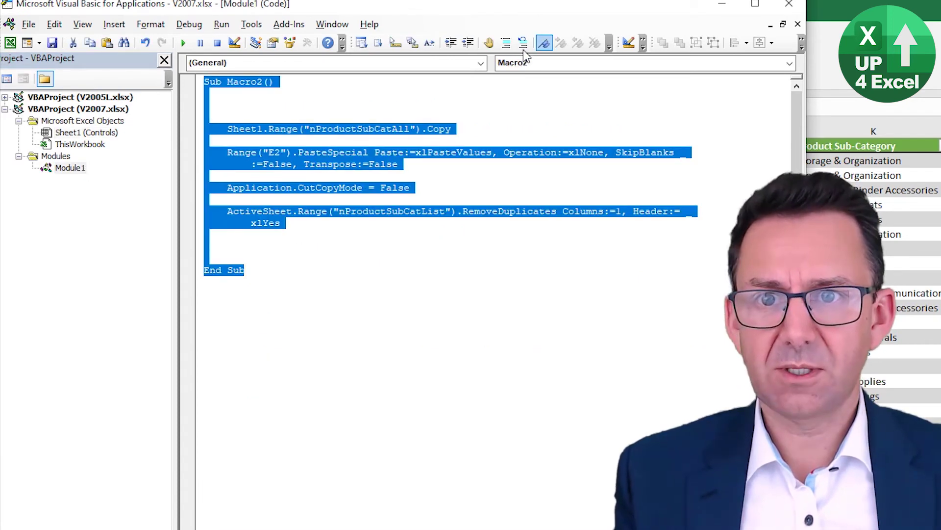
left_click(506, 43)
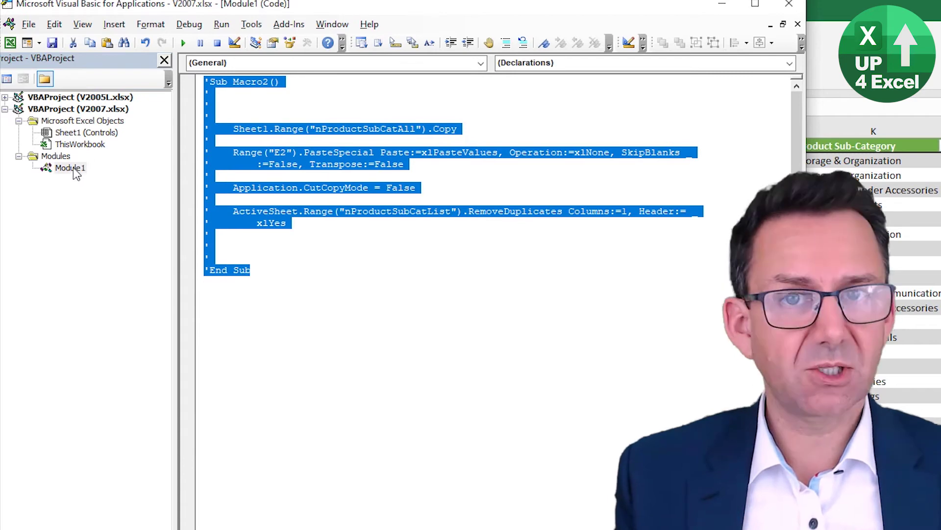
Step: Back on the worksheet, choose Up4Excel Product 4 in the Type 3 ActiveX drop-down
key("alt+F11")
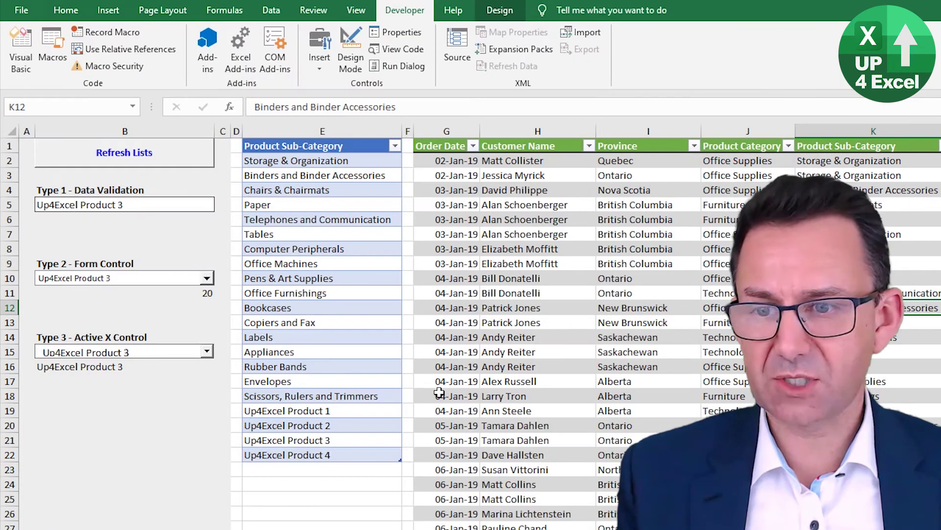
left_click(207, 351)
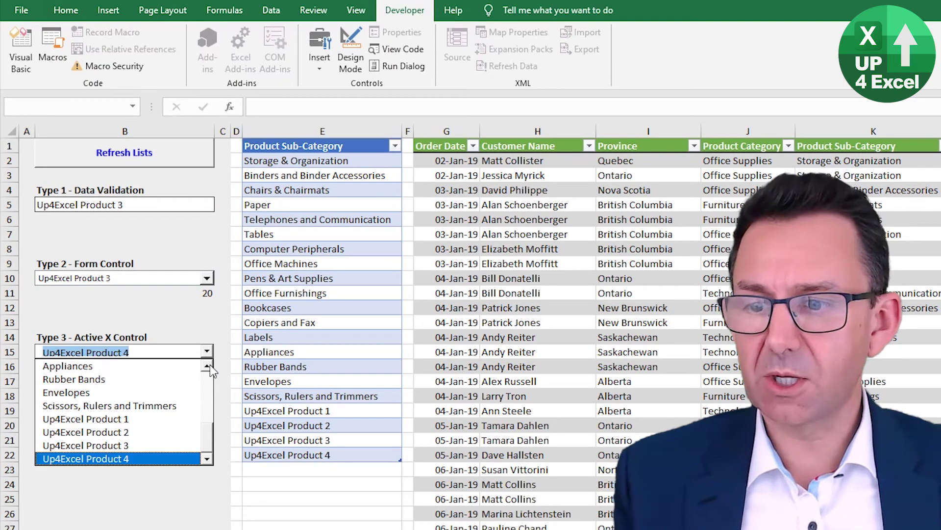
left_click(161, 459)
left_click(158, 383)
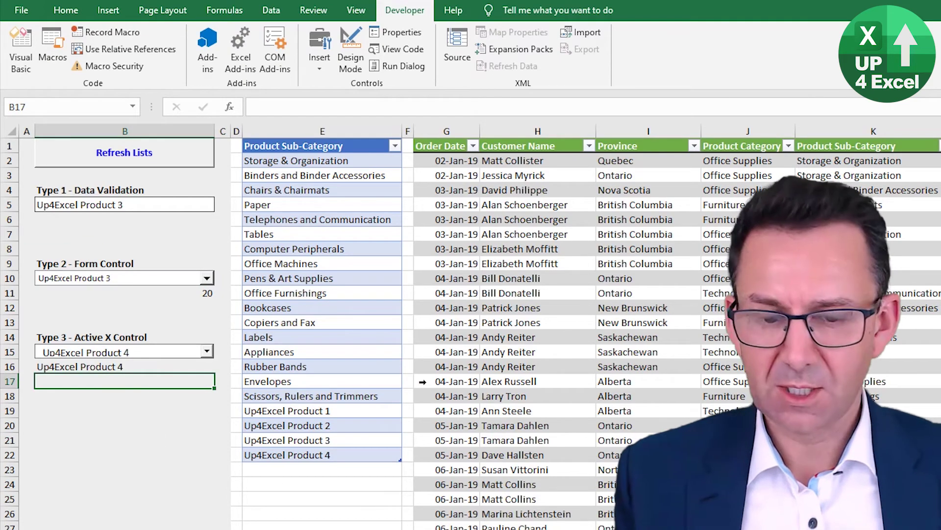
Step: Copy the last column K entry down a row and edit it to Up4Excel Product 5
key("ctrl+End")
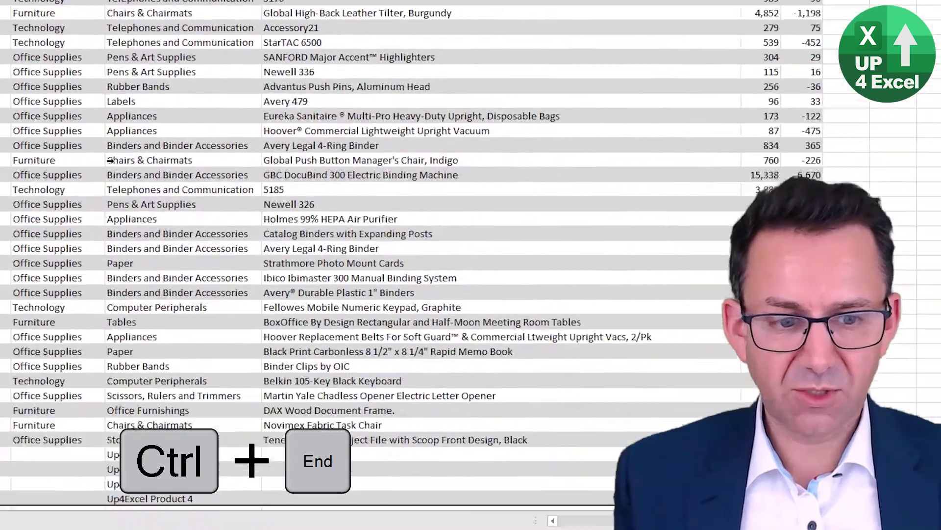
key("ctrl+Left")
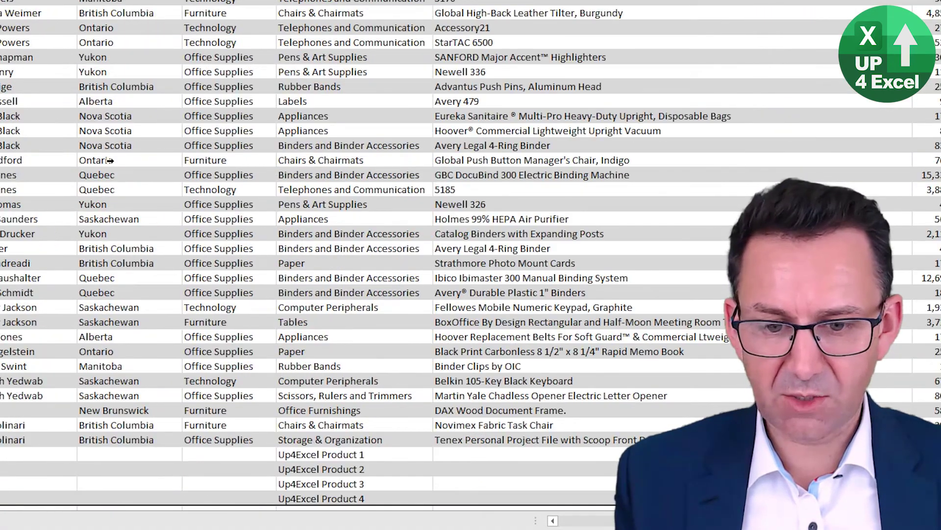
key("ctrl+Right")
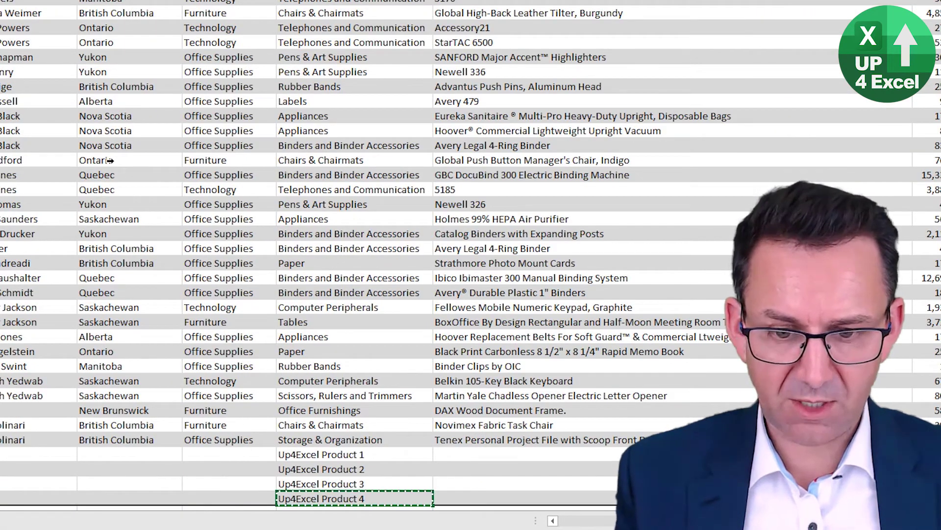
key("ctrl+c")
key("Down")
scroll(110, 161, "down", 6)
key("ctrl+v")
key("F2")
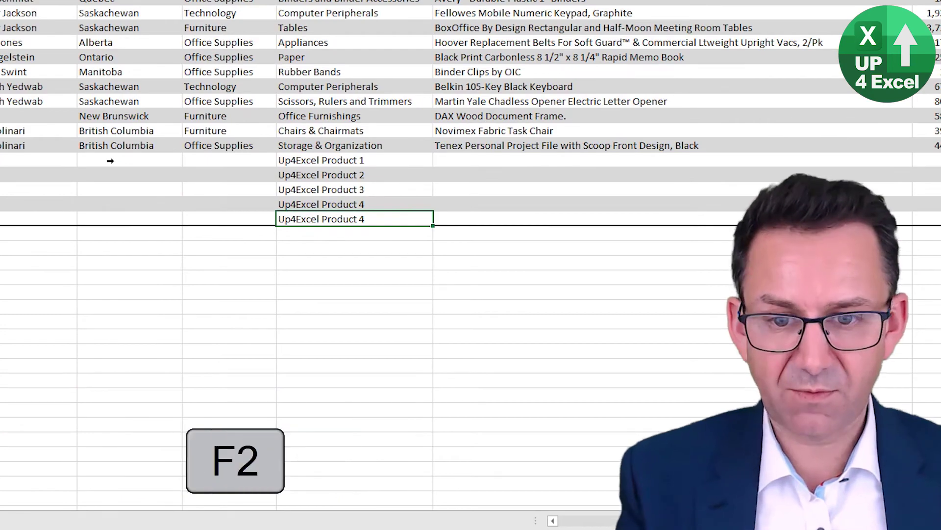
key("BackSpace")
key("Return")
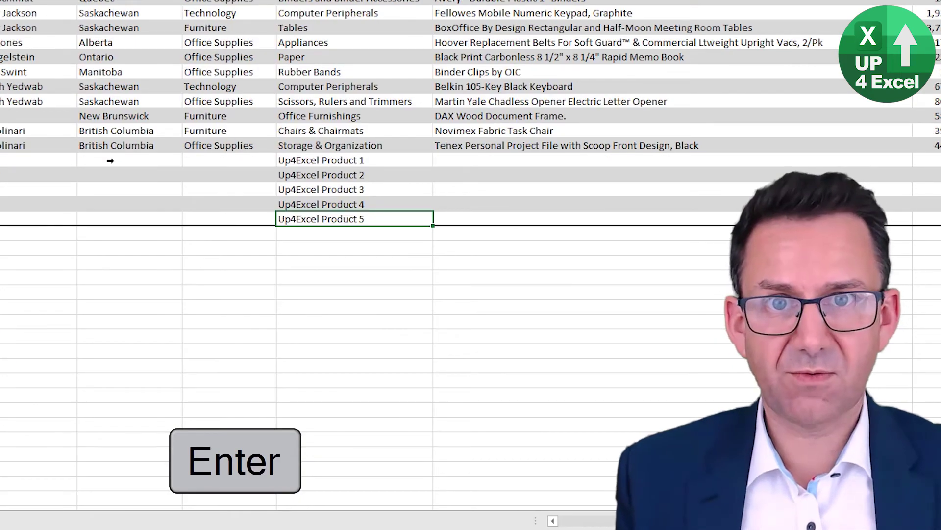
key("ctrl+Home")
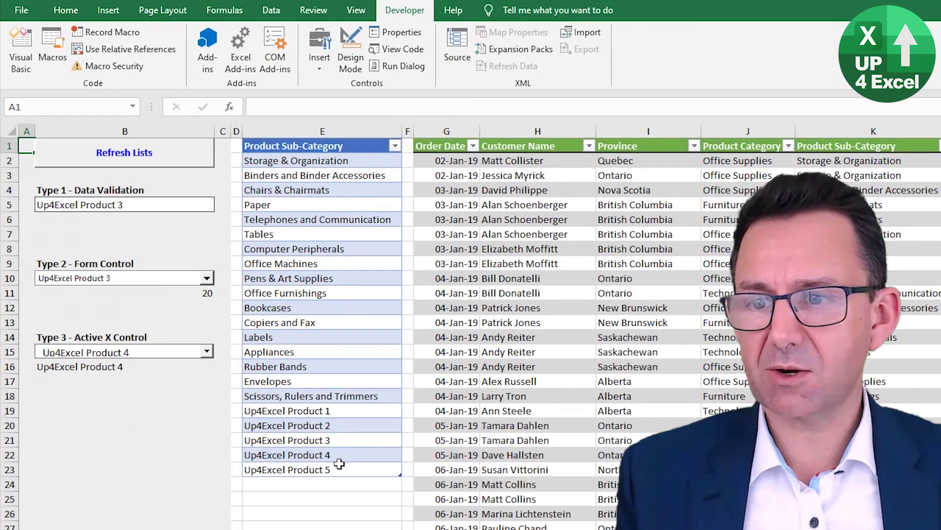
Step: Select Up4Excel Product 5 in the ActiveX, Form Control and B5 validation drop-downs
left_click(207, 351)
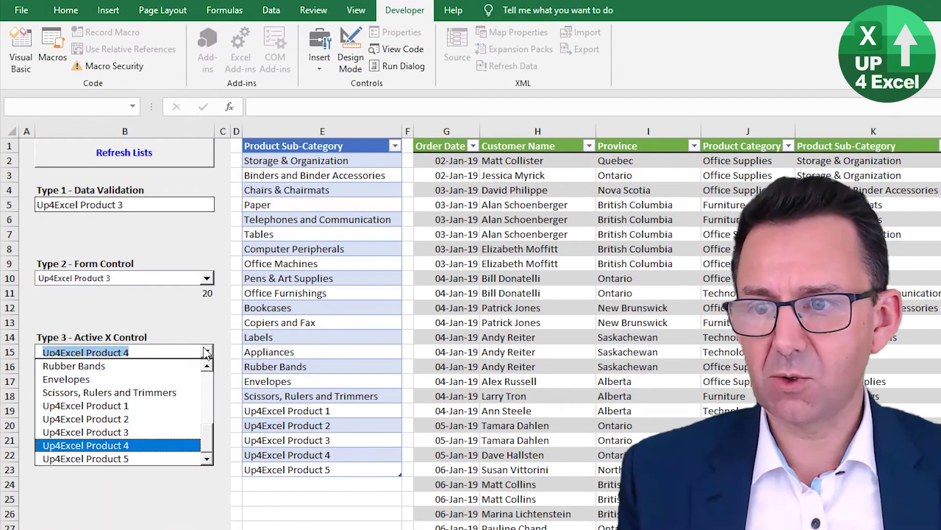
left_click(174, 458)
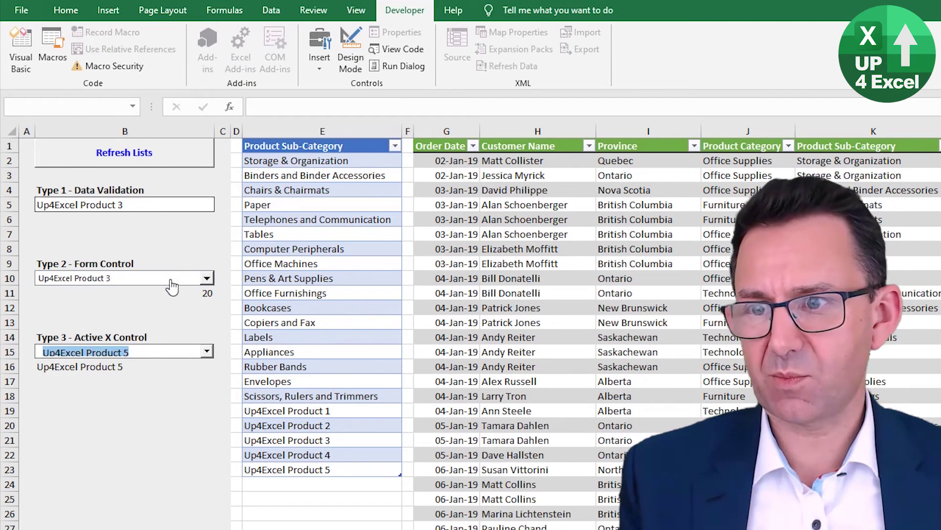
left_click(169, 281)
left_click(150, 357)
left_click(147, 206)
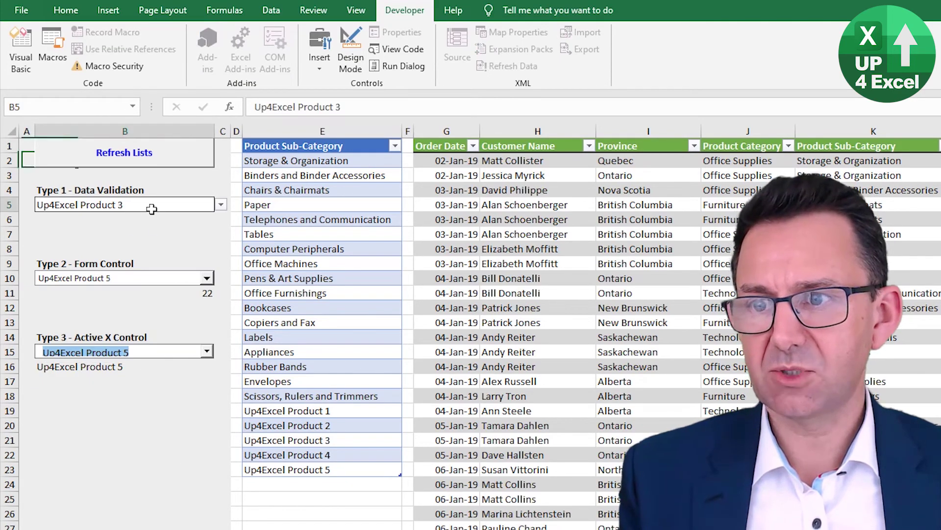
left_click(221, 206)
left_click(176, 285)
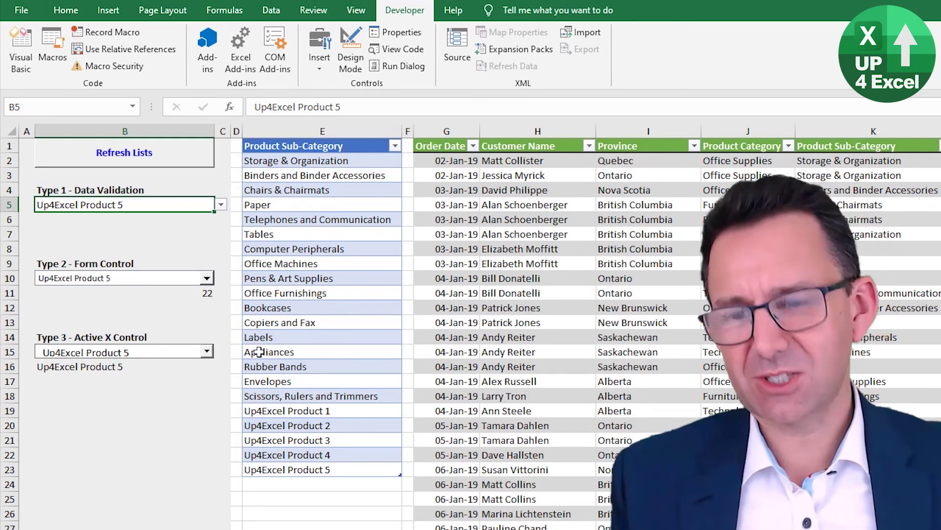
Step: In Sheet1's Worksheet_Change, add Application.ScreenUpdating = False after EnableEvents = False
key("alt+F11")
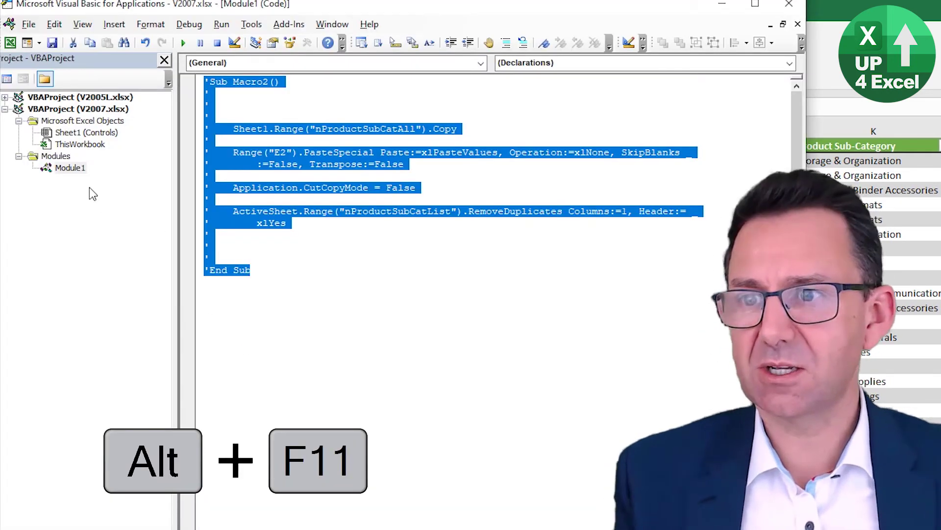
double_click(90, 133)
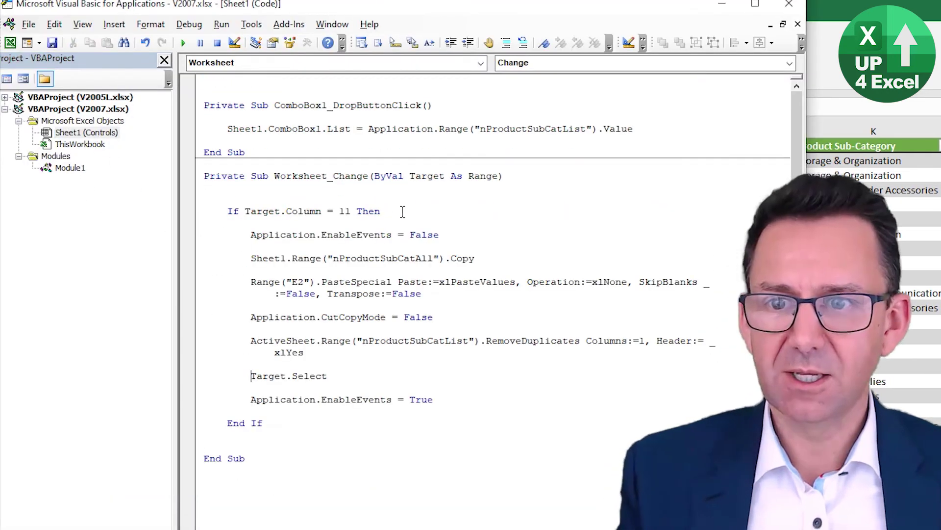
left_click(506, 250)
key("Return")
key("Up")
type("aplp")
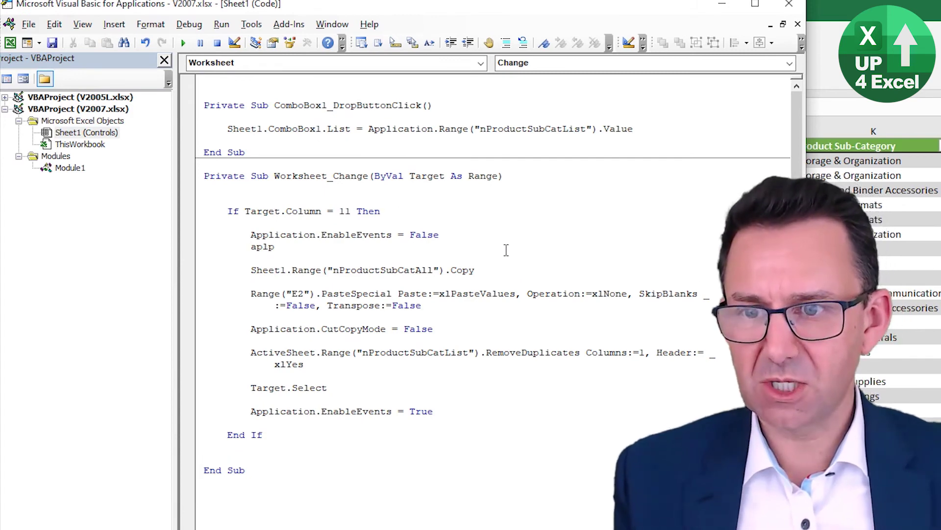
key("BackSpace")
key("BackSpace")
type("lication.")
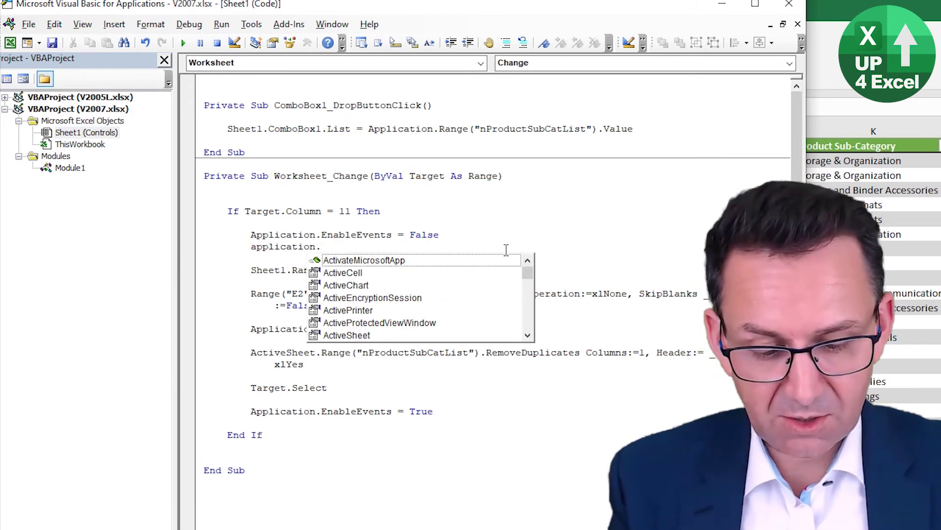
type("ScreenUpdating = False")
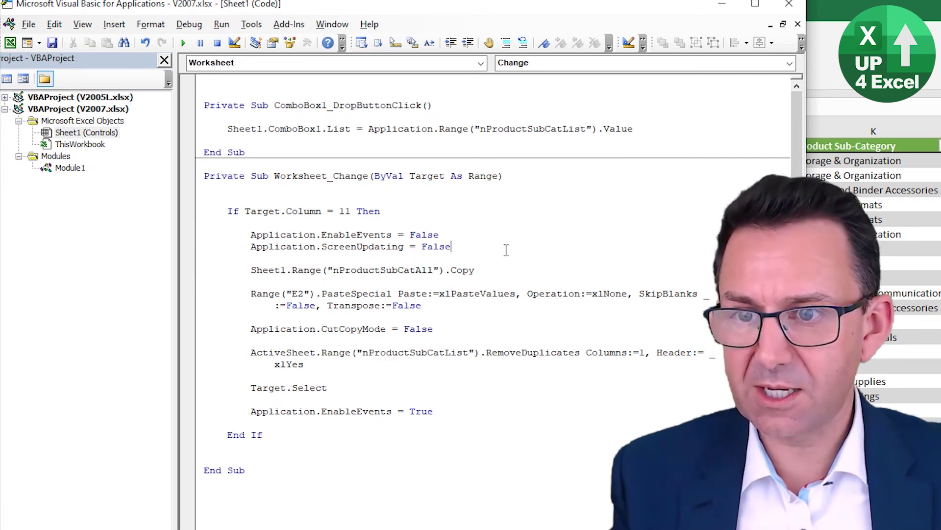
Step: Duplicate that line above EnableEvents = True with the value changed to True
key("ctrl+Left")
key("ctrl+Left")
key("ctrl+Left")
key("shift+Down")
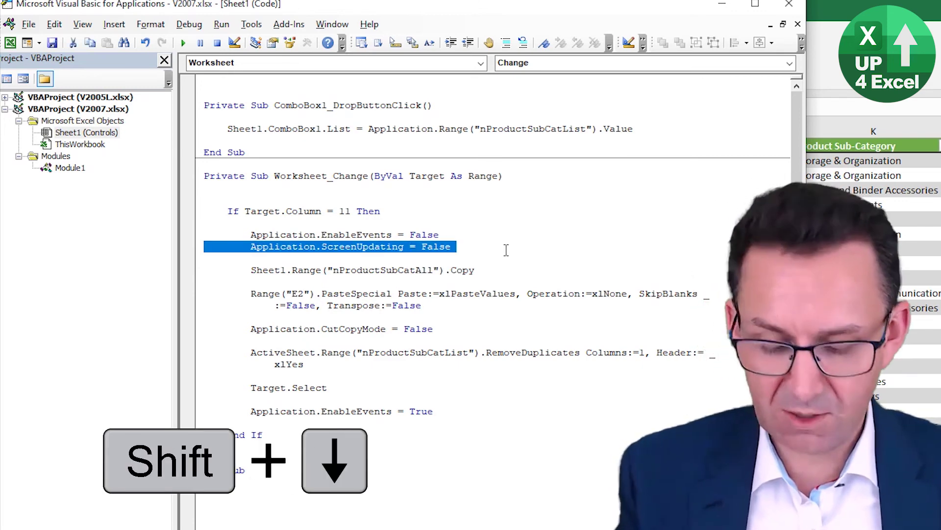
key("Down")
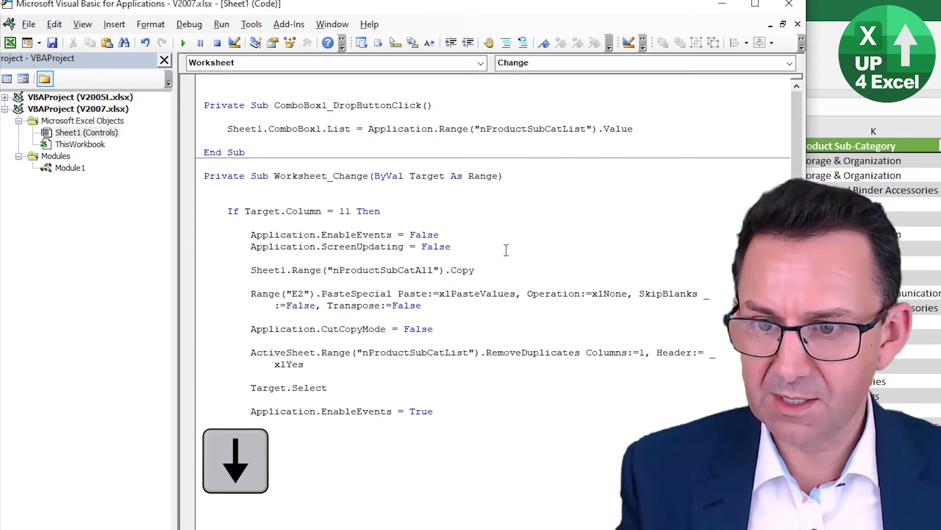
key("ctrl+v")
key("ctrl+Left")
key("ctrl+shift+Left")
type("true")
key("Down")
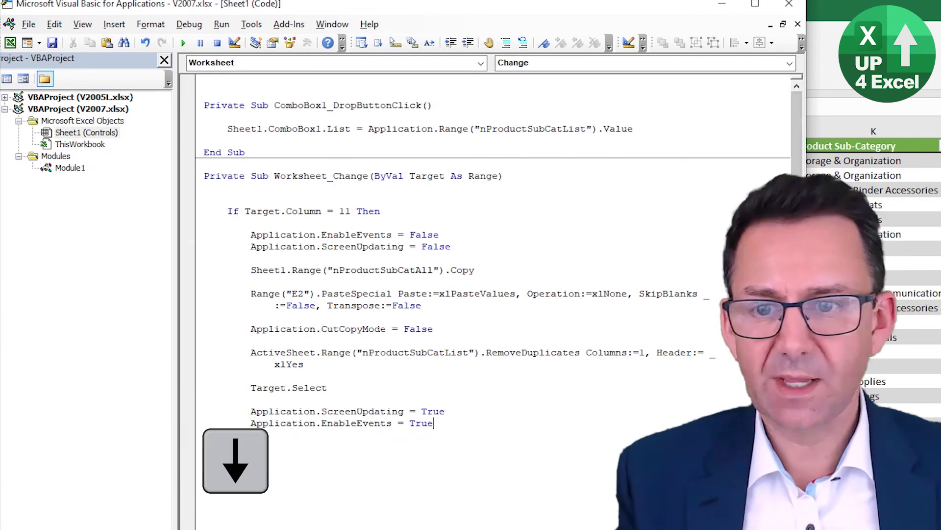
key("alt+F11")
Step: Enter Up4Excel 6 in the empty cell below Up4Excel Product 5 in column K
key("ctrl+Down")
key("Down")
key("Down")
key("Up")
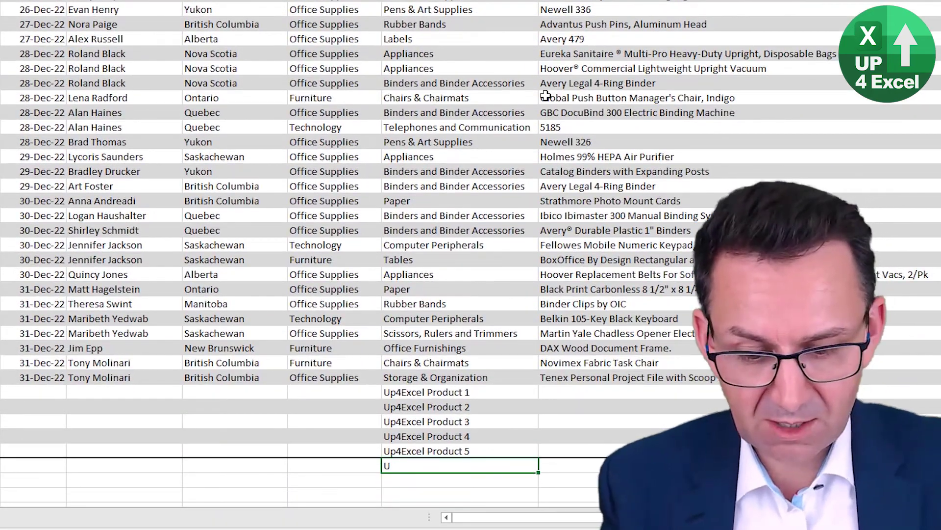
type("Up4Excel 6")
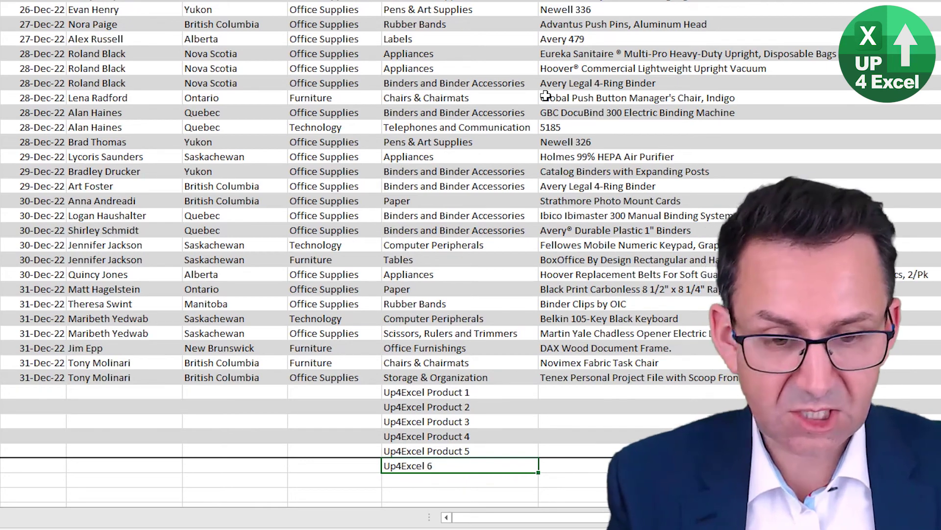
key("Return")
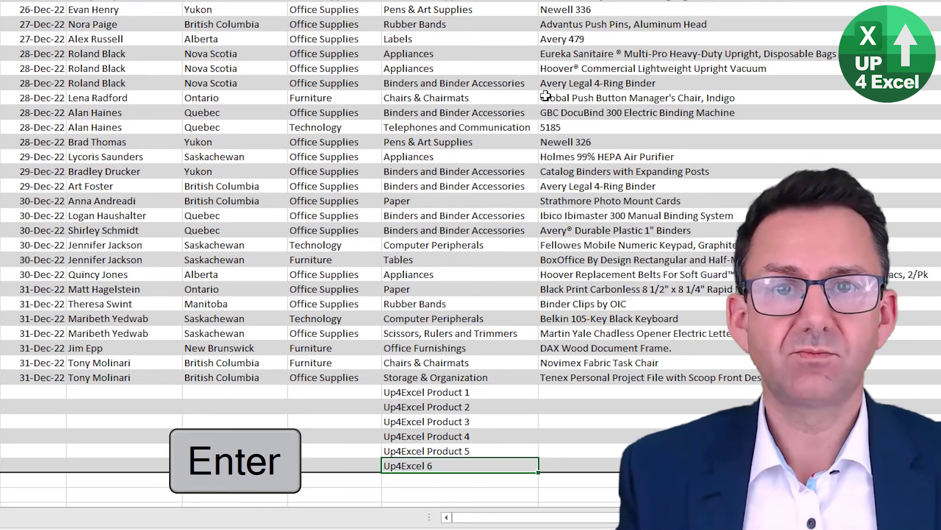
key("ctrl+Home")
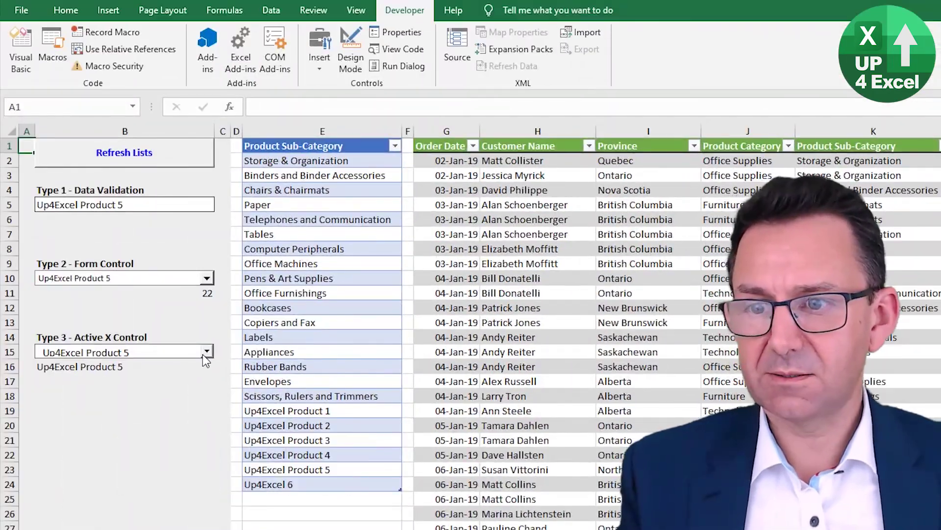
Step: Pick Up4Excel 6 in the Type 3 list and Up4Excel Product 3 in Type 2
left_click(207, 352)
left_click(163, 459)
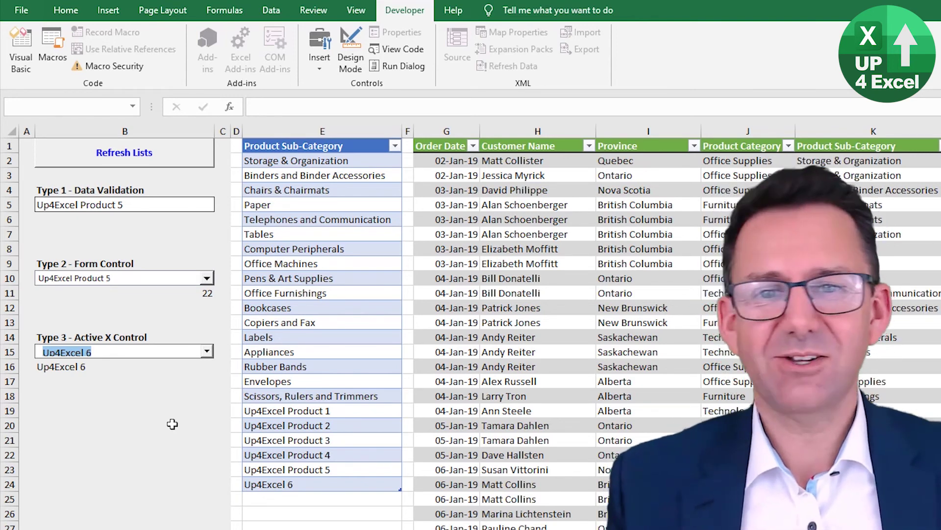
left_click(176, 279)
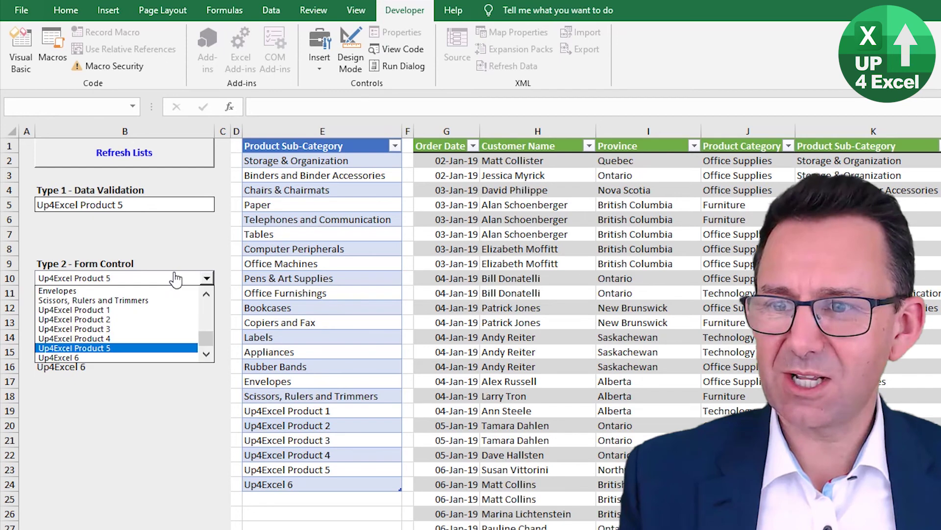
left_click(162, 329)
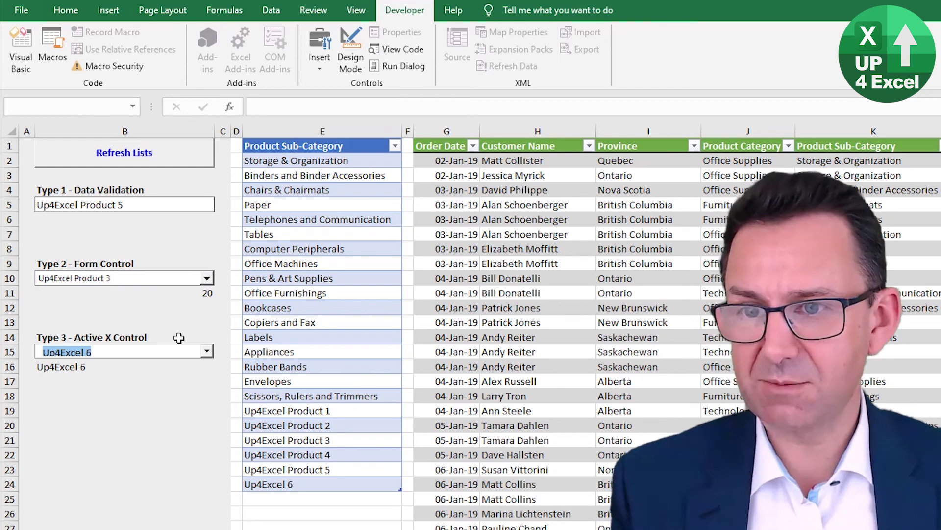
Step: Delete the Refresh Lists button and change cell K19 to 'Changed'
right_click(156, 154)
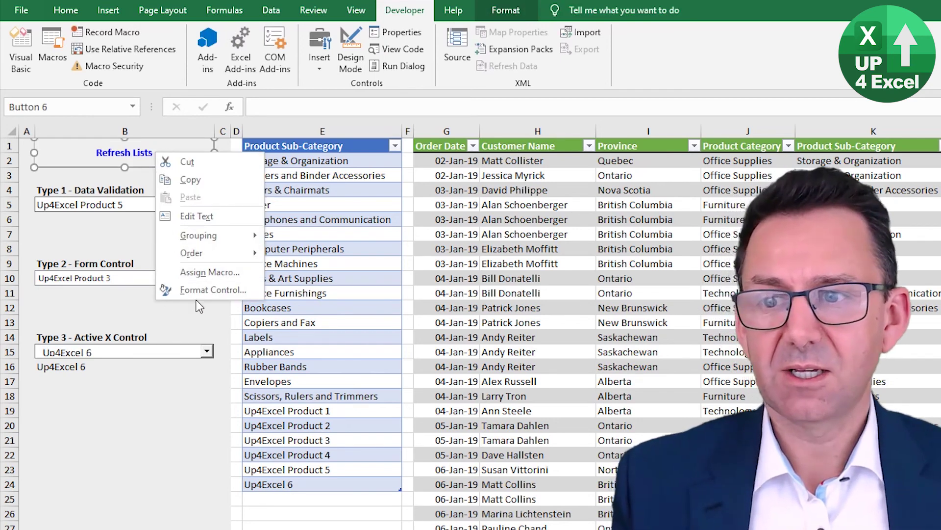
key("Delete")
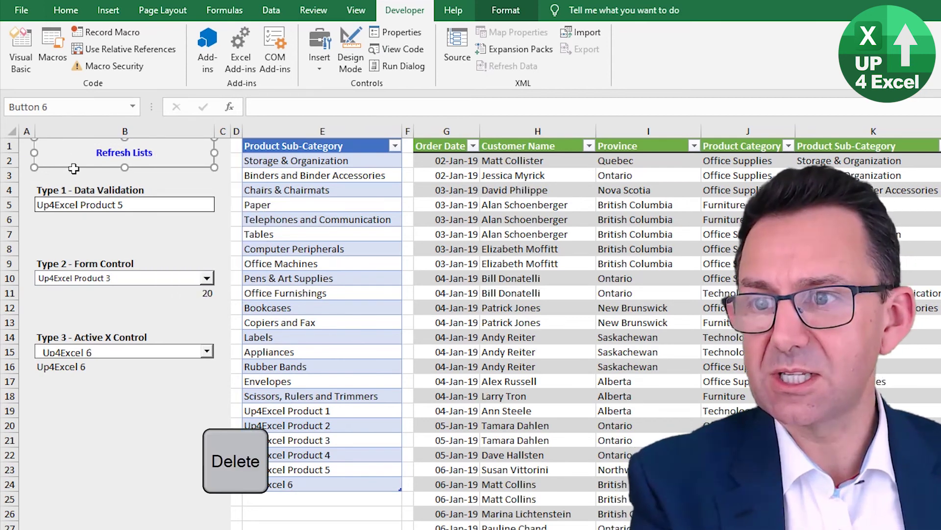
left_click(873, 410)
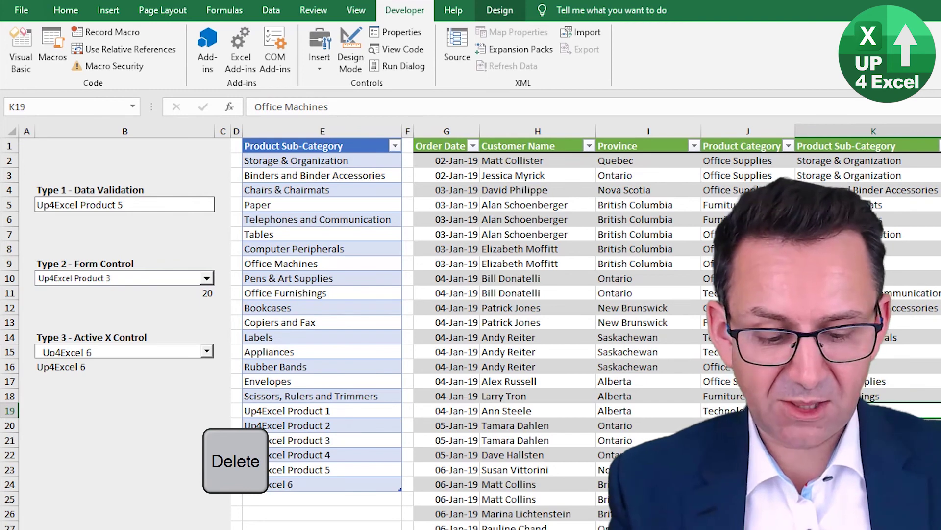
type("K")
key("BackSpace")
type("Changed")
key("Return")
Step: Confirm the Changed entry now appears in the column E sub-category list
key("Up")
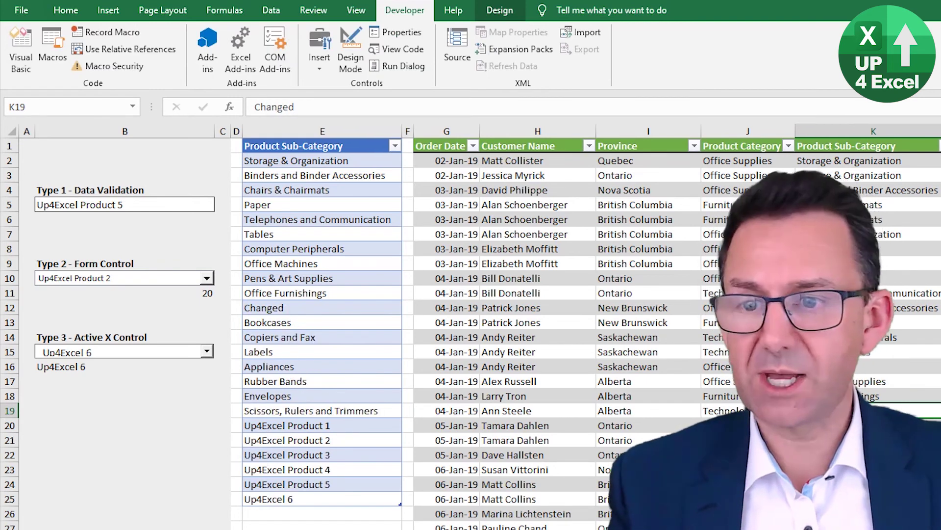
left_click(290, 320)
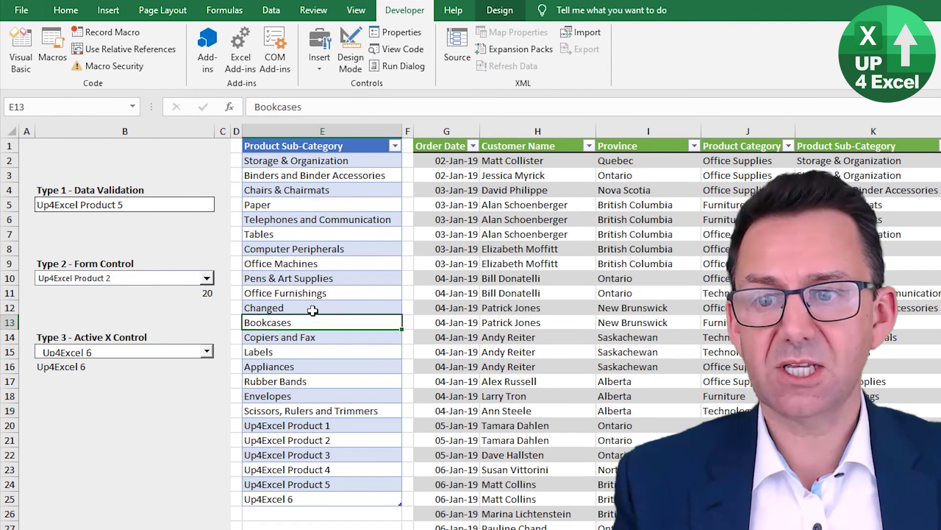
left_click(311, 308)
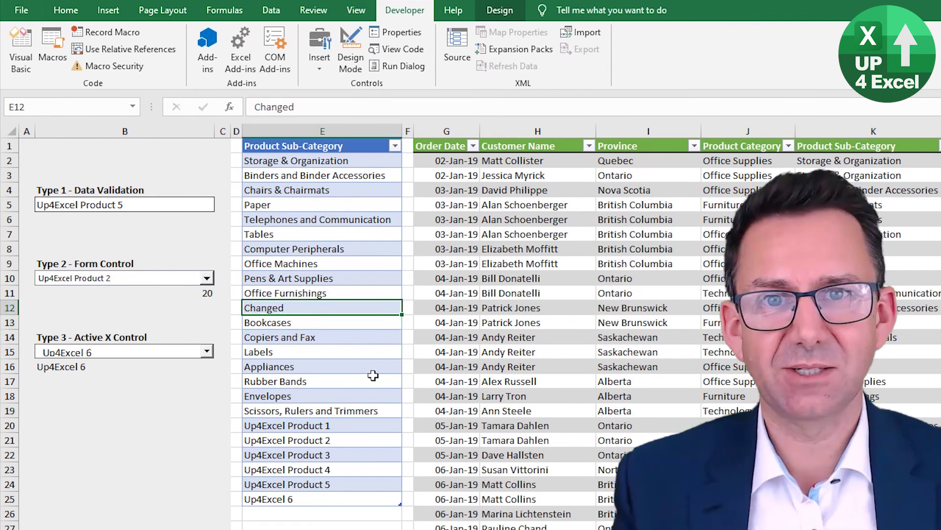